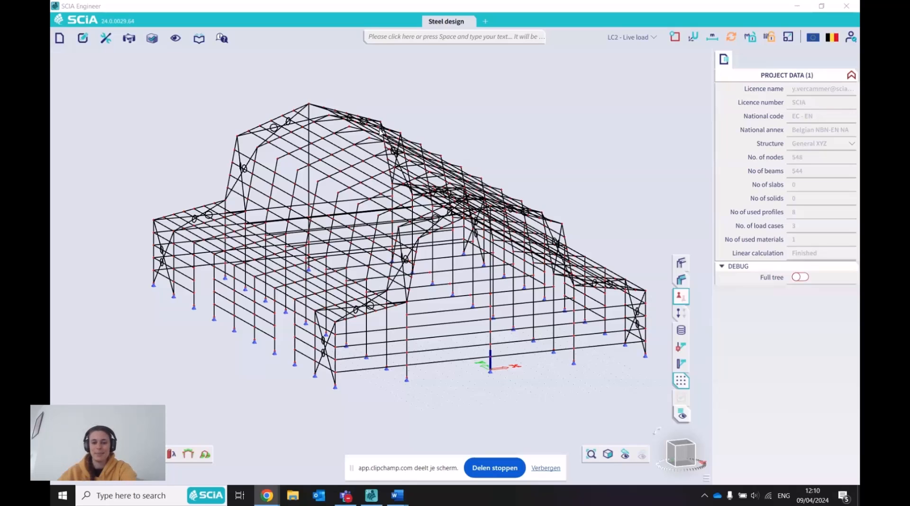
{"action": "left_click", "coordinate": [814, 496]}
{"action": "left_click", "coordinate": [610, 151]}
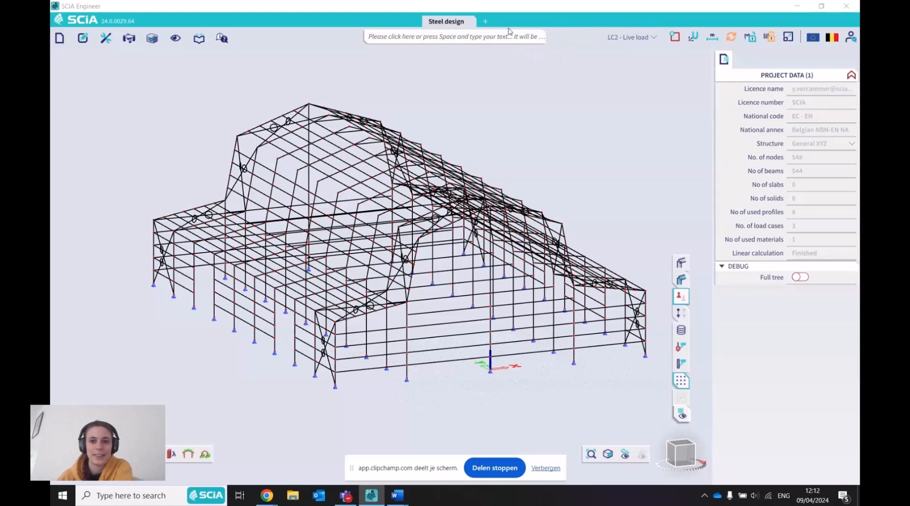
Start a new project and enable Steel as a material in its basic data.
{"action": "left_click", "coordinate": [486, 22]}
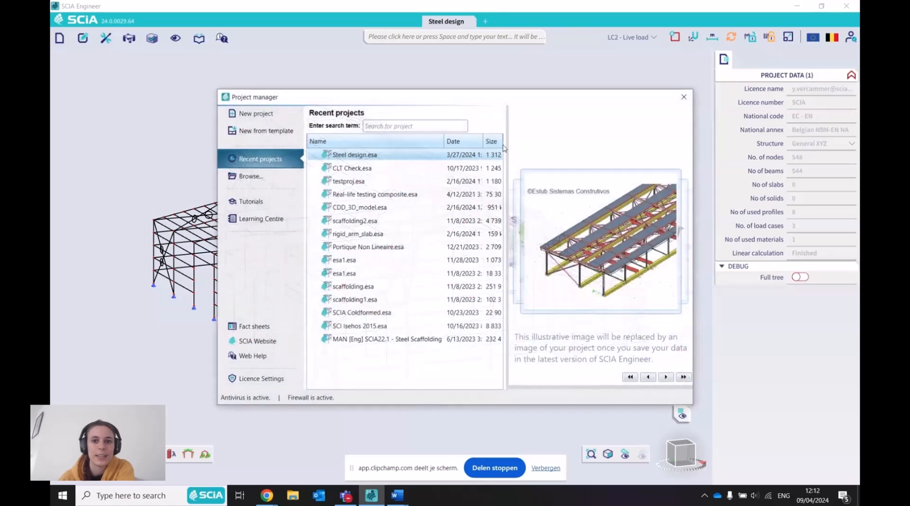
{"action": "key", "text": "Escape"}
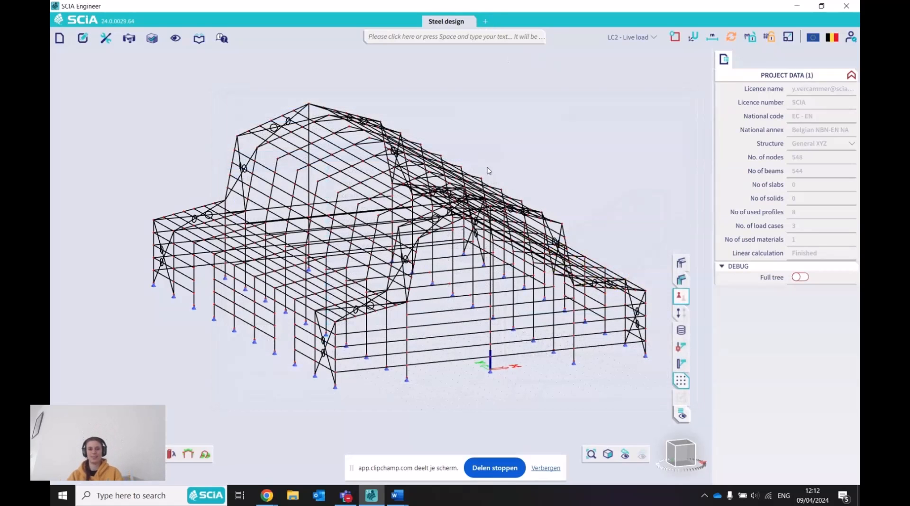
{"action": "double_click", "coordinate": [487, 167]}
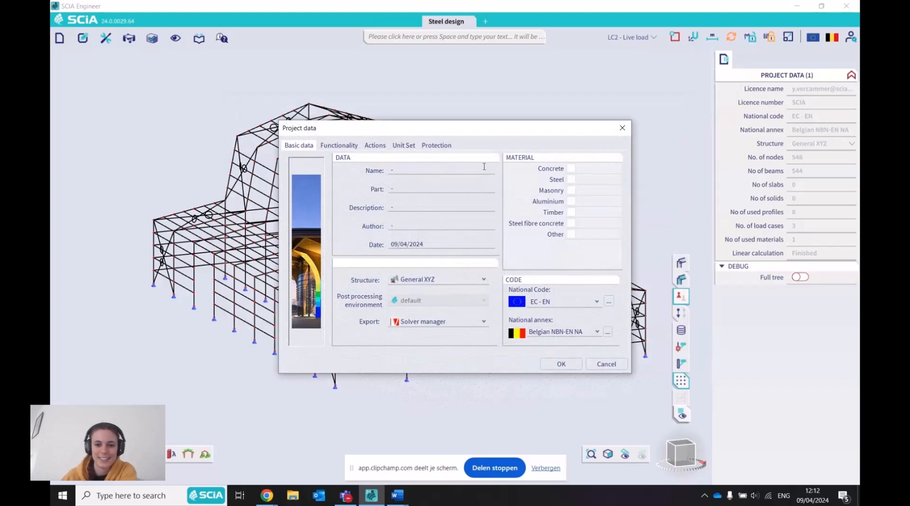
{"action": "left_click", "coordinate": [571, 179]}
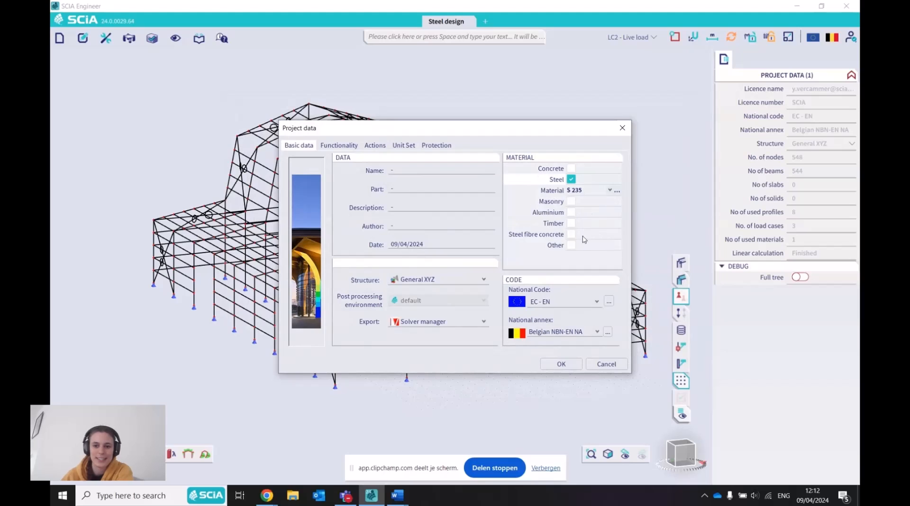
Look through the steel grades available for the project material, keeping S 235.
{"action": "left_click", "coordinate": [610, 190]}
{"action": "left_click", "coordinate": [610, 190]}
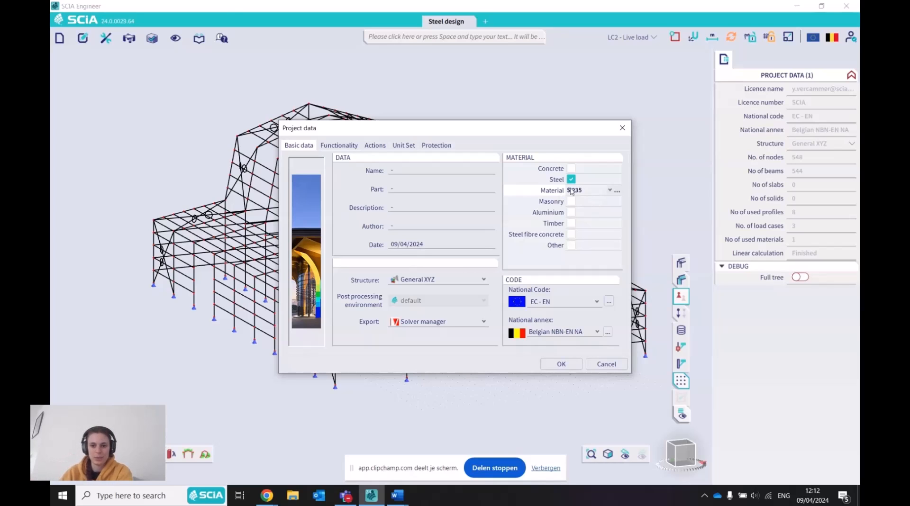
{"action": "left_click", "coordinate": [610, 190]}
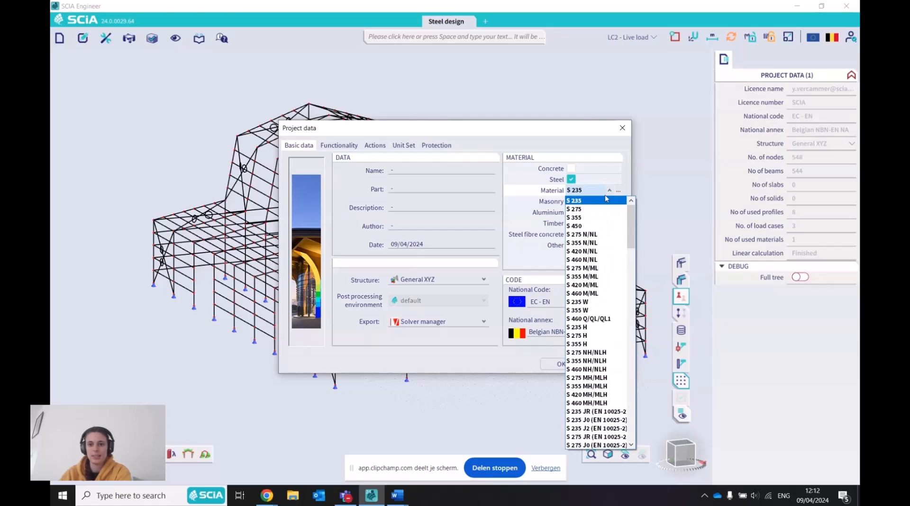
{"action": "left_click_drag", "start_coordinate": [629, 225], "coordinate": [629, 392]}
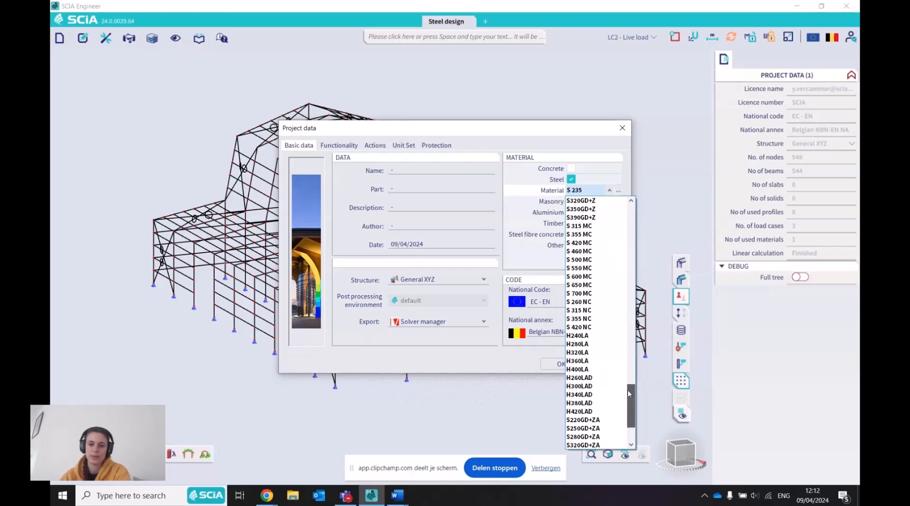
{"action": "left_click", "coordinate": [540, 140]}
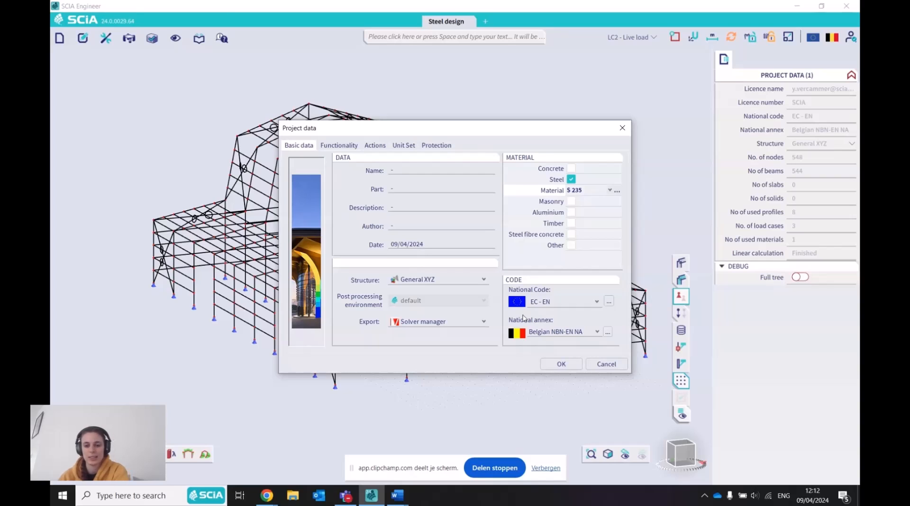
Examine the national codes that can be added to the project, including EC-EN 2nd Gen., without adding one.
{"action": "left_click", "coordinate": [609, 301]}
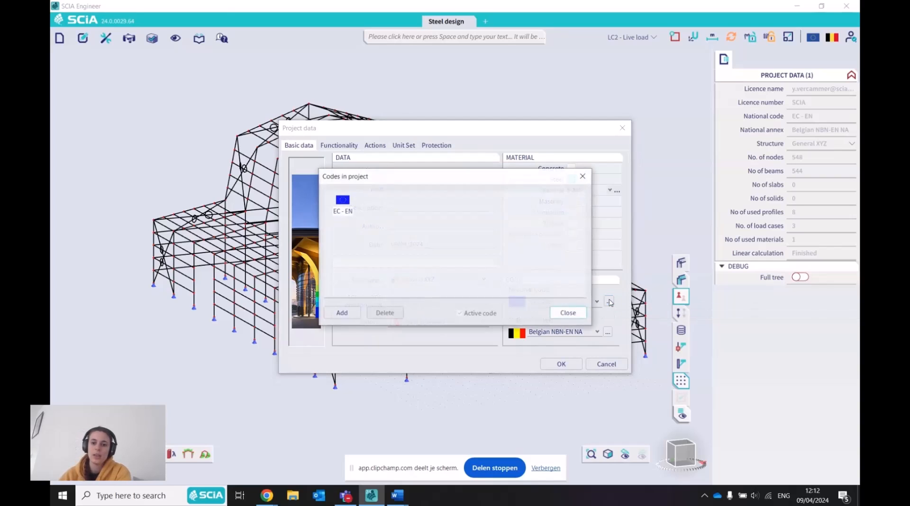
{"action": "left_click", "coordinate": [341, 313]}
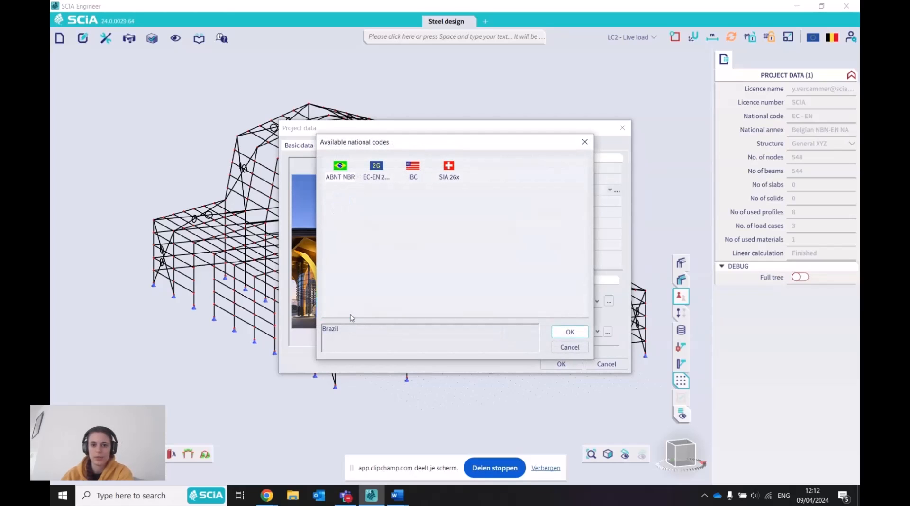
{"action": "left_click_drag", "start_coordinate": [482, 141], "coordinate": [552, 164]}
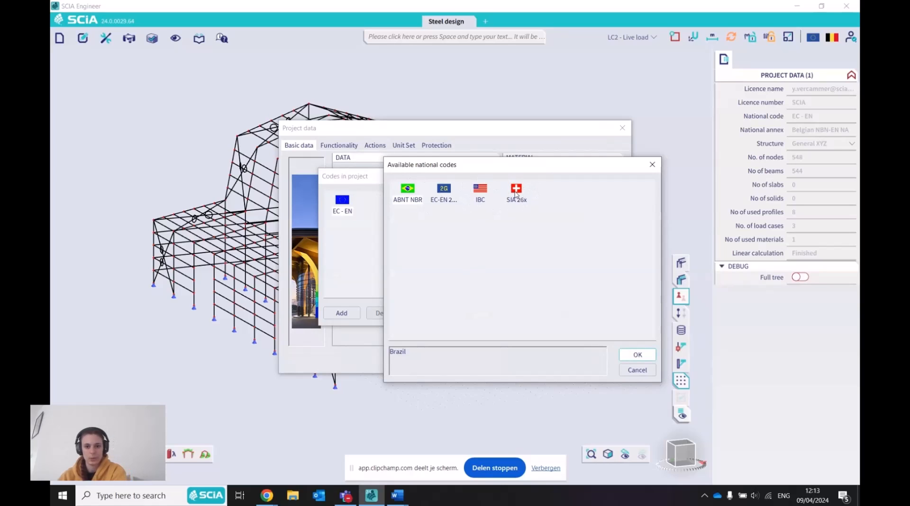
{"action": "left_click", "coordinate": [446, 190]}
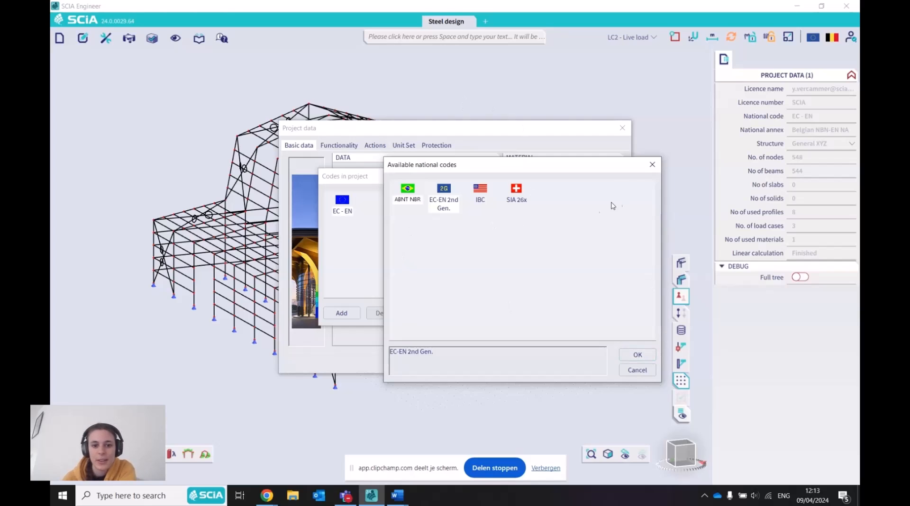
{"action": "left_click", "coordinate": [652, 164]}
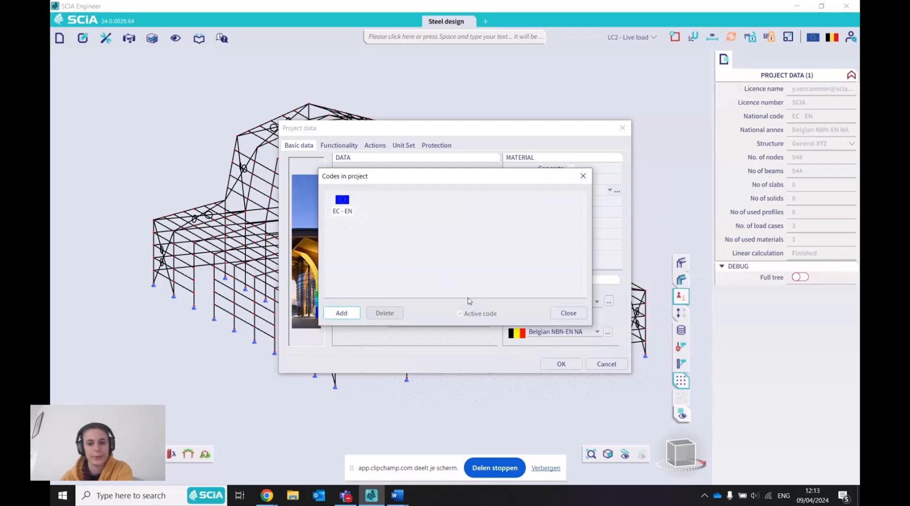
{"action": "left_click", "coordinate": [569, 313]}
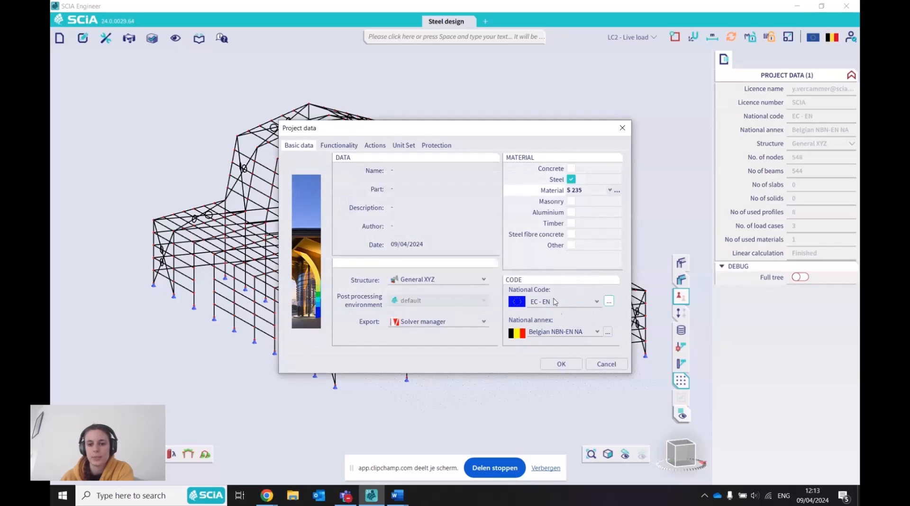
Create an additional national annex in the national annex manager and name it "new".
{"action": "left_click", "coordinate": [601, 332]}
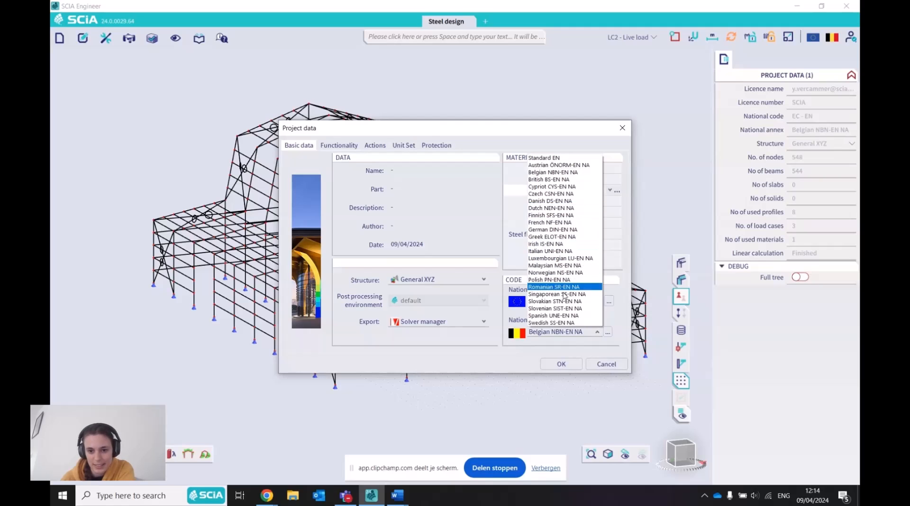
{"action": "left_click", "coordinate": [609, 333]}
{"action": "left_click", "coordinate": [608, 333]}
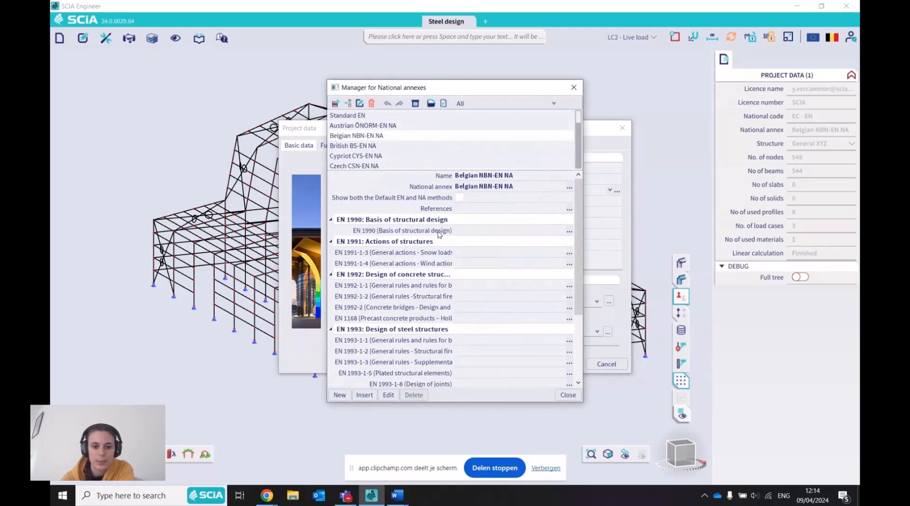
{"action": "left_click", "coordinate": [338, 393]}
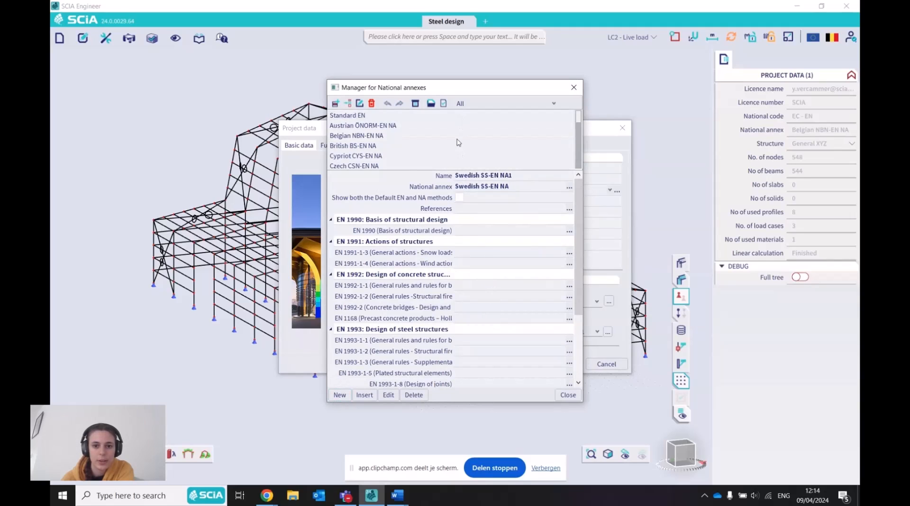
{"action": "left_click", "coordinate": [539, 175]}
{"action": "type", "text": "new"}
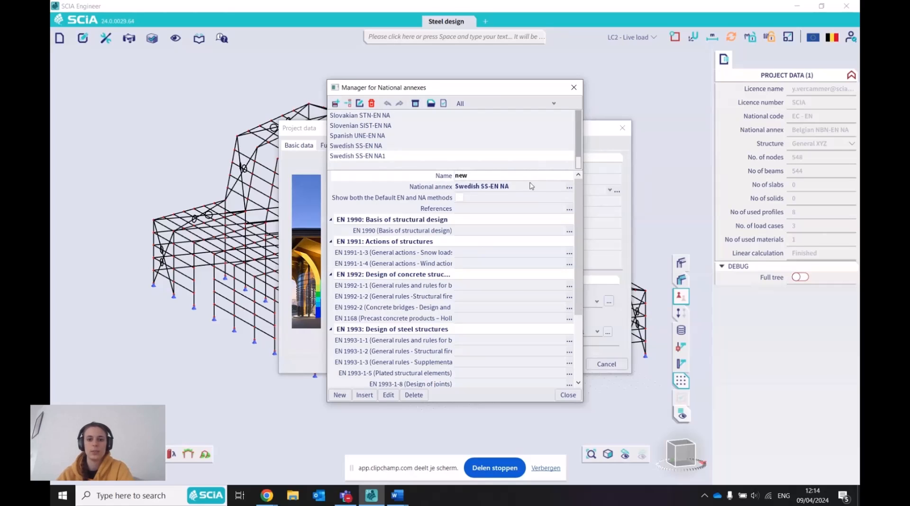
Base the custom national annex on Standard EN and name it "New".
{"action": "left_click", "coordinate": [529, 186]}
{"action": "left_click", "coordinate": [570, 187]}
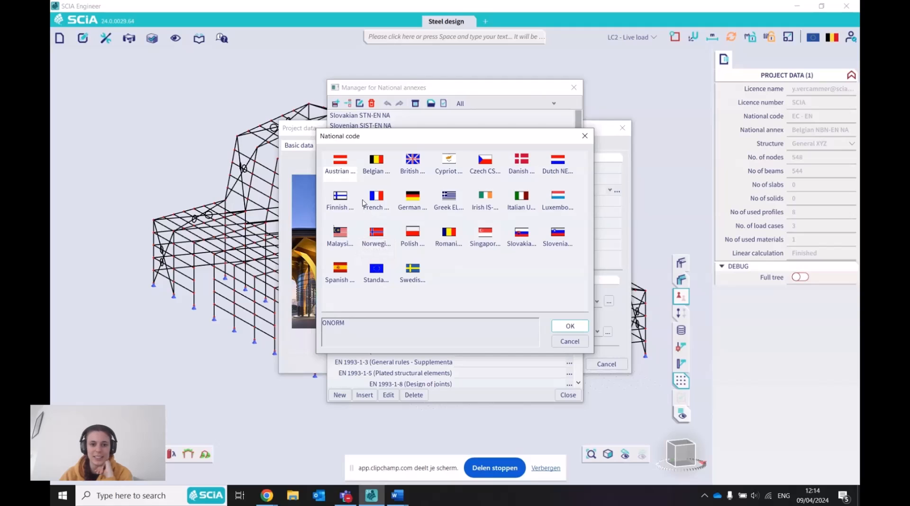
{"action": "left_click", "coordinate": [377, 270]}
{"action": "left_click", "coordinate": [570, 326]}
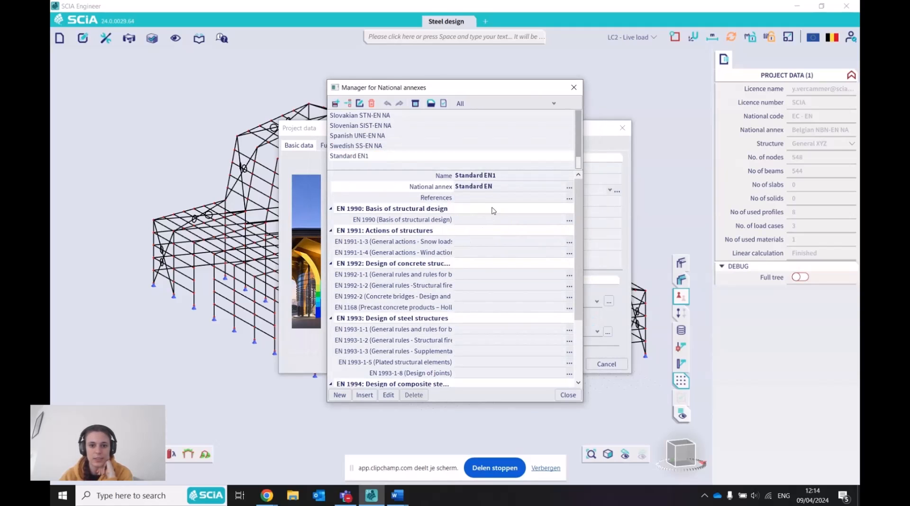
{"action": "left_click", "coordinate": [504, 176]}
{"action": "type", "text": "New"}
{"action": "key", "text": "Return"}
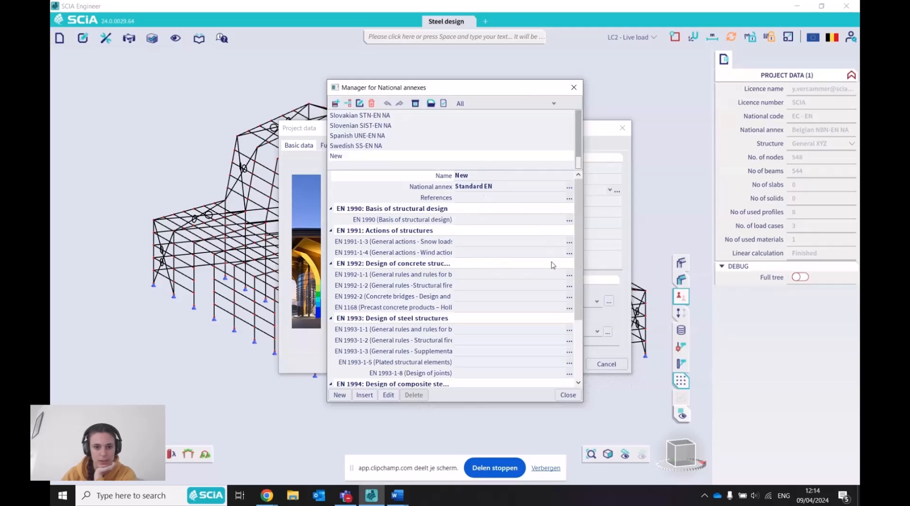
Review the EN 1993-1-1 member check parameters of the New annex, including the partial safety factors, and close the annex manager.
{"action": "left_click", "coordinate": [569, 330]}
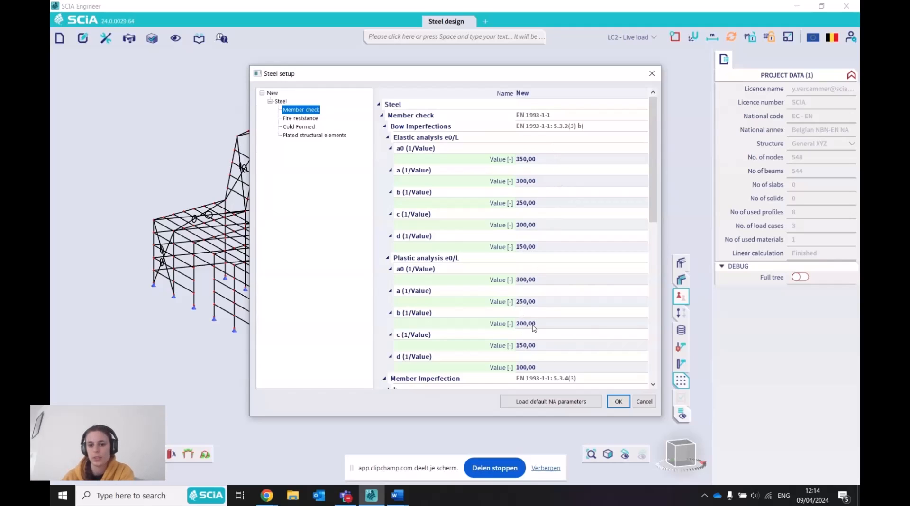
{"action": "scroll", "coordinate": [544, 311], "scroll_direction": "down", "scroll_amount": 7}
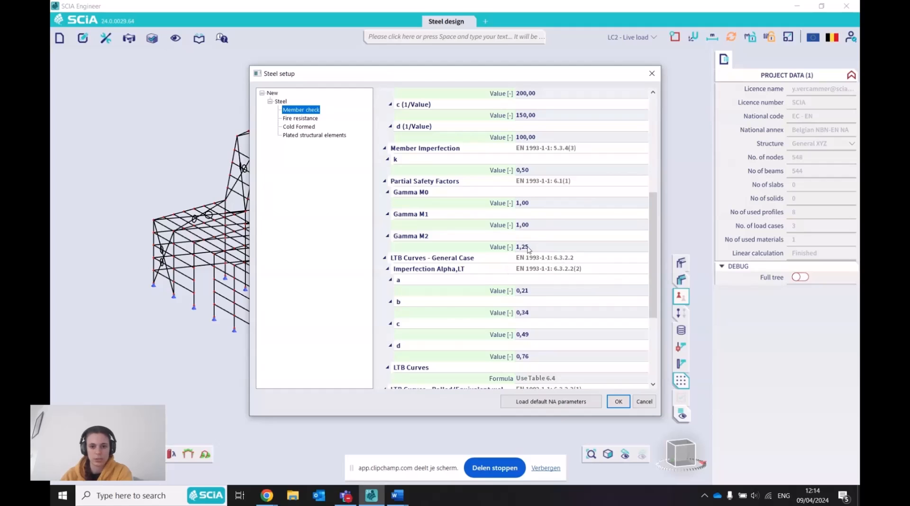
{"action": "left_click", "coordinate": [652, 73]}
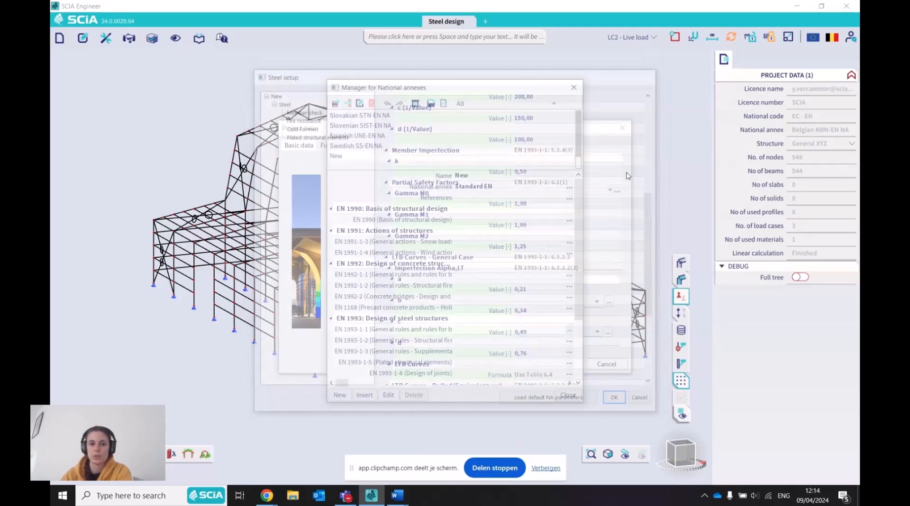
{"action": "left_click", "coordinate": [575, 87]}
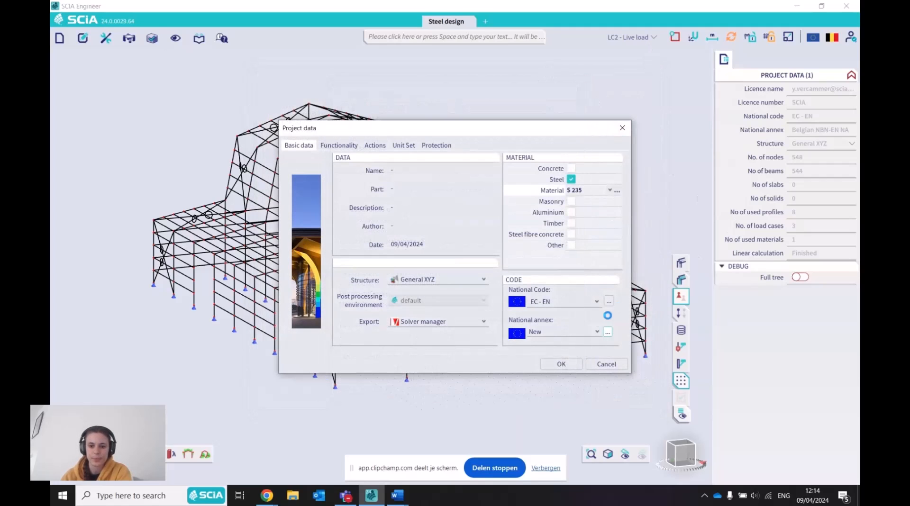
Set the project's national annex to Belgian NBN-EN NA and confirm the project data.
{"action": "left_click", "coordinate": [597, 332]}
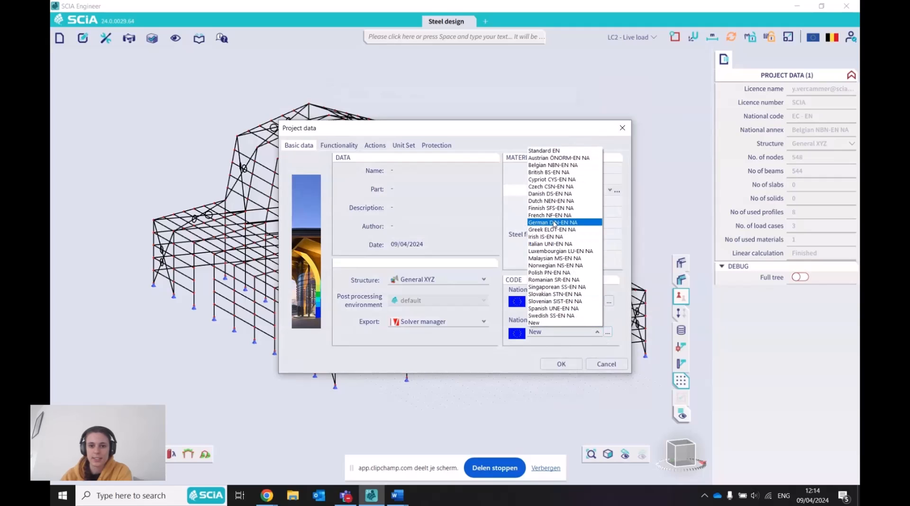
{"action": "left_click", "coordinate": [549, 166]}
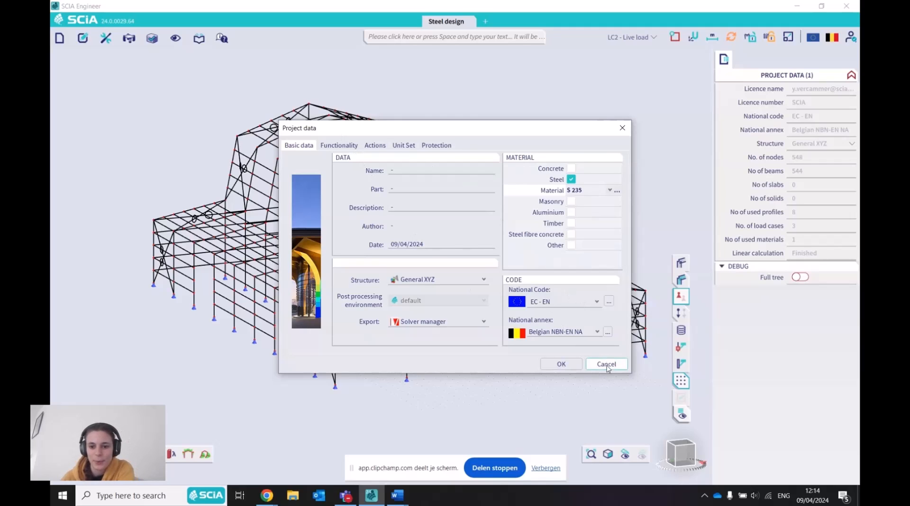
{"action": "left_click", "coordinate": [562, 364]}
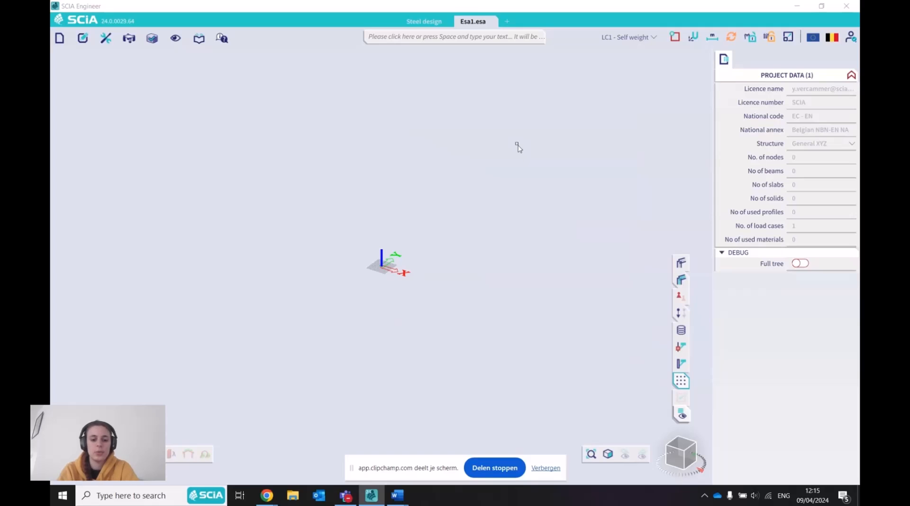
Search for the Cross-sections command and open the definition of a new cross-section.
{"action": "key", "text": "space"}
{"action": "type", "text": "d"}
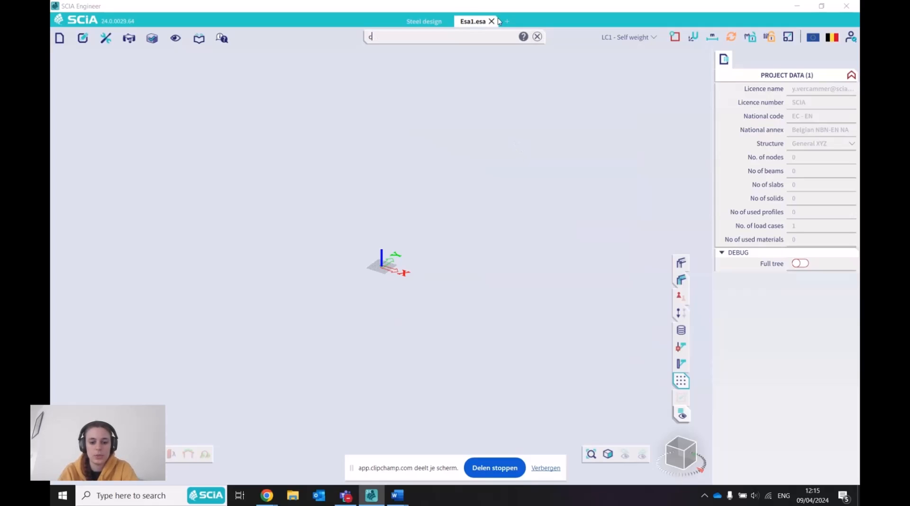
{"action": "type", "text": "ross"}
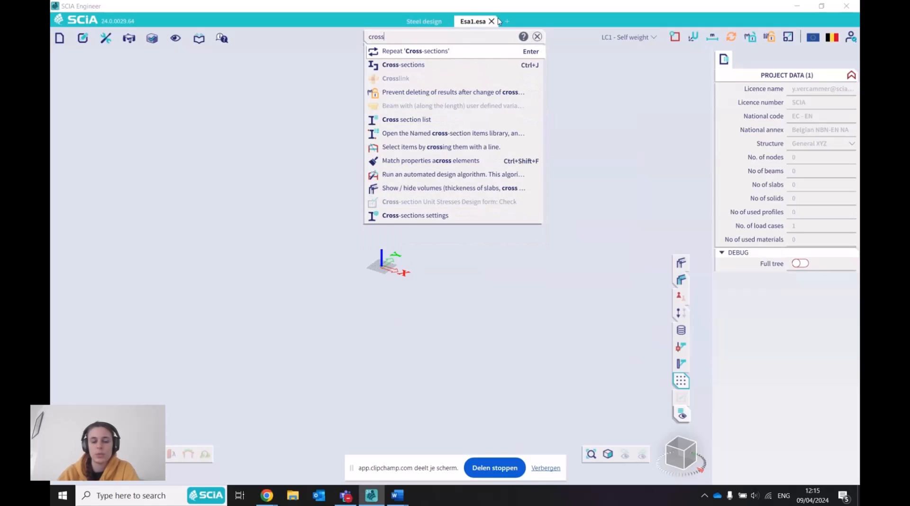
{"action": "left_click", "coordinate": [413, 67]}
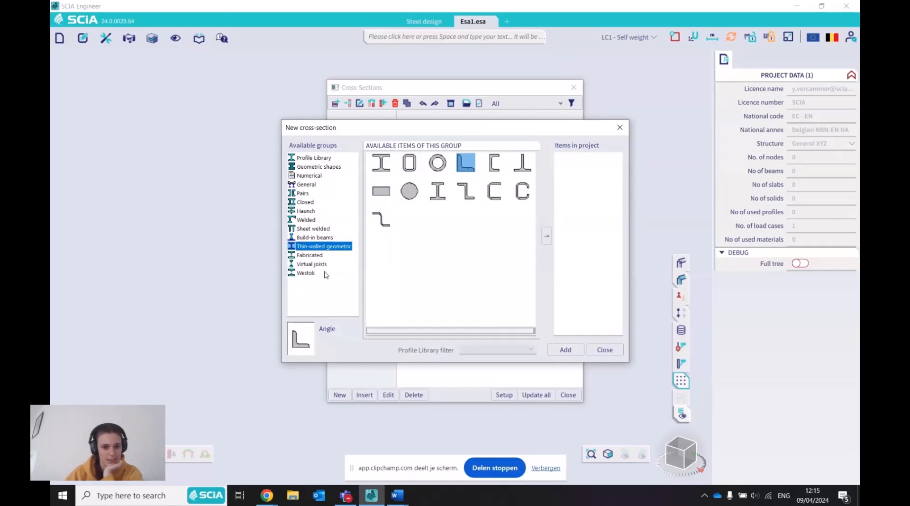
Browse the Profile Library's angle, tee and circular hollow shapes, checking the HSS(ICHS-A) and PIPE families and the PIPE102XXS size.
{"action": "left_click", "coordinate": [307, 160]}
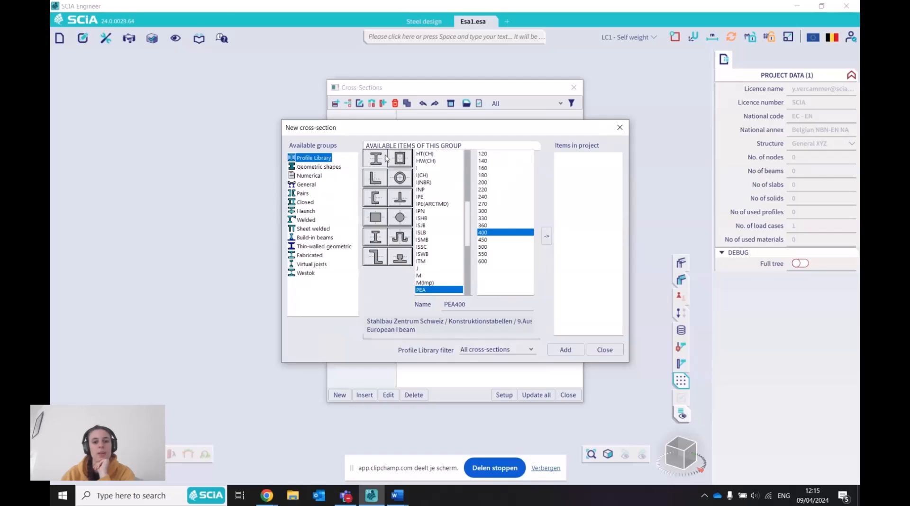
{"action": "left_click", "coordinate": [374, 178]}
{"action": "left_click", "coordinate": [407, 179]}
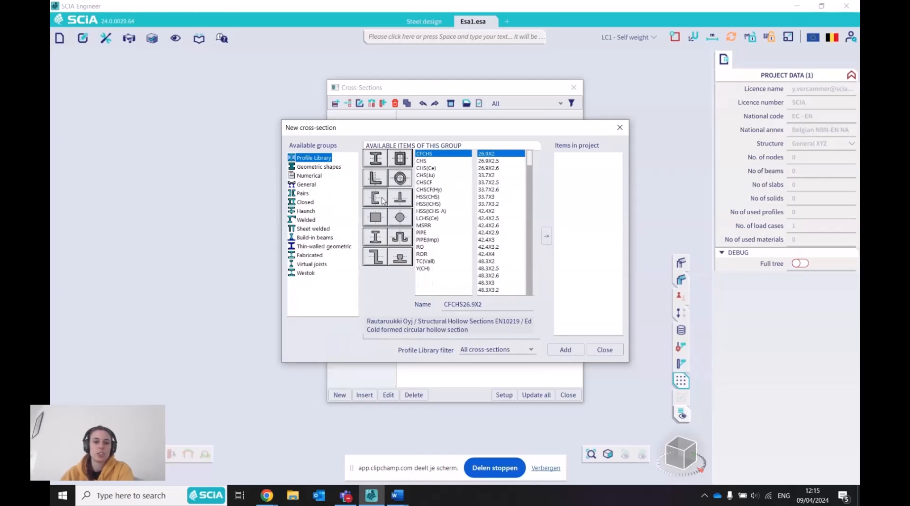
{"action": "left_click", "coordinate": [384, 197]}
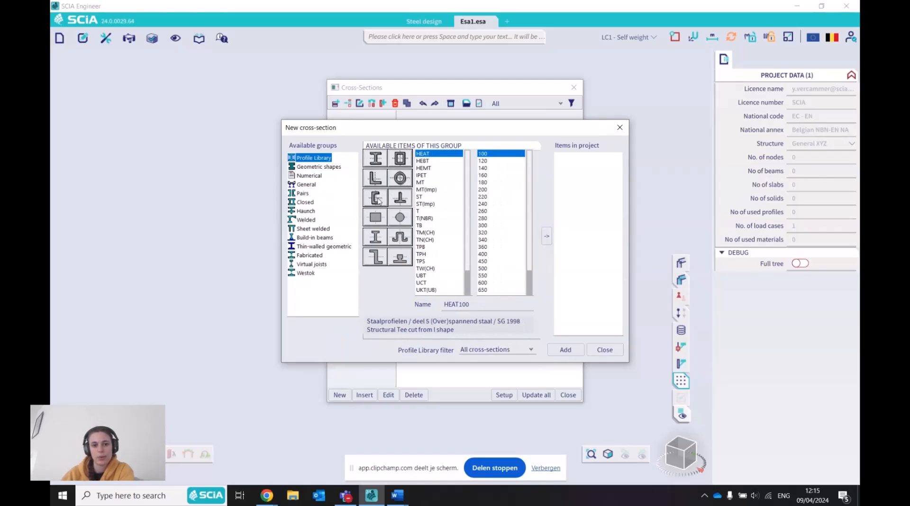
{"action": "left_click", "coordinate": [399, 181]}
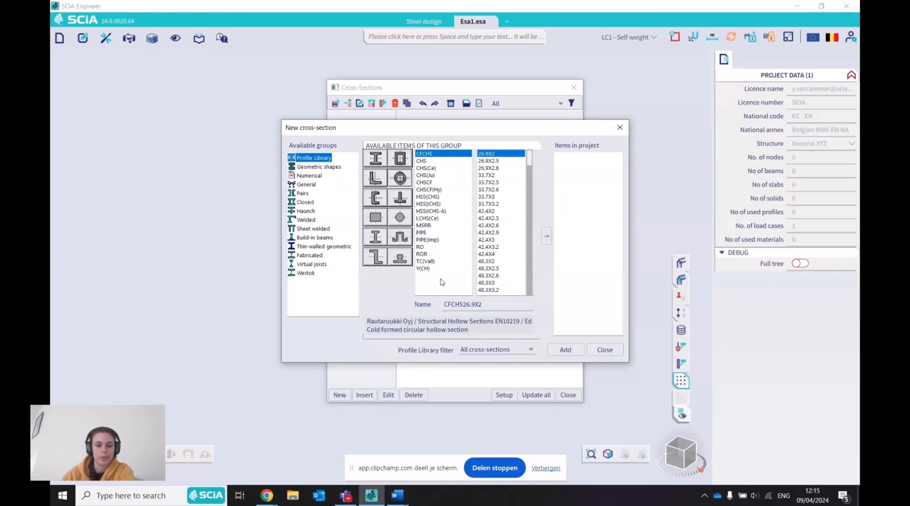
{"action": "left_click", "coordinate": [433, 212]}
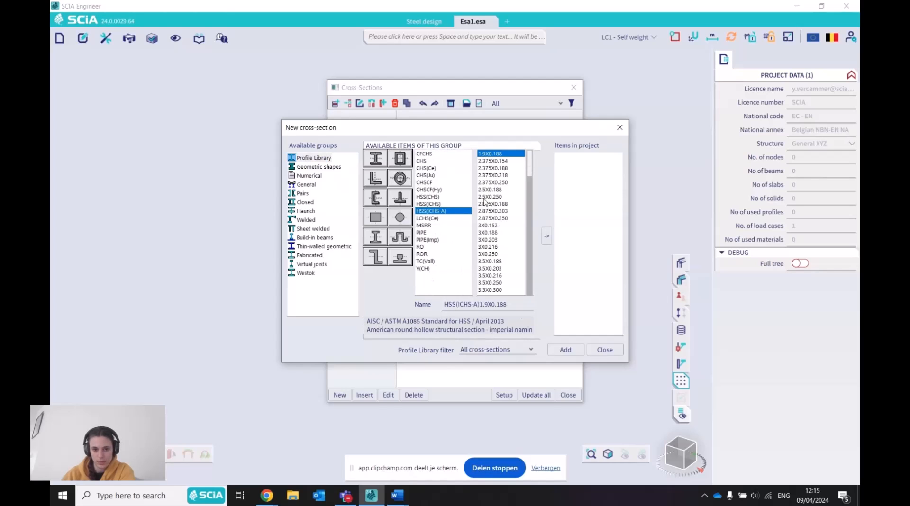
{"action": "left_click", "coordinate": [436, 176]}
{"action": "left_click", "coordinate": [425, 233]}
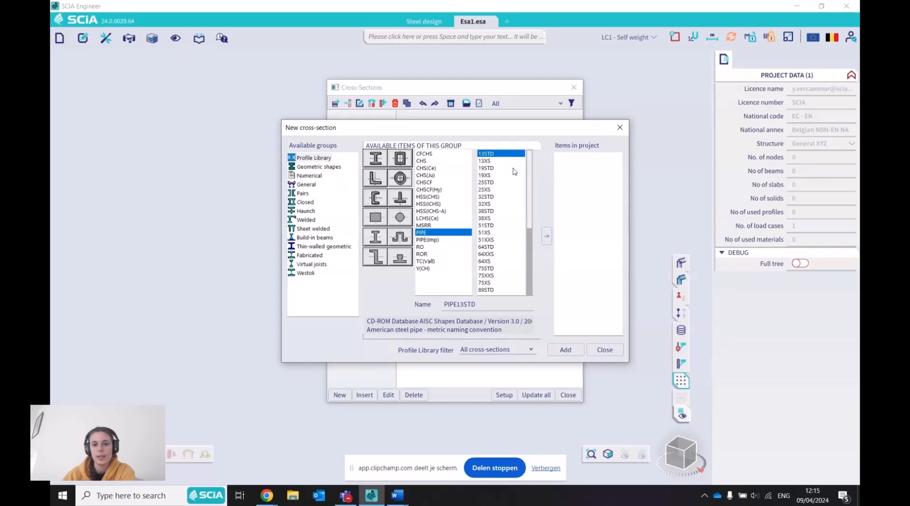
{"action": "left_click_drag", "start_coordinate": [530, 172], "coordinate": [530, 222]}
{"action": "left_click", "coordinate": [501, 218]}
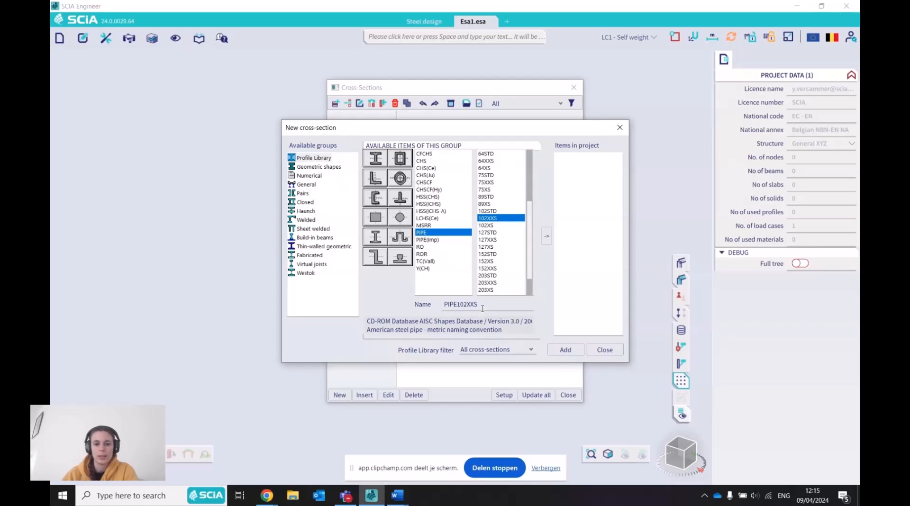
Add an IPE160 section to the project by entering its name, and confirm its cross-section properties.
{"action": "left_click_drag", "start_coordinate": [486, 305], "coordinate": [428, 306]}
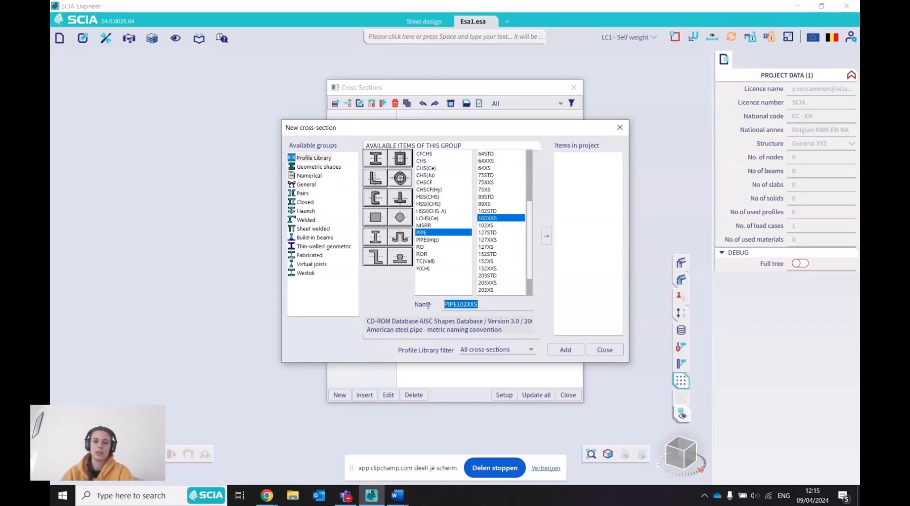
{"action": "type", "text": "IP"}
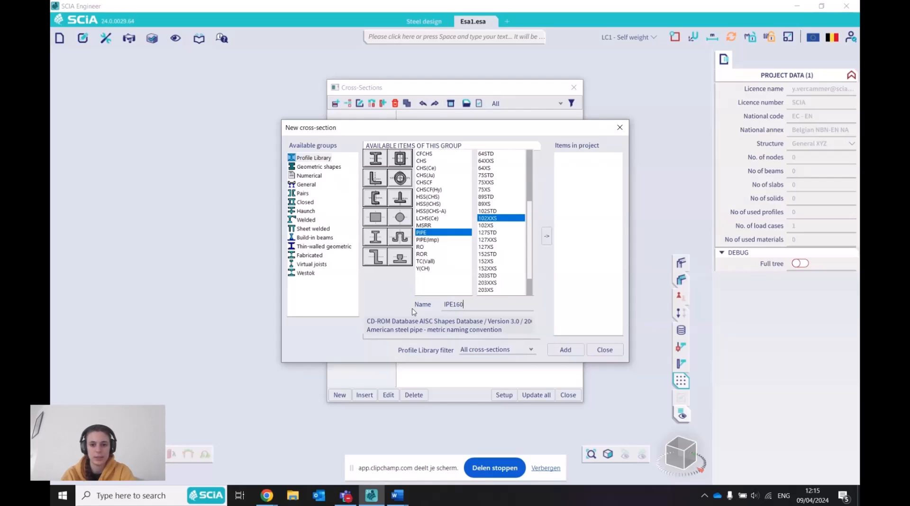
{"action": "left_click", "coordinate": [547, 235]}
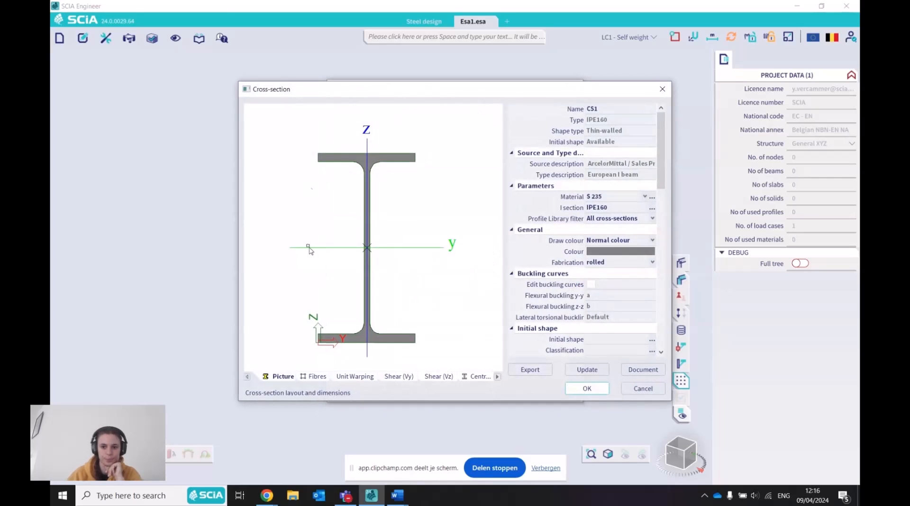
{"action": "left_click", "coordinate": [586, 388]}
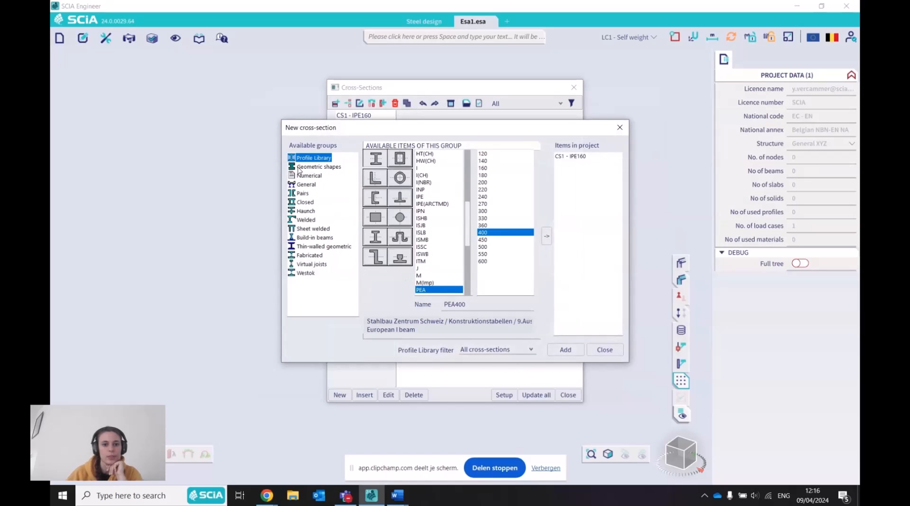
Examine the section shapes in the Pairs group, including the 2Uo, 2Uc and 2LT n combinations.
{"action": "left_click", "coordinate": [303, 193]}
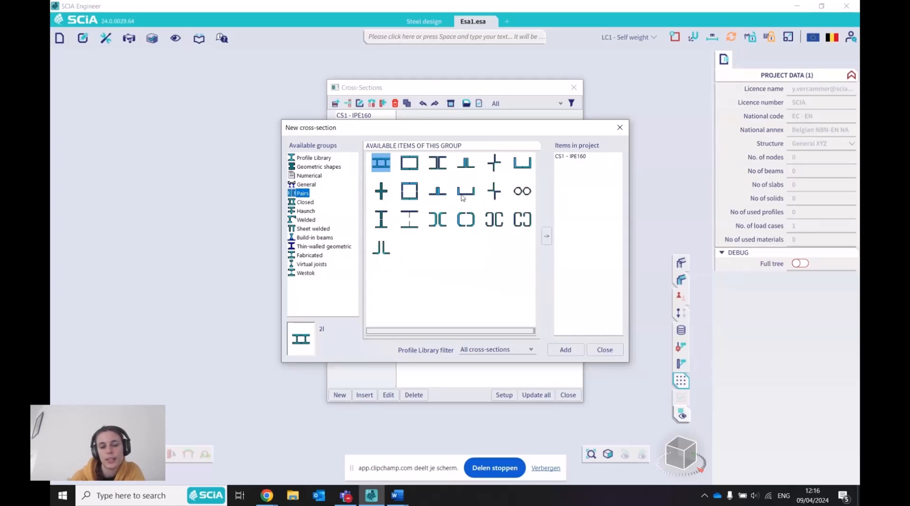
{"action": "left_click", "coordinate": [445, 164]}
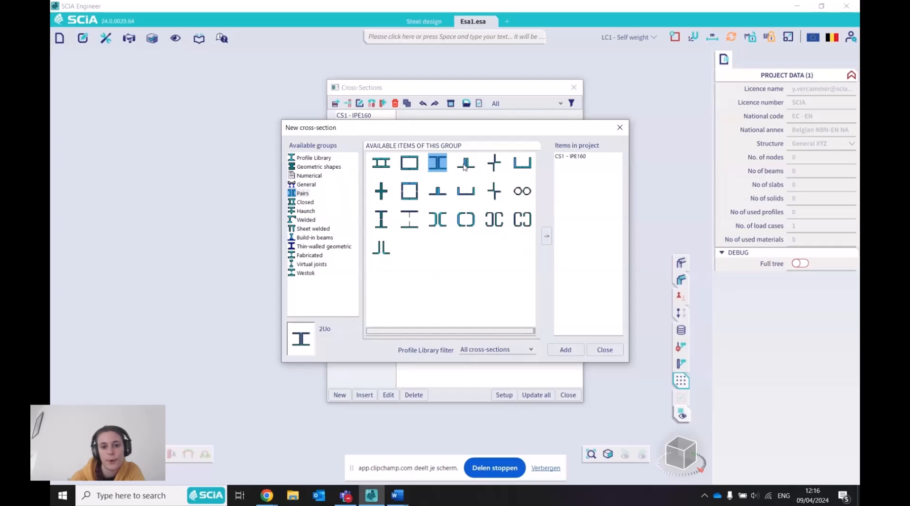
{"action": "left_click", "coordinate": [466, 167]}
{"action": "left_click", "coordinate": [473, 192]}
{"action": "left_click", "coordinate": [444, 196]}
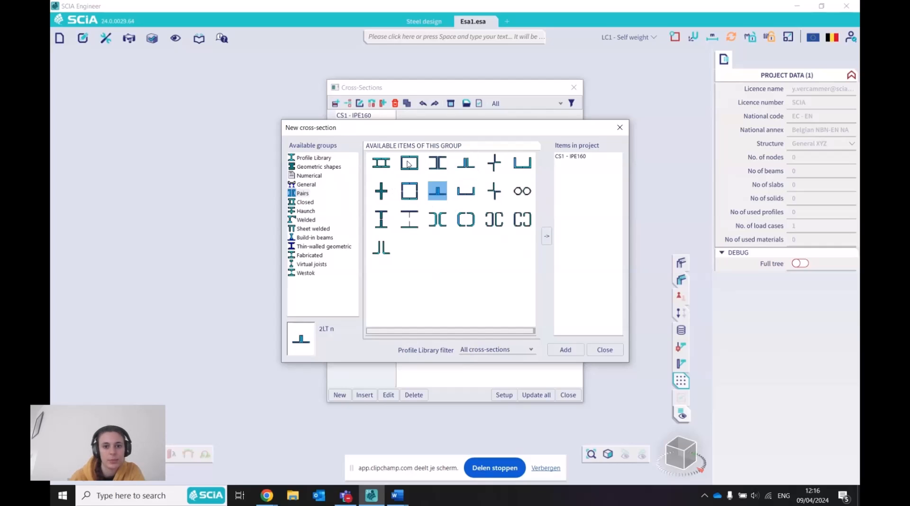
{"action": "left_click", "coordinate": [382, 163]}
{"action": "left_click", "coordinate": [408, 165]}
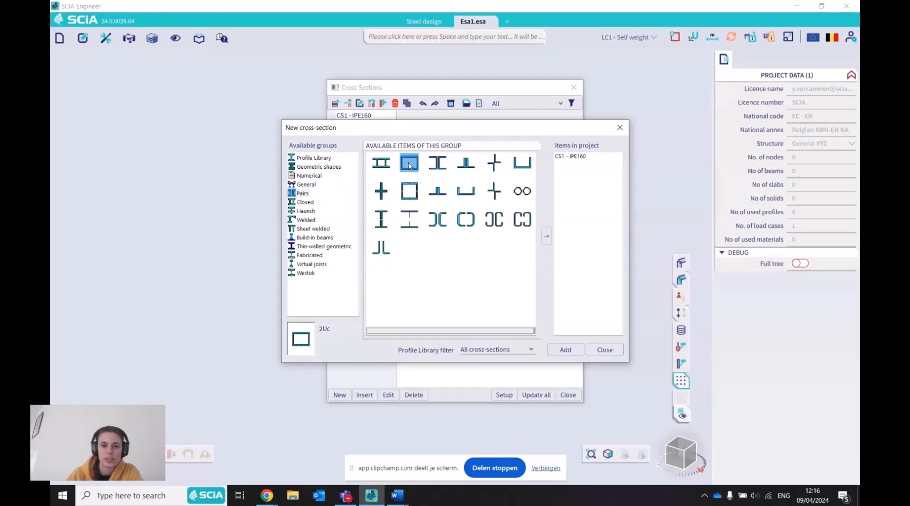
{"action": "left_click", "coordinate": [438, 165]}
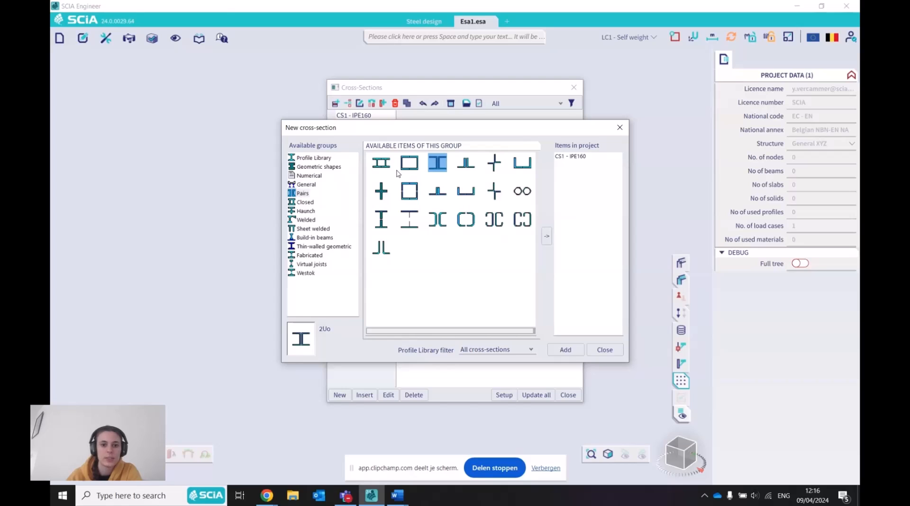
Look through the section shapes offered in the Closed, Haunch, Welded and Sheet welded groups.
{"action": "left_click", "coordinate": [306, 202]}
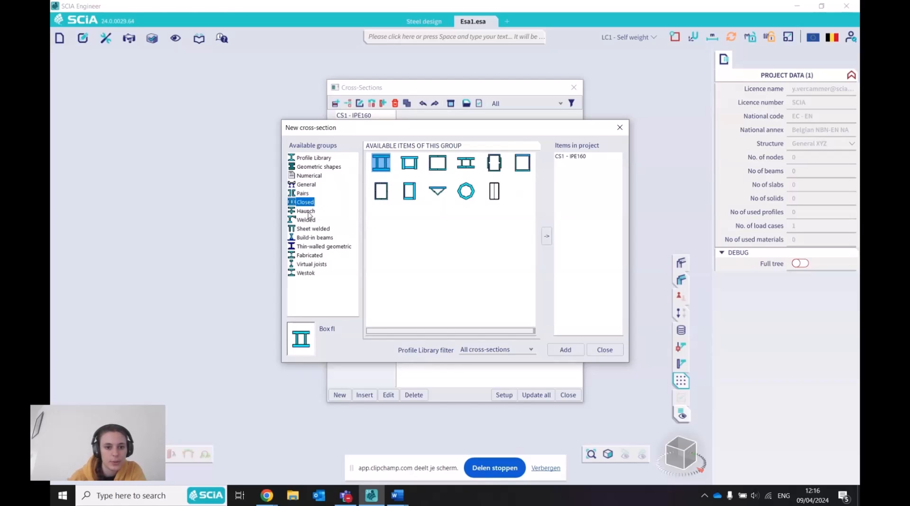
{"action": "left_click", "coordinate": [307, 211]}
{"action": "left_click", "coordinate": [309, 221]}
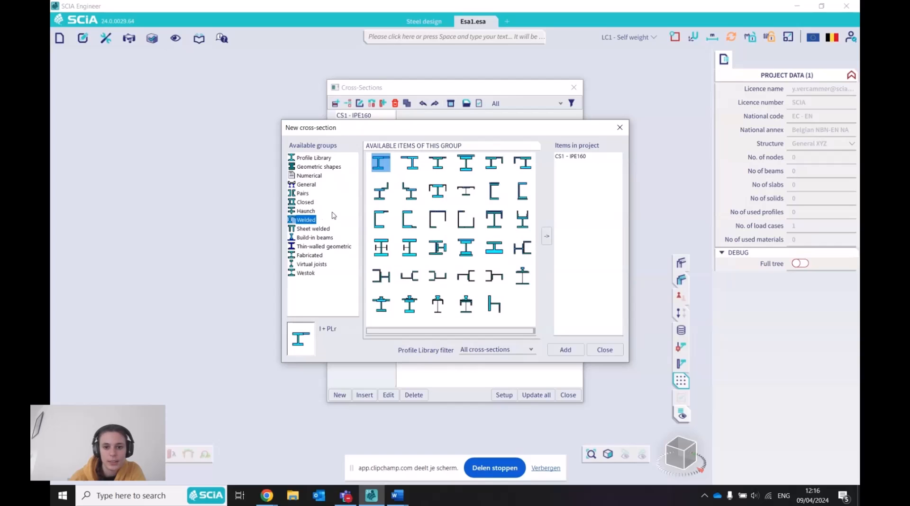
{"action": "left_click", "coordinate": [314, 229]}
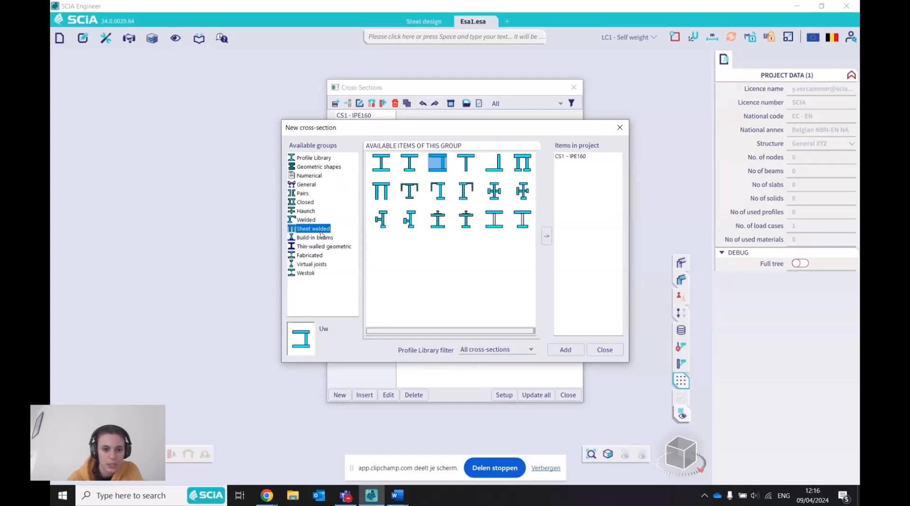
Start a thin-walled geometric Angle cross-section and set its thickness t to 30 mm.
{"action": "left_click", "coordinate": [327, 247]}
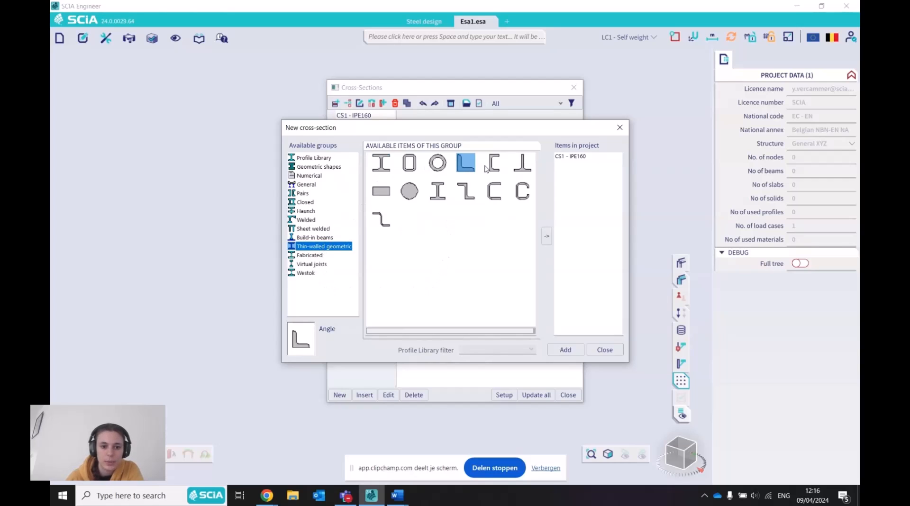
{"action": "left_click", "coordinate": [382, 164]}
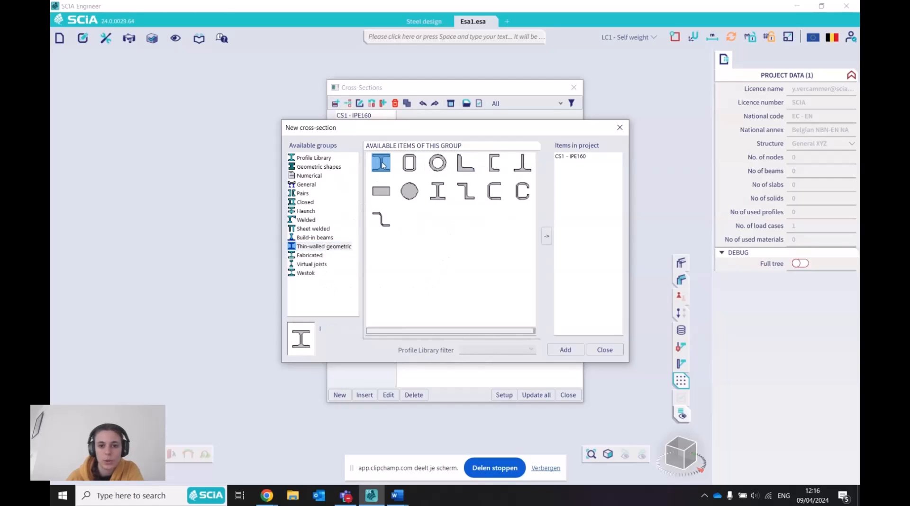
{"action": "left_click", "coordinate": [465, 165]}
{"action": "left_click", "coordinate": [562, 350]}
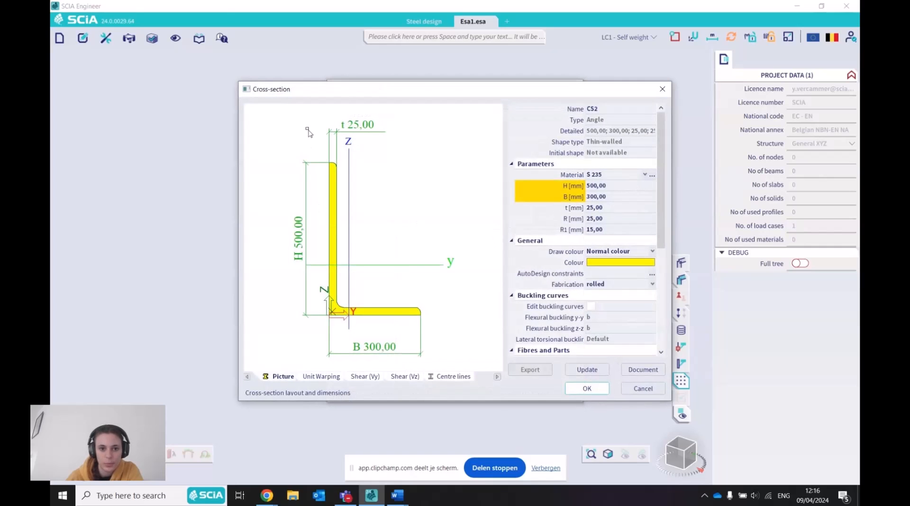
{"action": "left_click", "coordinate": [354, 127]}
{"action": "type", "text": "30"}
{"action": "key", "text": "Return"}
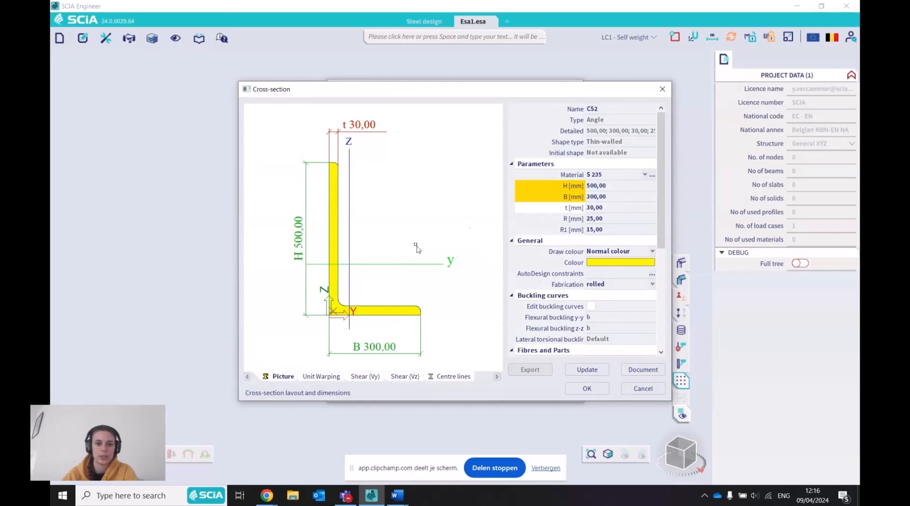
Set the angle's width B to 350 mm, and close the section definition without adding it to the project.
{"action": "left_click", "coordinate": [379, 348]}
{"action": "type", "text": "3"}
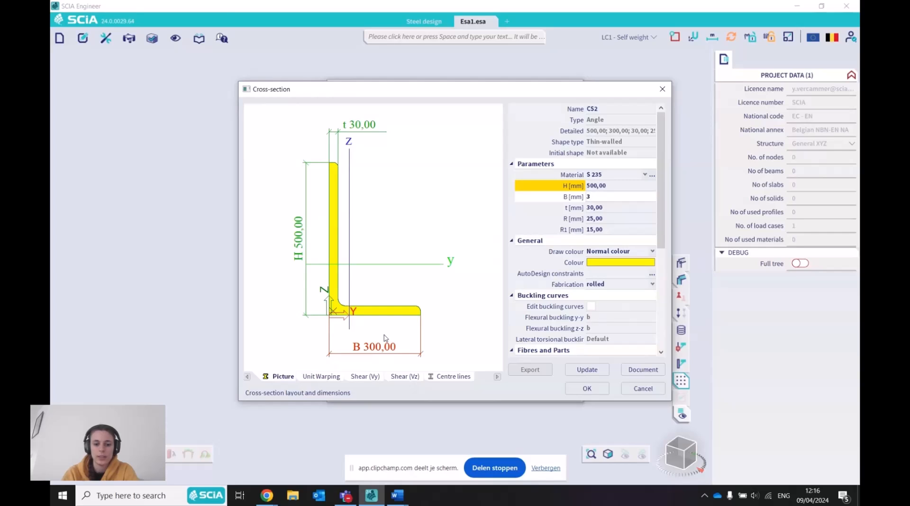
{"action": "type", "text": "50"}
{"action": "key", "text": "Return"}
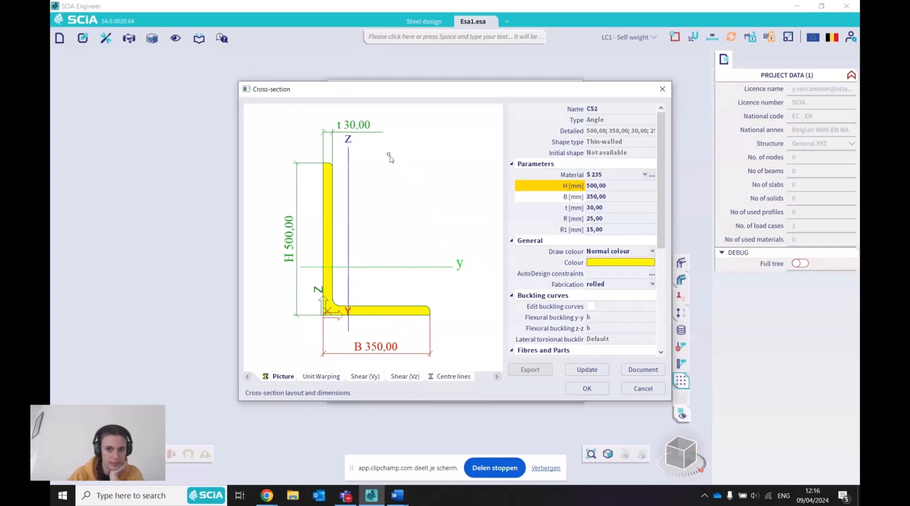
{"action": "left_click", "coordinate": [663, 89]}
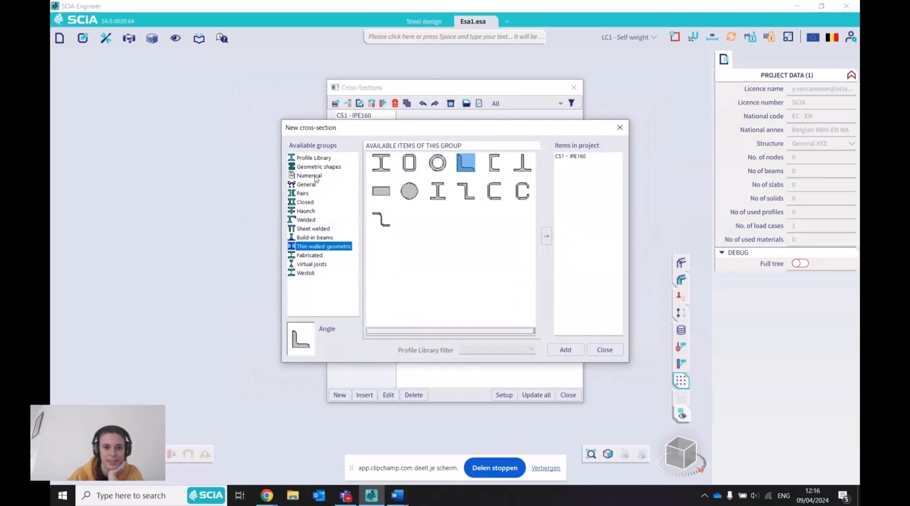
Select the IPE family in the Profile Library and examine its source description.
{"action": "left_click", "coordinate": [325, 159]}
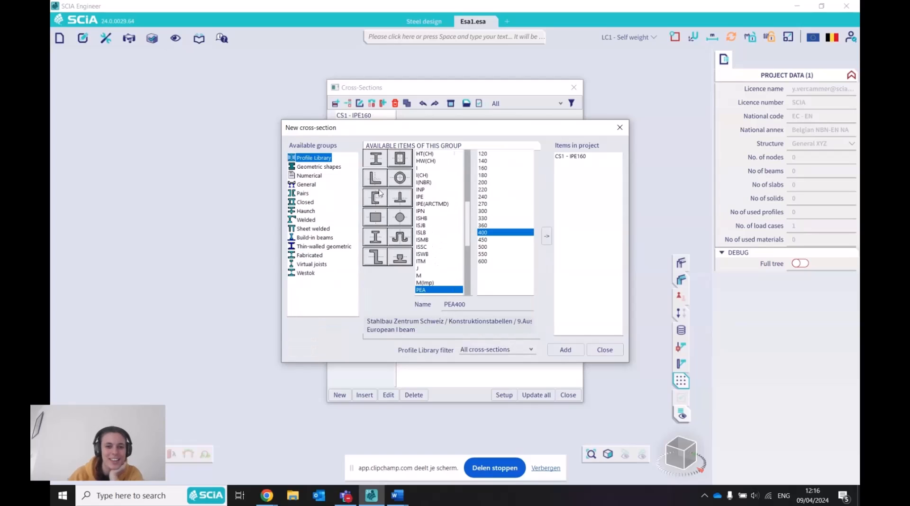
{"action": "left_click", "coordinate": [426, 168]}
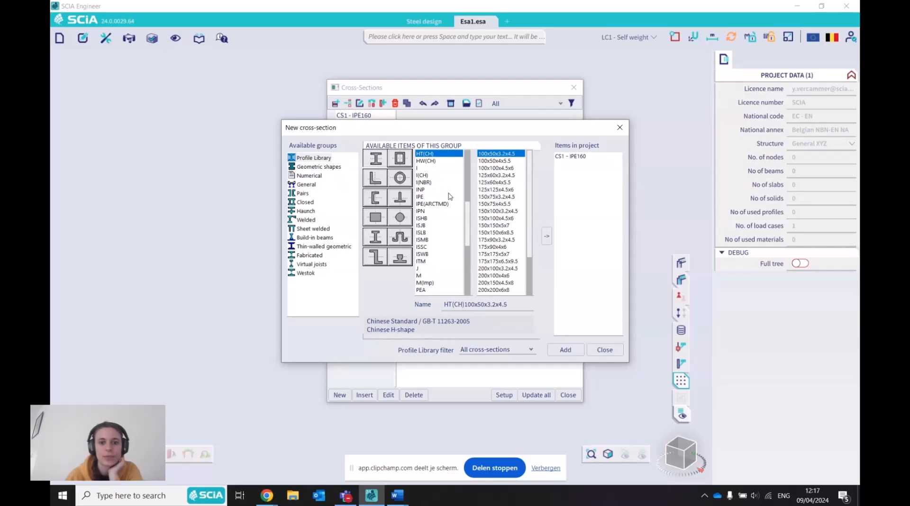
{"action": "left_click", "coordinate": [420, 197]}
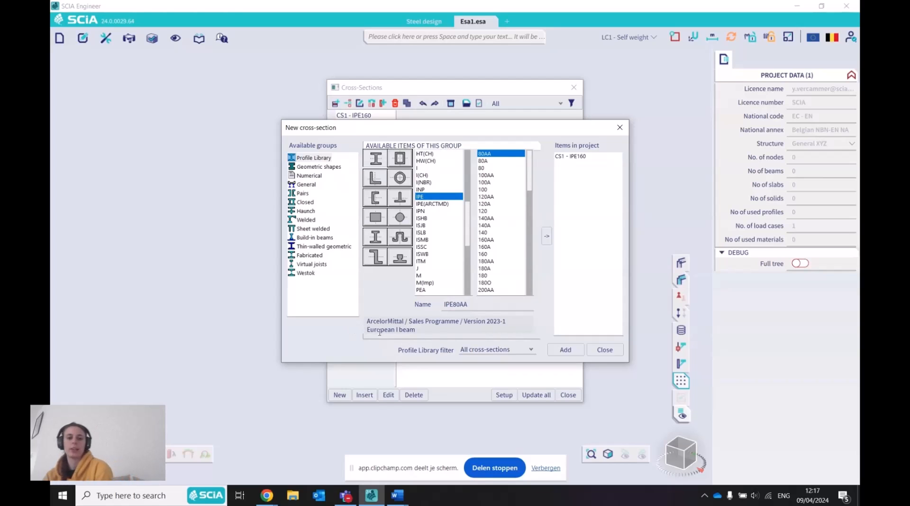
{"action": "left_click_drag", "start_coordinate": [368, 322], "coordinate": [419, 322]}
{"action": "left_click", "coordinate": [445, 330]}
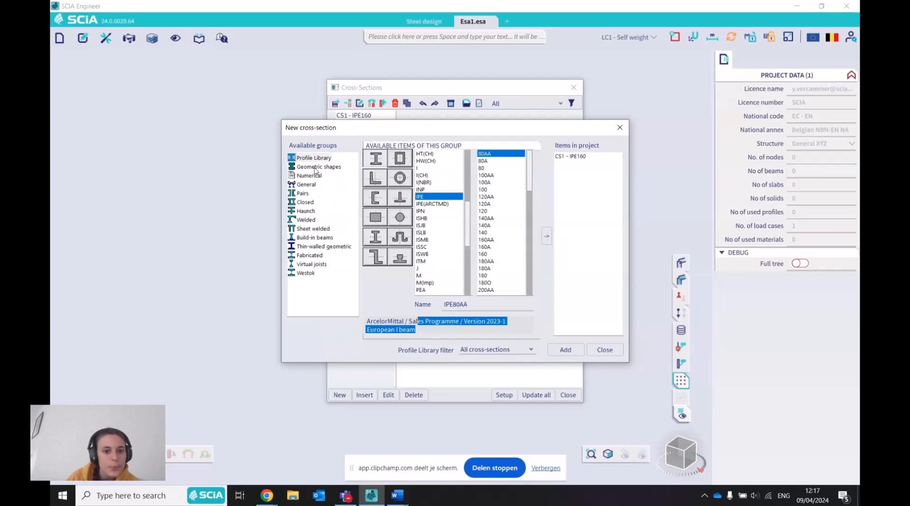
Look through the Westok, Fabricated, Thin-walled geometric and Sheet welded groups, and start a General cross-section in the cross-section editor.
{"action": "left_click", "coordinate": [320, 282]}
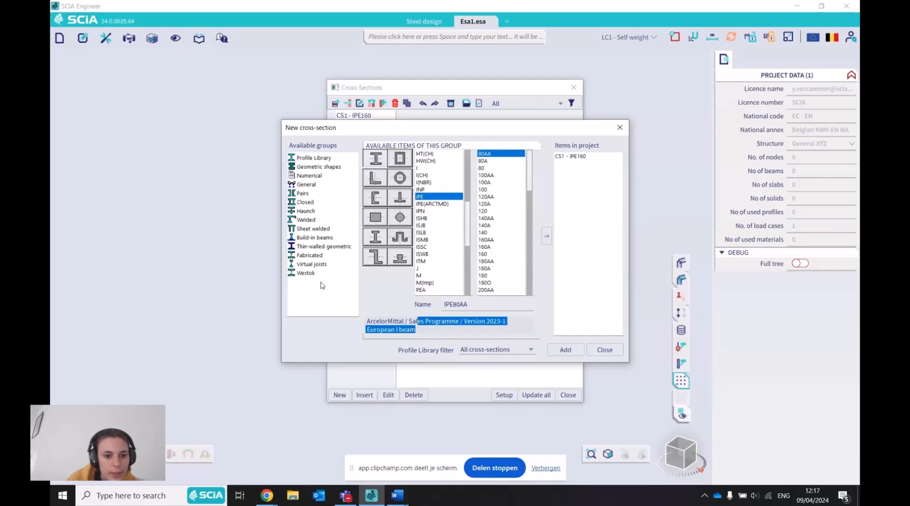
{"action": "left_click", "coordinate": [305, 274]}
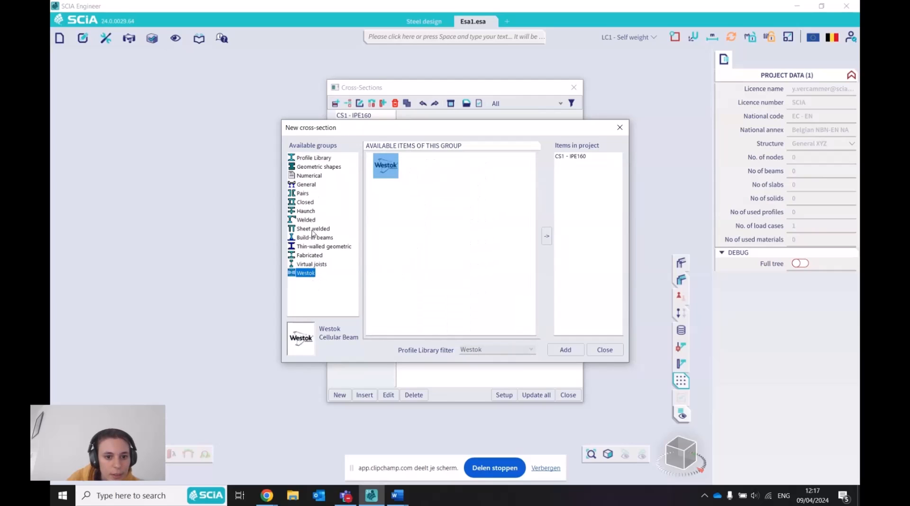
{"action": "left_click", "coordinate": [313, 256]}
{"action": "left_click", "coordinate": [315, 247]}
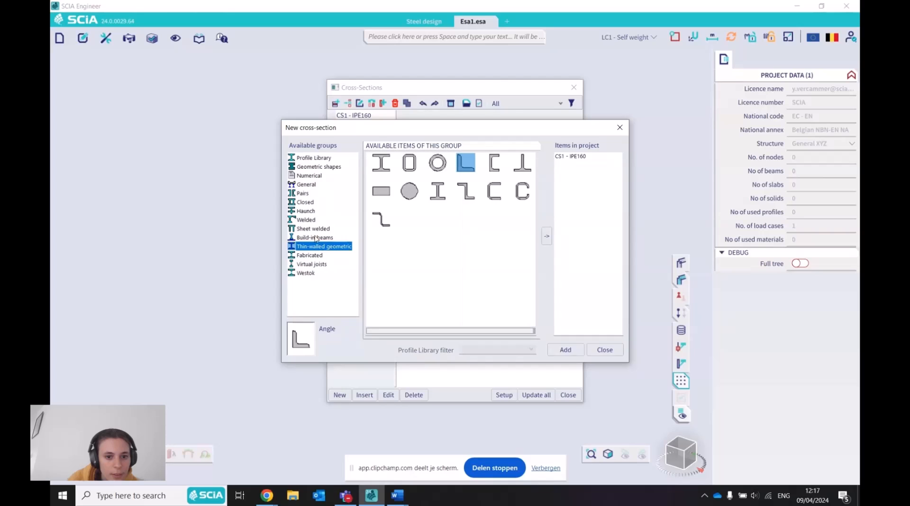
{"action": "left_click", "coordinate": [314, 229]}
{"action": "left_click", "coordinate": [307, 185]}
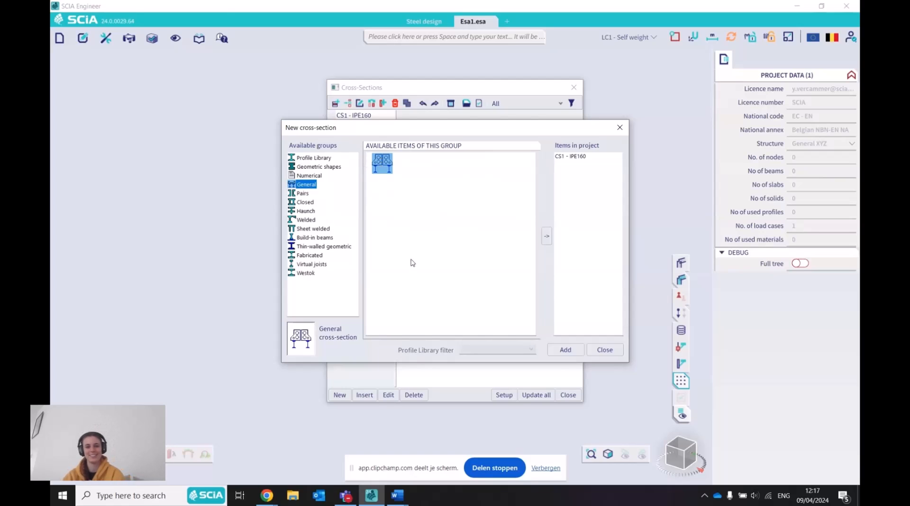
{"action": "left_click", "coordinate": [565, 349]}
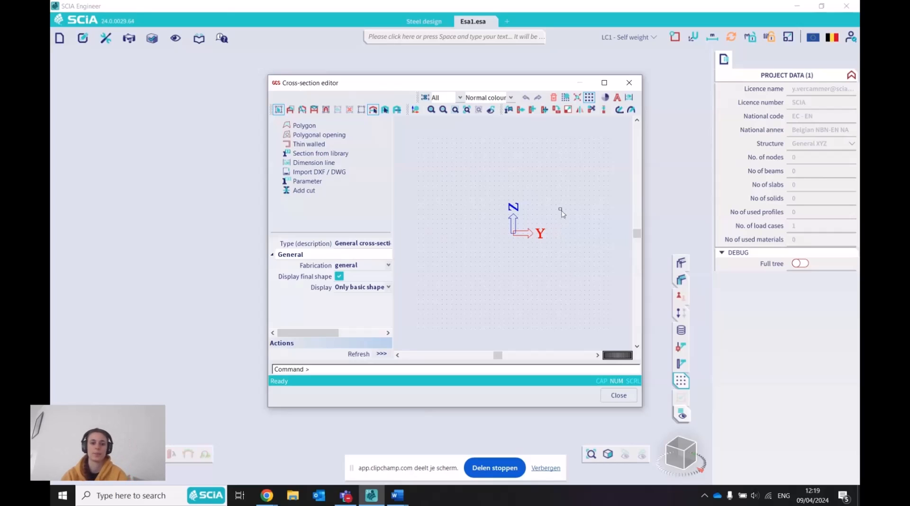
Leave the cross-section editor and cross-section dialogs without adding a section, and close the Esa1 project without saving.
{"action": "left_click", "coordinate": [629, 82]}
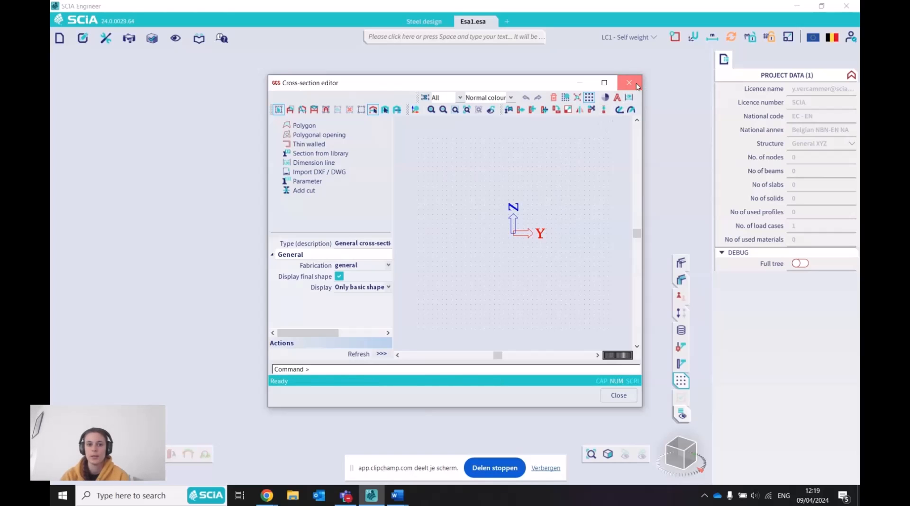
{"action": "left_click", "coordinate": [495, 261]}
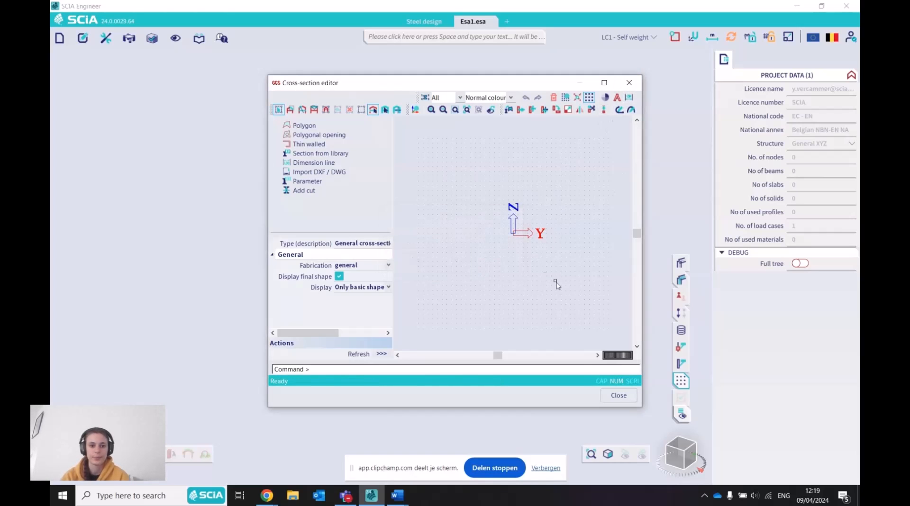
{"action": "left_click", "coordinate": [609, 395]}
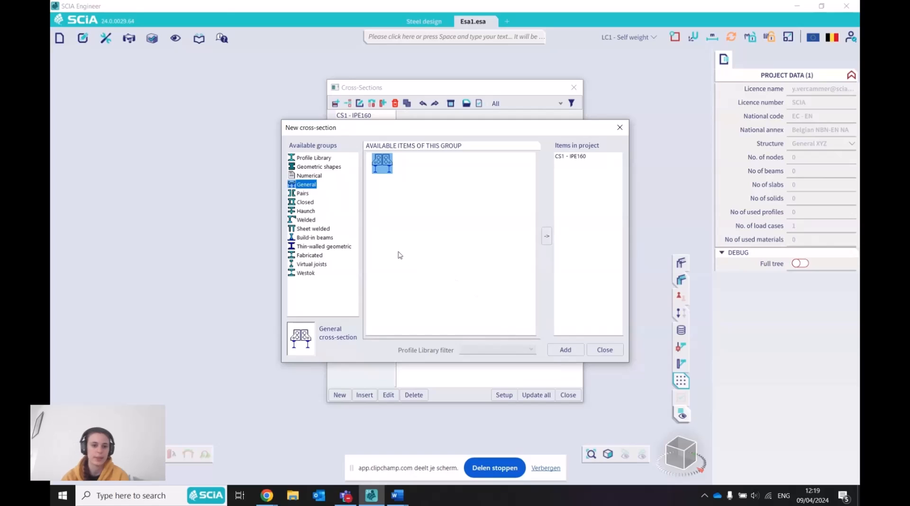
{"action": "left_click", "coordinate": [617, 128]}
{"action": "left_click", "coordinate": [574, 87]}
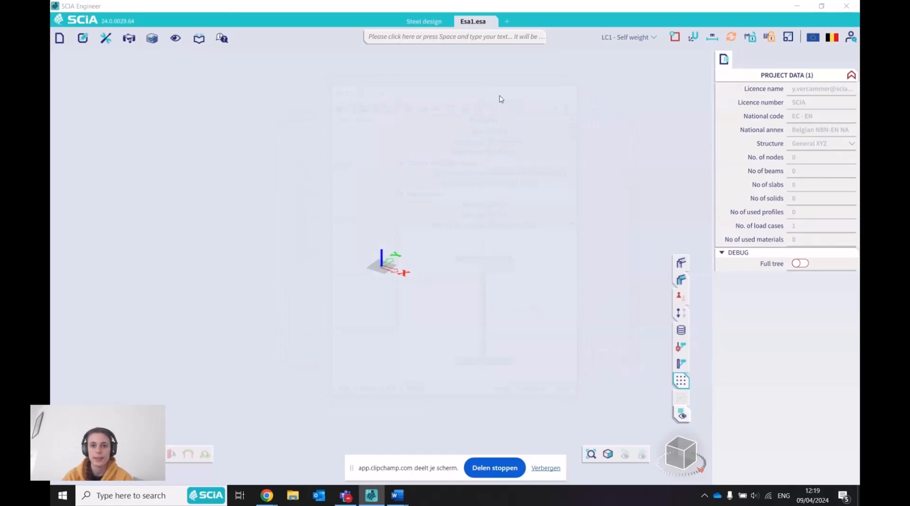
{"action": "left_click", "coordinate": [492, 22]}
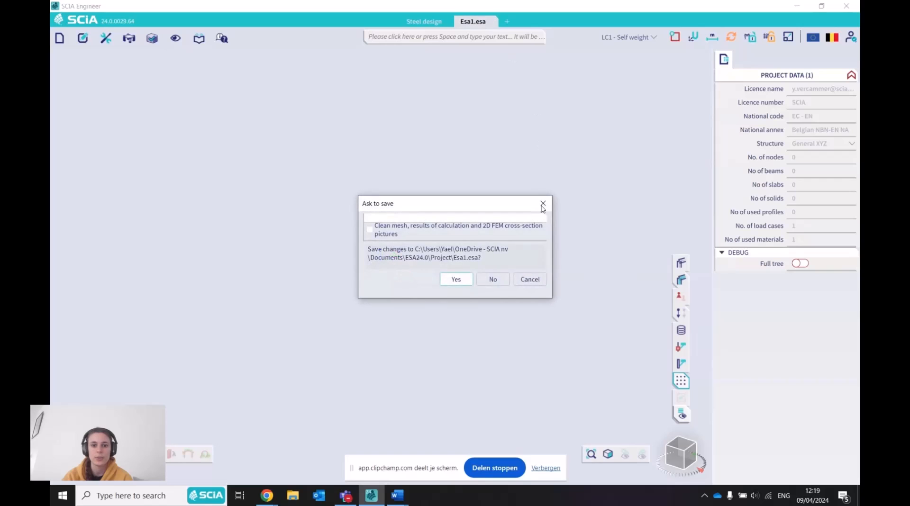
{"action": "left_click", "coordinate": [490, 282]}
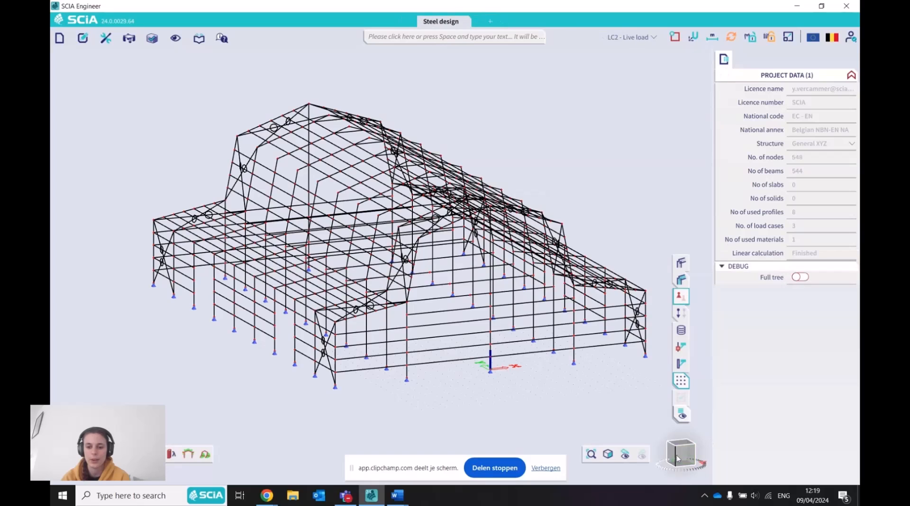
Open the Z172Z18 cross-section of roof beam B386 for editing and examine its initial shape and cold-formed settings.
{"action": "scroll", "coordinate": [577, 167], "scroll_direction": "up", "scroll_amount": 2}
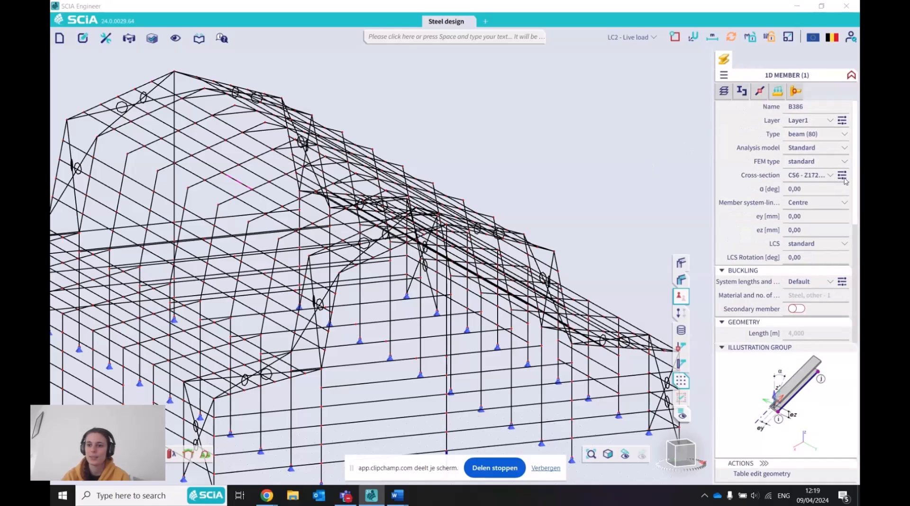
{"action": "left_click", "coordinate": [842, 175]}
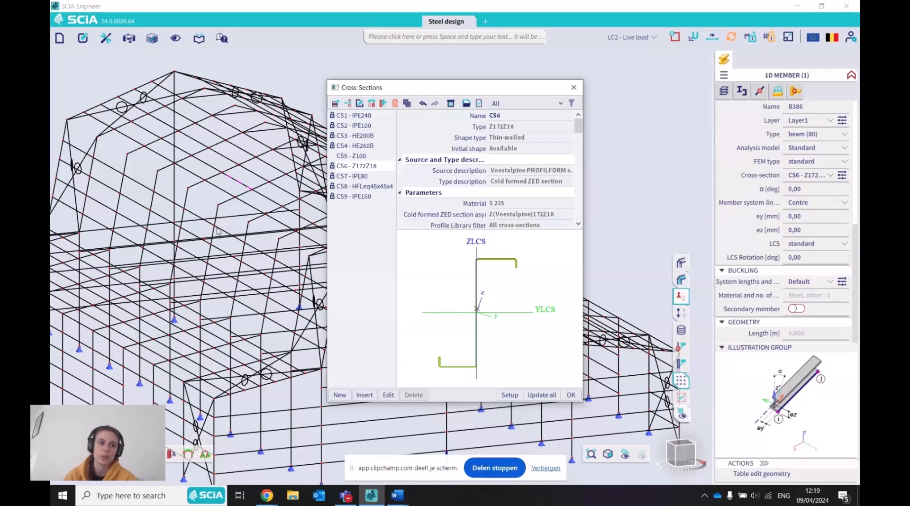
{"action": "left_click", "coordinate": [389, 395]}
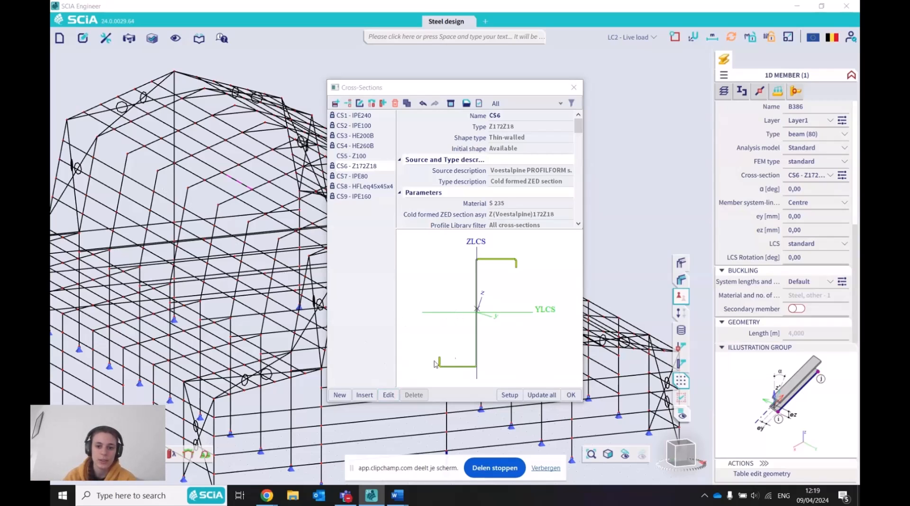
{"action": "scroll", "coordinate": [541, 263], "scroll_direction": "down", "scroll_amount": 3}
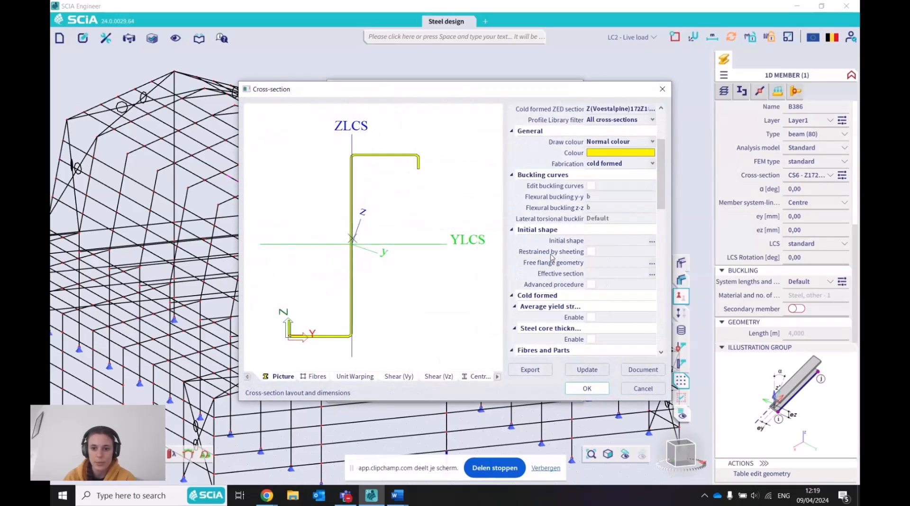
{"action": "mouse_move", "coordinate": [554, 258]}
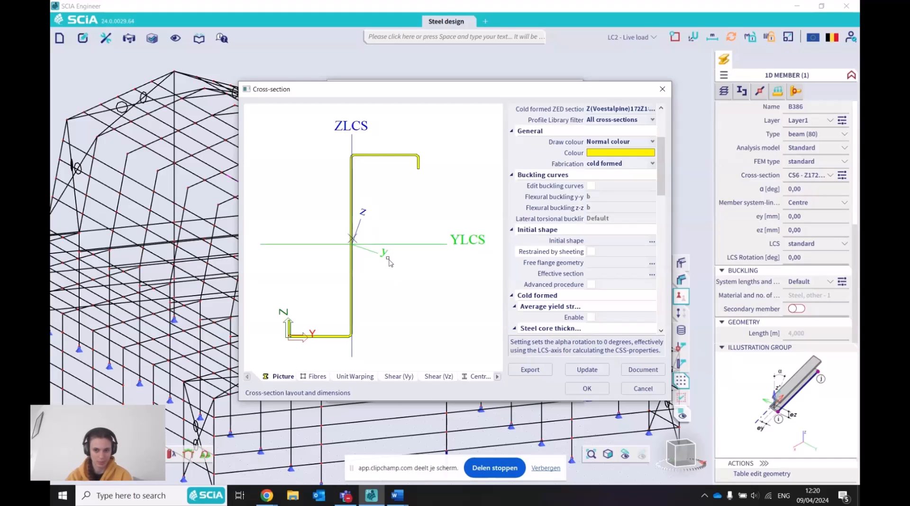
{"action": "scroll", "coordinate": [575, 256], "scroll_direction": "down", "scroll_amount": 1}
{"action": "scroll", "coordinate": [585, 271], "scroll_direction": "up", "scroll_amount": 1}
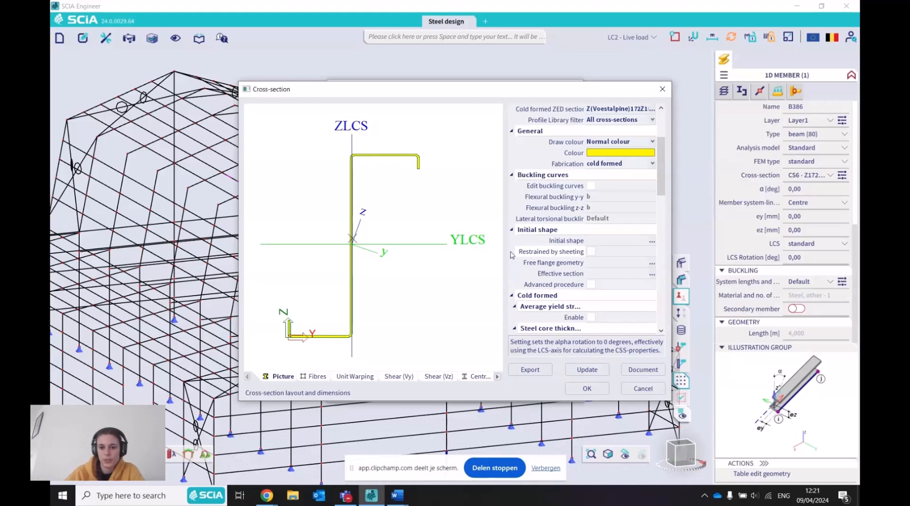
Try the Restrained by sheeting option on the Z172Z18 section, look at its geometry properties, and close the section dialogs without confirming.
{"action": "left_click", "coordinate": [591, 252]}
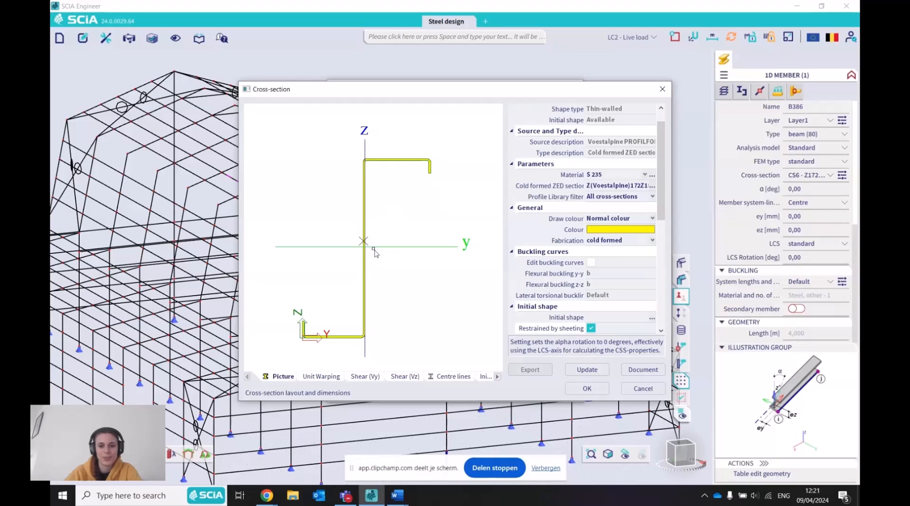
{"action": "scroll", "coordinate": [603, 207], "scroll_direction": "down", "scroll_amount": 5}
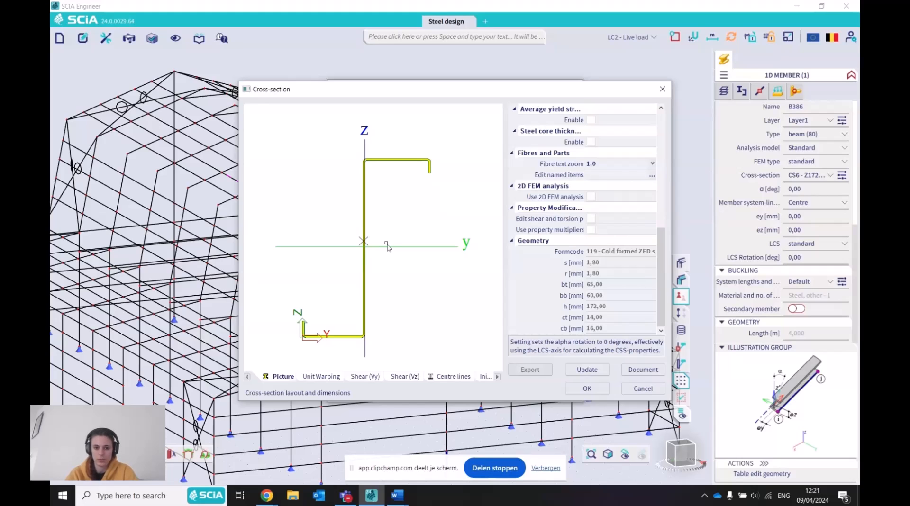
{"action": "left_click", "coordinate": [662, 89]}
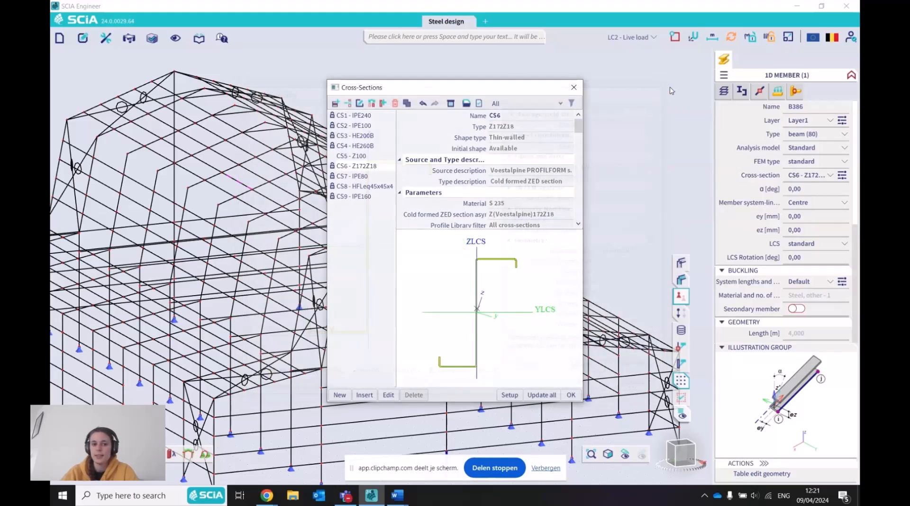
{"action": "left_click", "coordinate": [573, 87]}
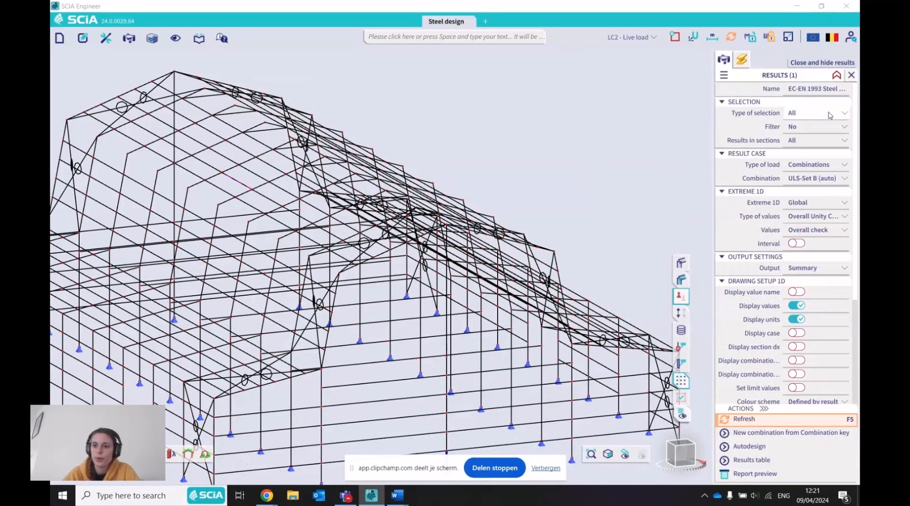
Restrict the EC-EN 1993 ULS steel check to the current selection, with Detailed output.
{"action": "left_click", "coordinate": [830, 114]}
{"action": "left_click", "coordinate": [805, 134]}
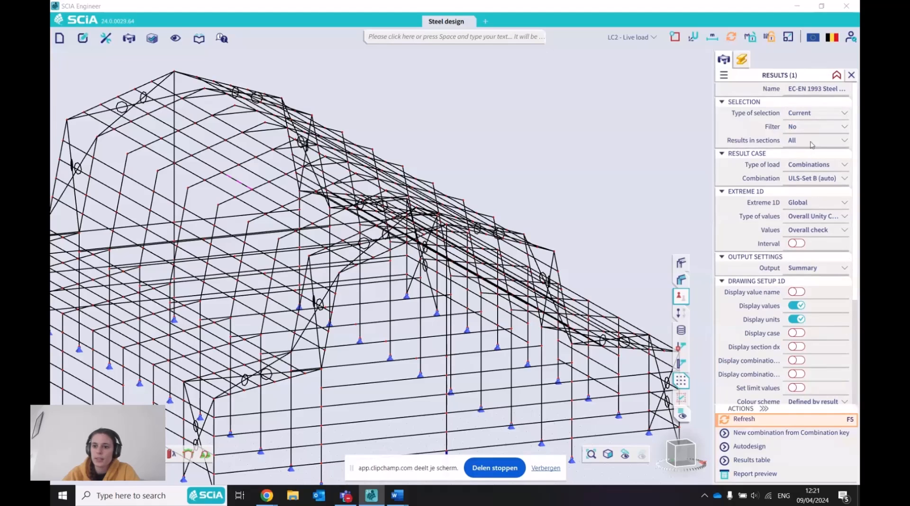
{"action": "left_click", "coordinate": [844, 268]}
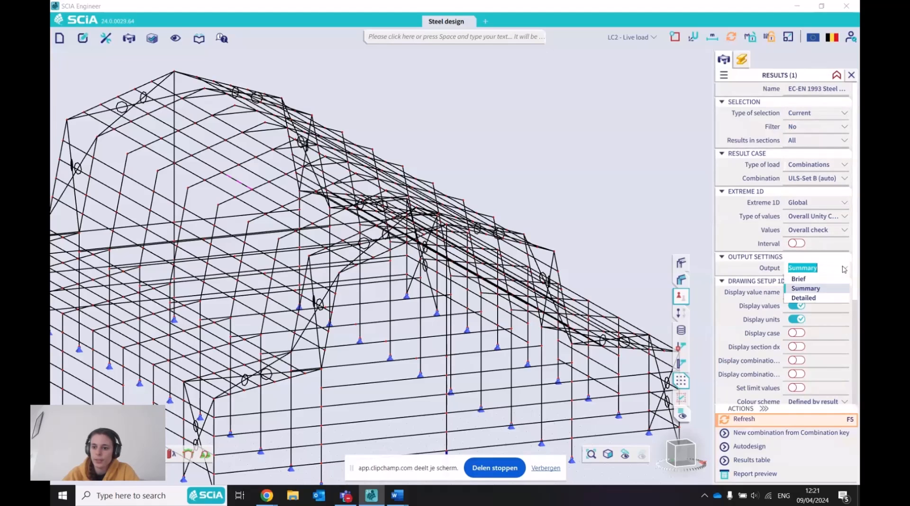
{"action": "left_click", "coordinate": [828, 299]}
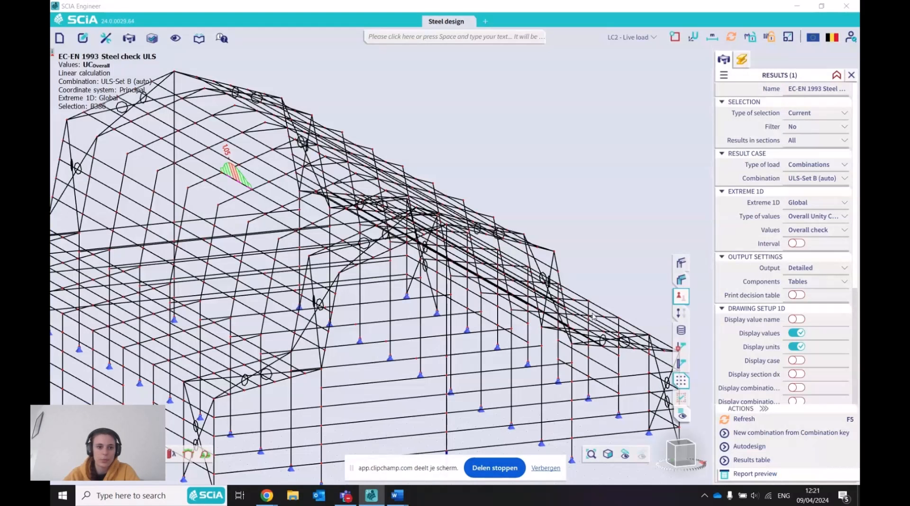
Examine the section check of beam B386 in the detailed steel check report preview, and close the preview.
{"action": "left_click", "coordinate": [746, 474]}
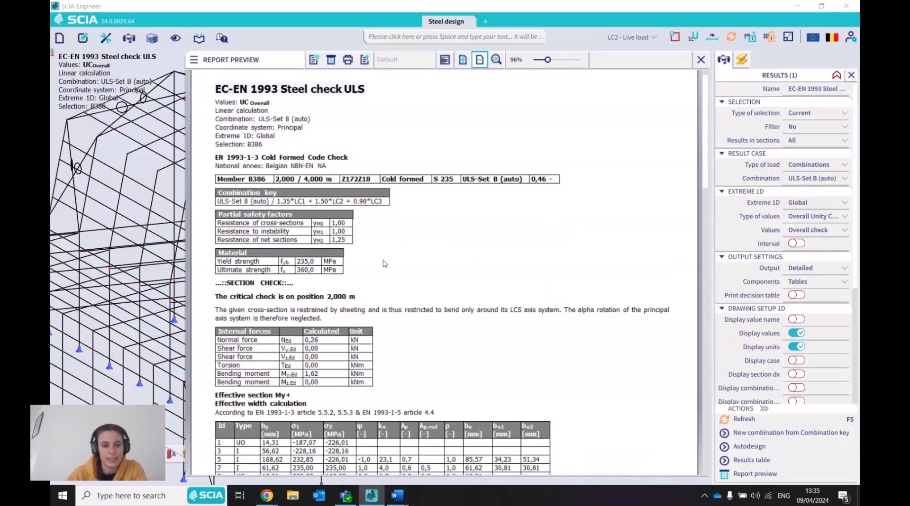
{"action": "scroll", "coordinate": [386, 264], "scroll_direction": "down", "scroll_amount": 1}
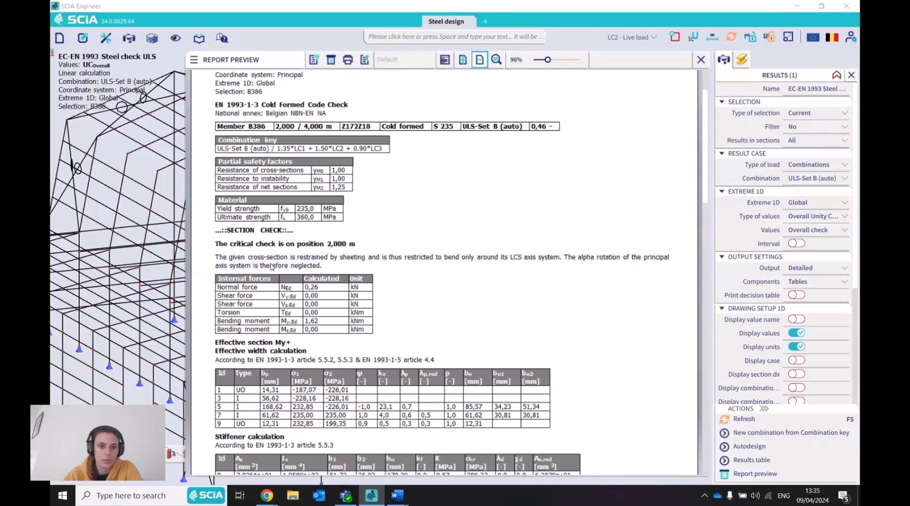
{"action": "scroll", "coordinate": [522, 280], "scroll_direction": "down", "scroll_amount": 3}
{"action": "scroll", "coordinate": [521, 280], "scroll_direction": "up", "scroll_amount": 5}
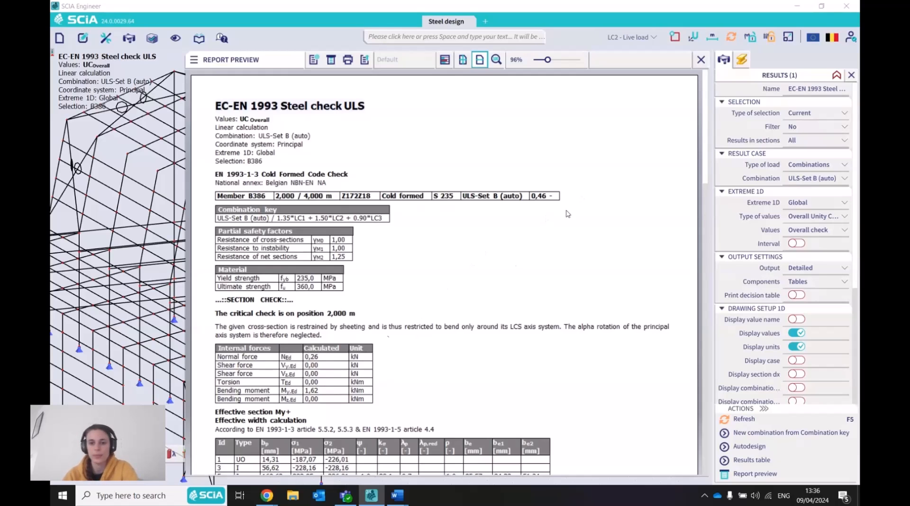
{"action": "left_click", "coordinate": [702, 59]}
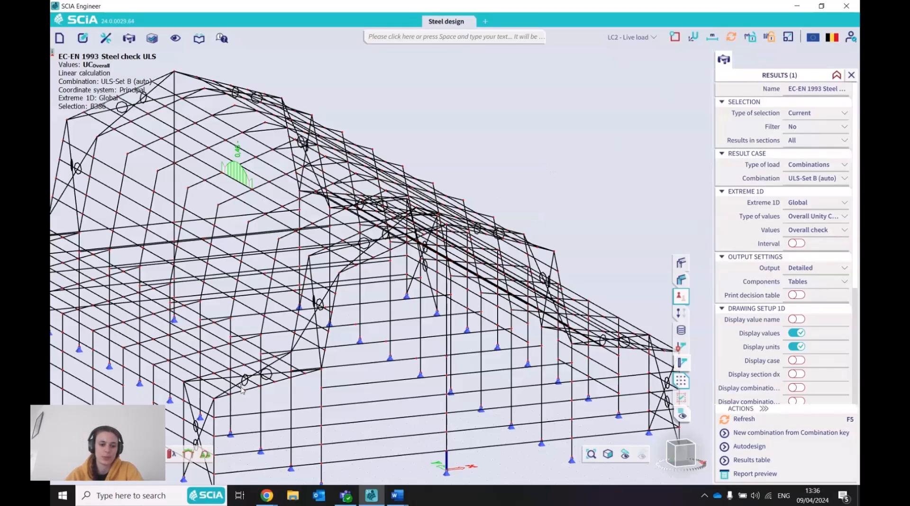
Start the Steel SLS check and select all members of the fifth frame along Y in plan view.
{"action": "left_click", "coordinate": [204, 455]}
{"action": "left_click", "coordinate": [206, 455]}
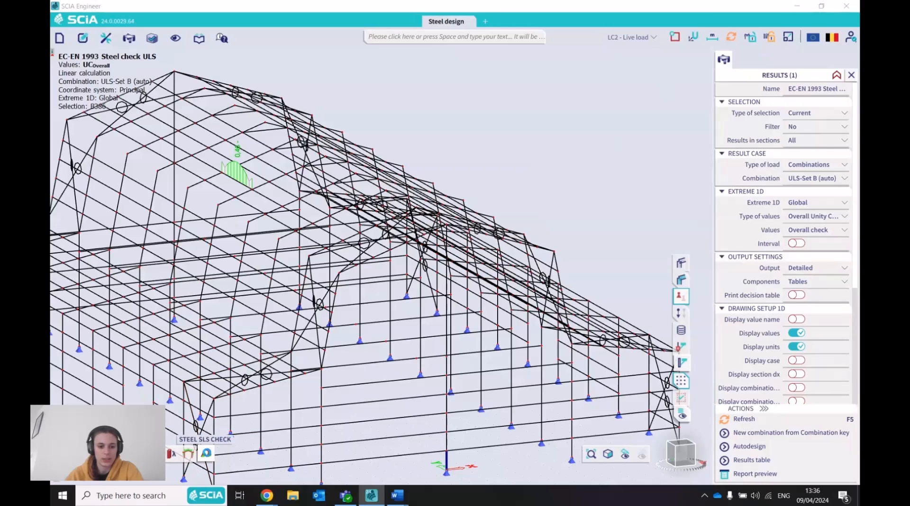
{"action": "left_click", "coordinate": [684, 459]}
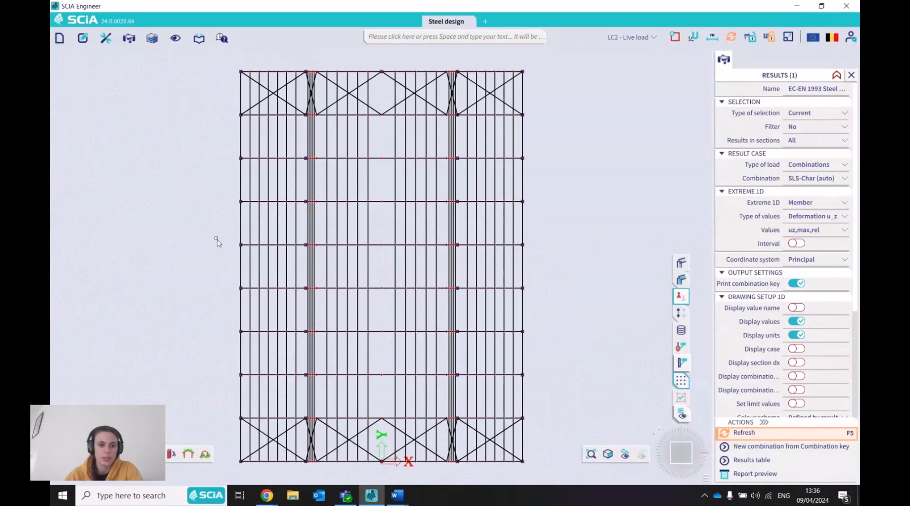
{"action": "left_click_drag", "start_coordinate": [223, 269], "coordinate": [568, 299]}
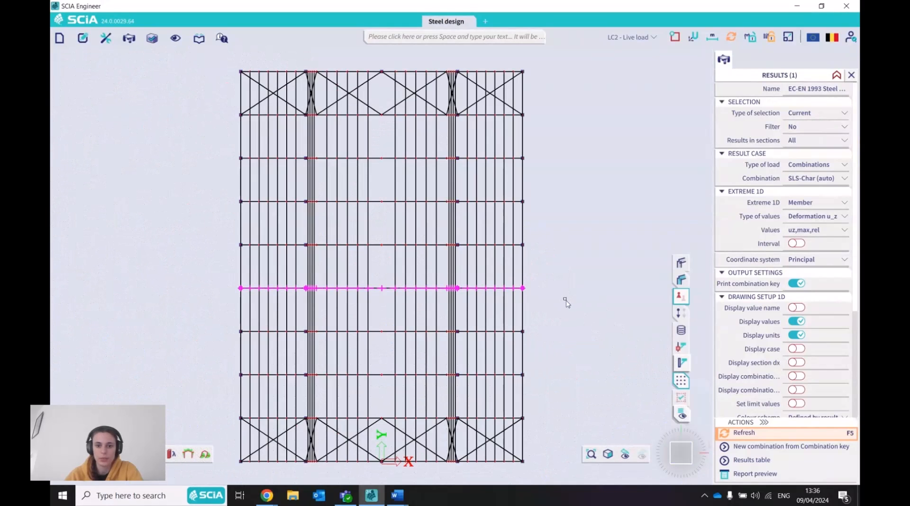
Display the relative deformation uz,max,rel of the selected frame in front view for the SLS-Char combination.
{"action": "left_click_drag", "start_coordinate": [681, 443], "coordinate": [681, 428]}
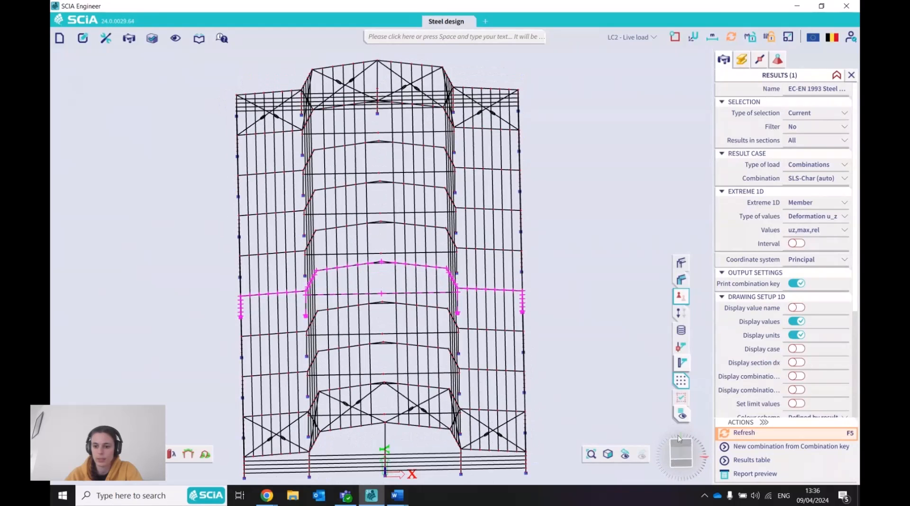
{"action": "left_click", "coordinate": [683, 465]}
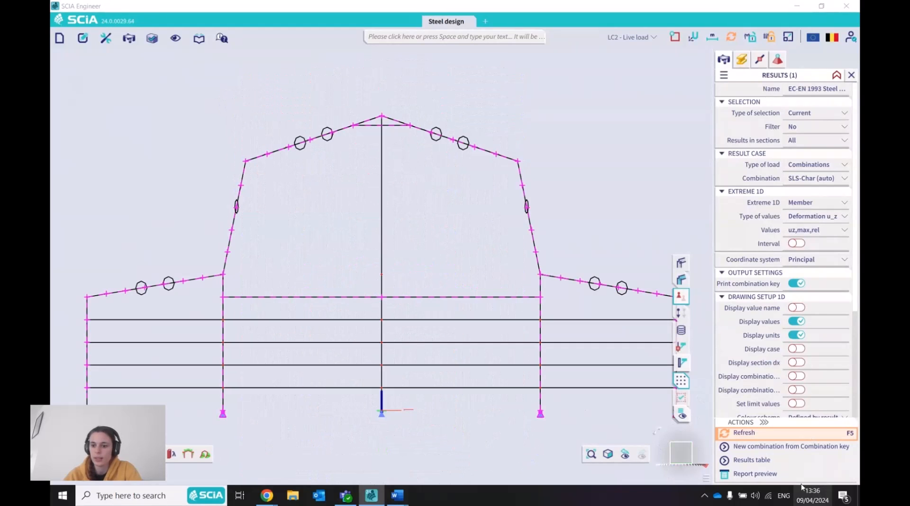
{"action": "left_click", "coordinate": [776, 435]}
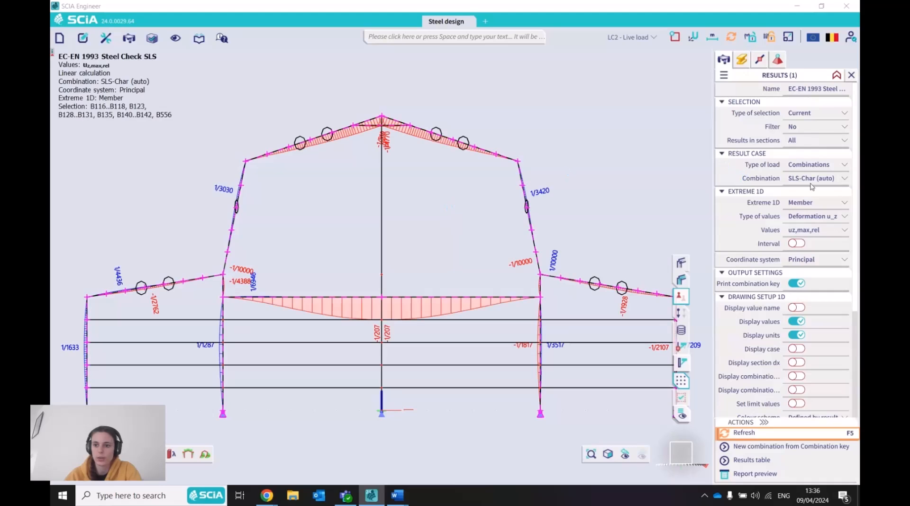
Show the Overall Unity Check with Check Overall values for the selected frame in the SLS steel check.
{"action": "left_click", "coordinate": [844, 218]}
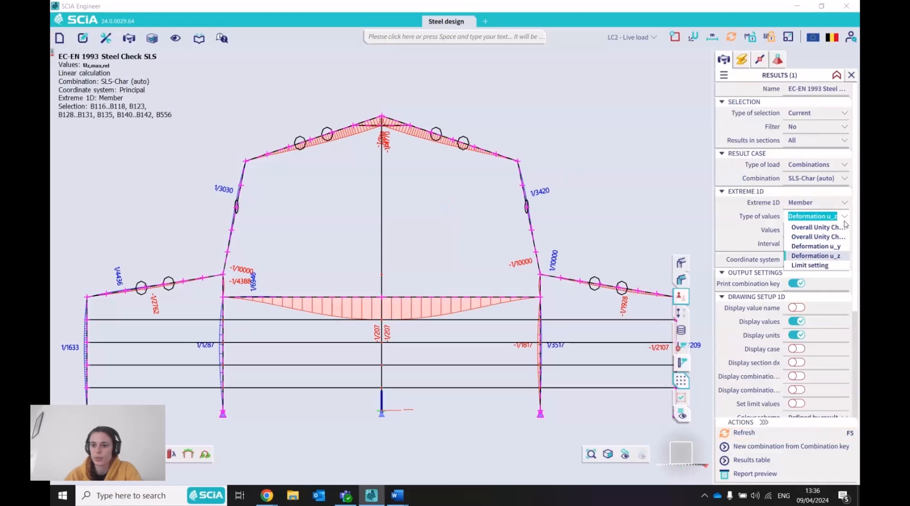
{"action": "left_click", "coordinate": [819, 237]}
{"action": "left_click", "coordinate": [822, 231]}
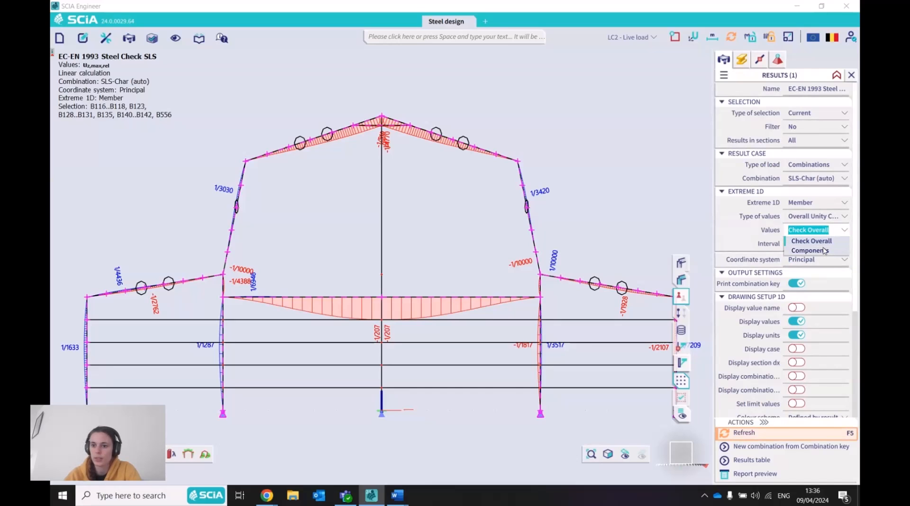
{"action": "left_click", "coordinate": [754, 433]}
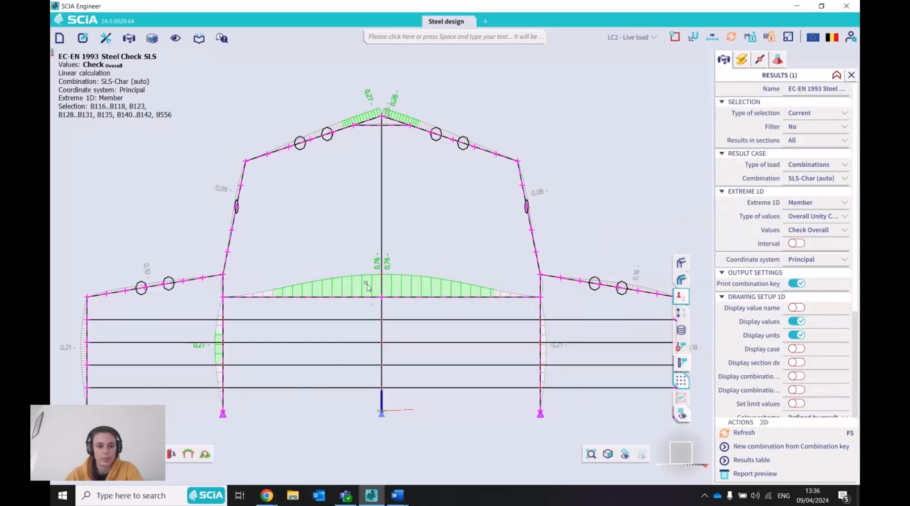
{"action": "left_click", "coordinate": [143, 455]}
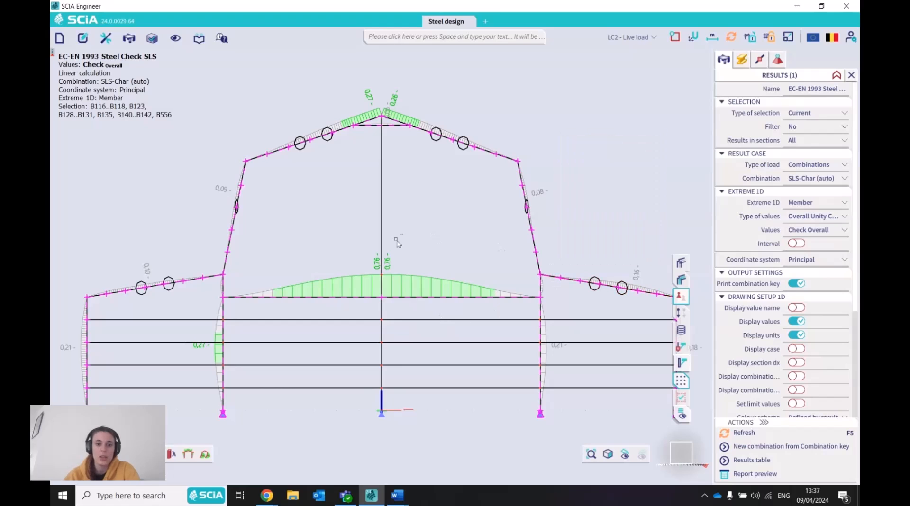
{"action": "scroll", "coordinate": [158, 201], "scroll_direction": "down", "scroll_amount": 2}
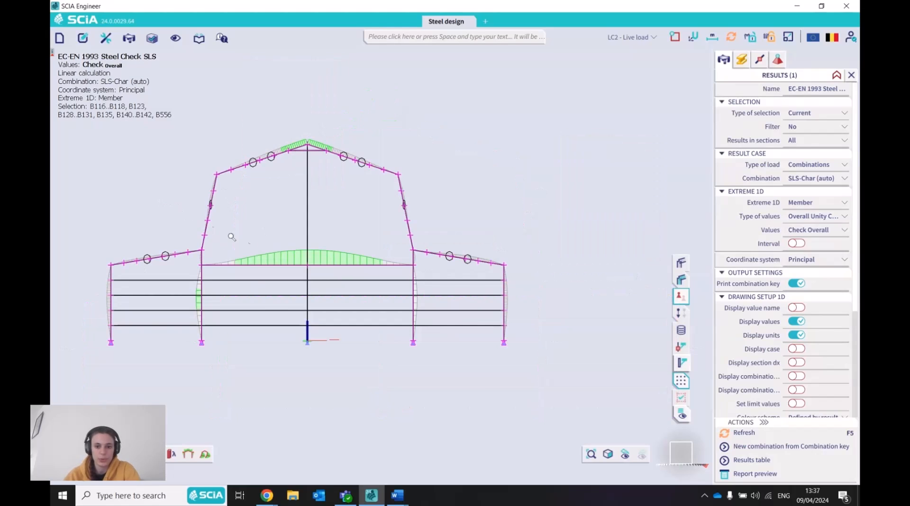
{"action": "scroll", "coordinate": [286, 246], "scroll_direction": "up", "scroll_amount": 2}
{"action": "scroll", "coordinate": [563, 199], "scroll_direction": "down", "scroll_amount": 2}
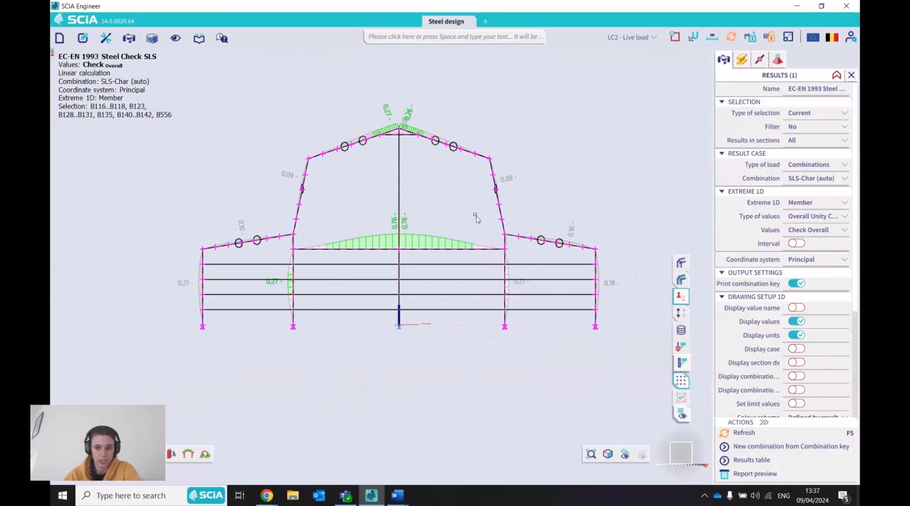
Display the absolute deformation uz,max of the selected frame in the SLS steel check.
{"action": "scroll", "coordinate": [467, 216], "scroll_direction": "up", "scroll_amount": 2}
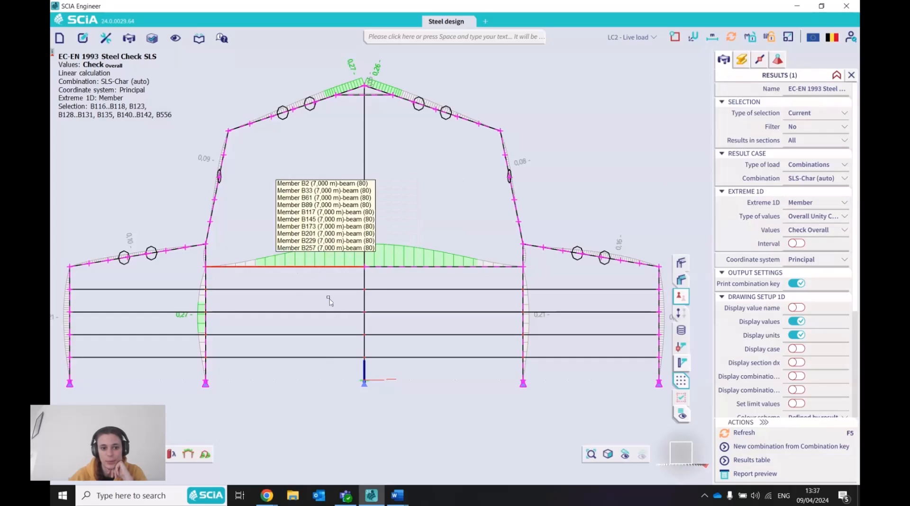
{"action": "left_click", "coordinate": [847, 217]}
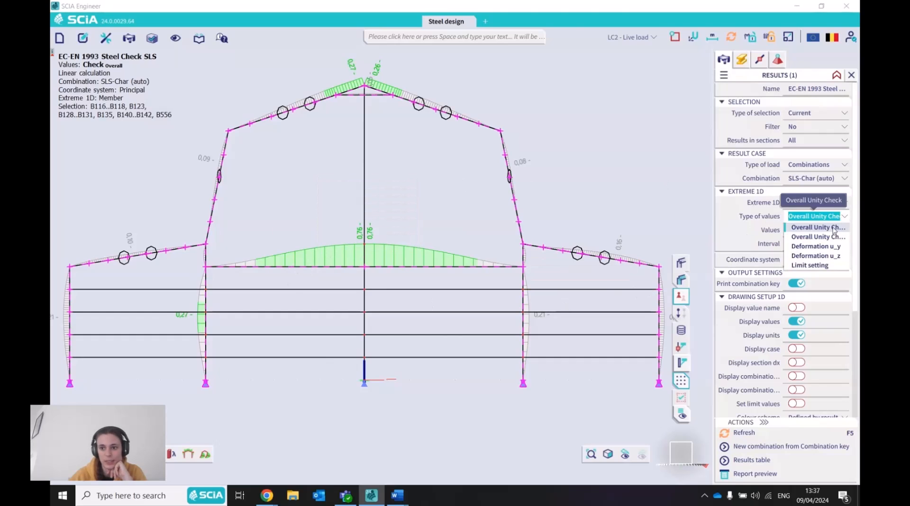
{"action": "left_click", "coordinate": [817, 254]}
{"action": "left_click", "coordinate": [821, 231]}
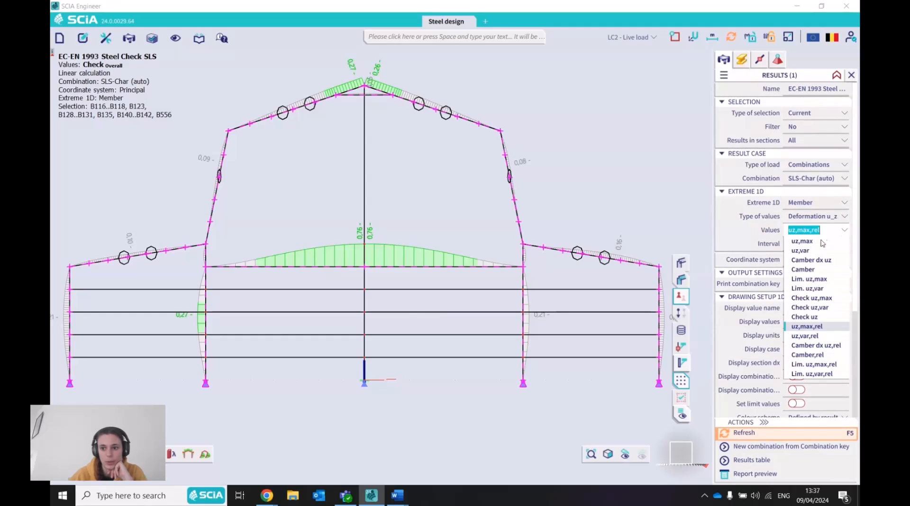
{"action": "left_click", "coordinate": [815, 241]}
{"action": "left_click", "coordinate": [758, 433]}
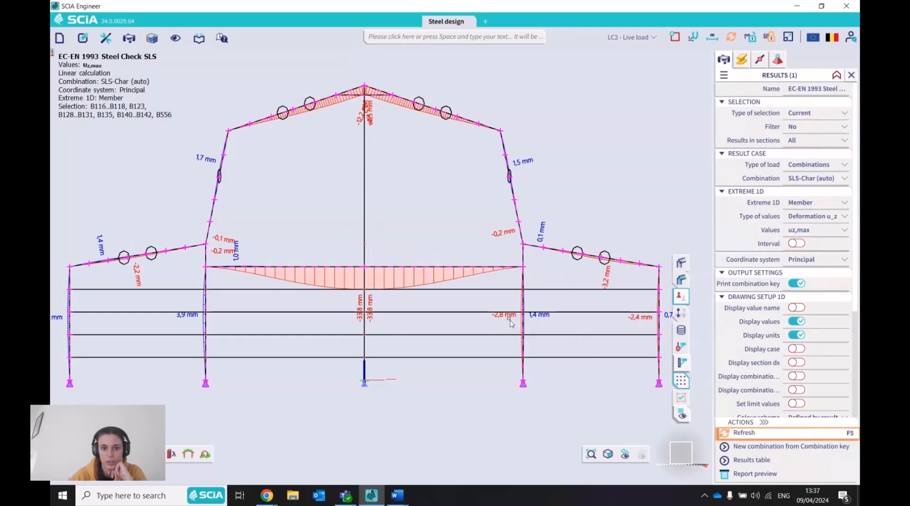
Switch the displayed SLS deformation u_z value of the frame to uz,max,rel and refresh the results.
{"action": "left_click", "coordinate": [844, 218]}
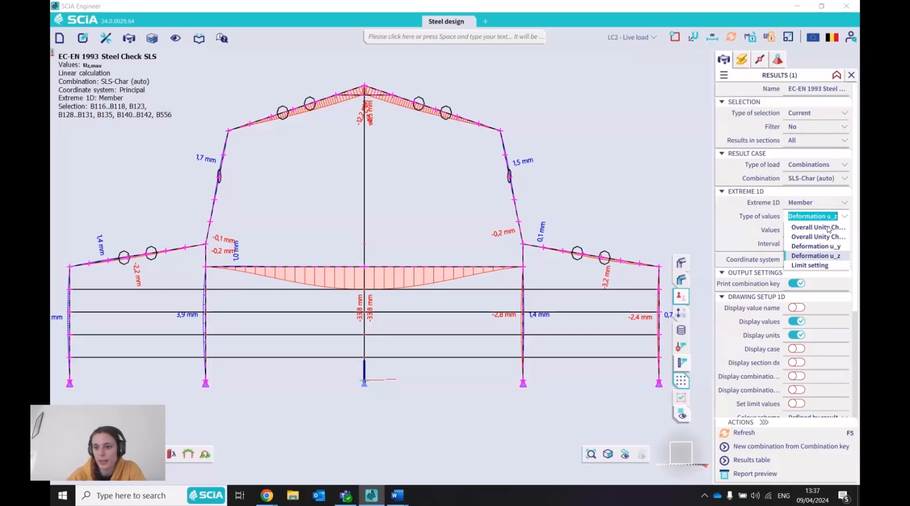
{"action": "left_click", "coordinate": [769, 231]}
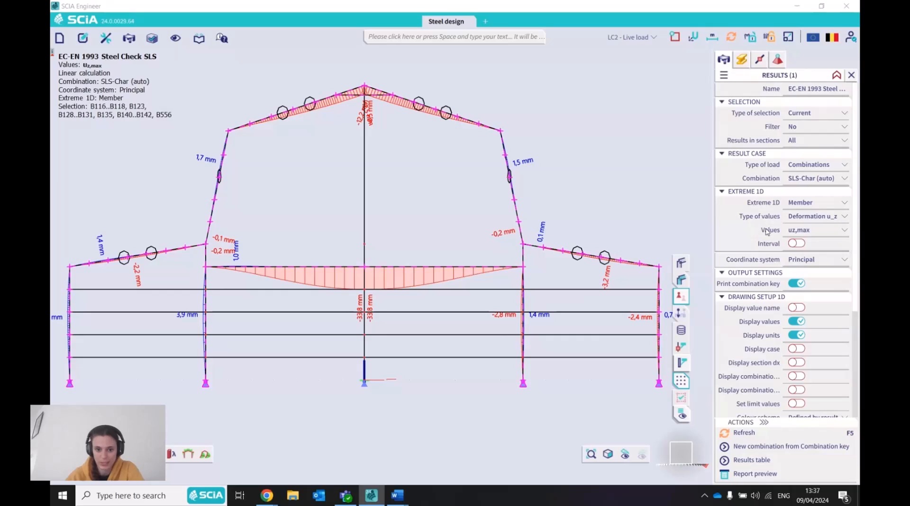
{"action": "left_click", "coordinate": [848, 232]}
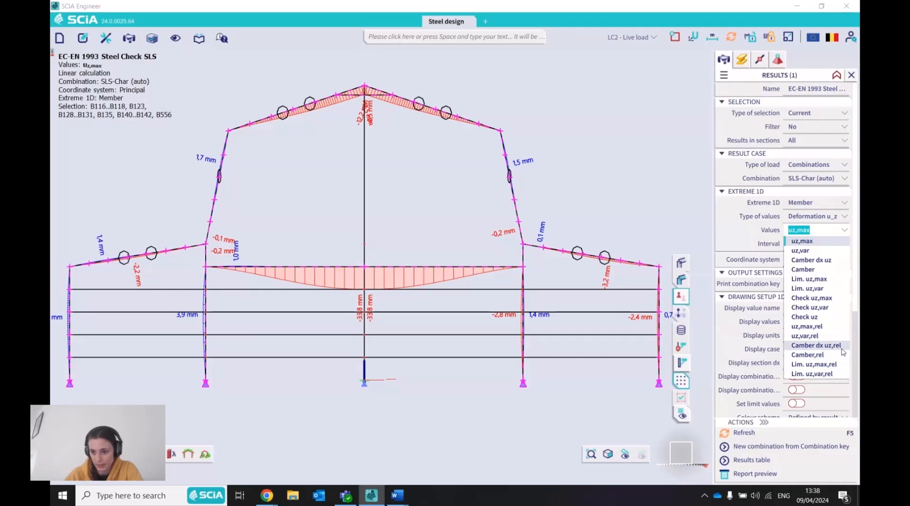
{"action": "left_click", "coordinate": [815, 326]}
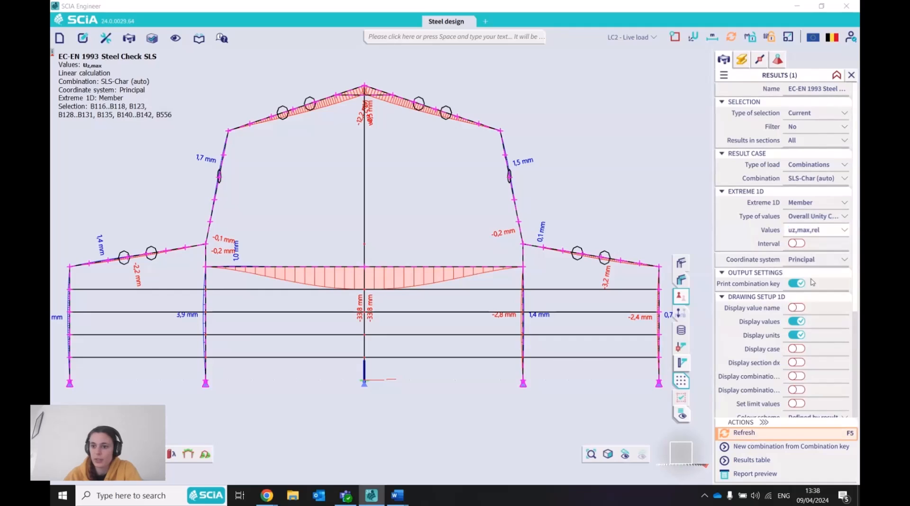
{"action": "left_click", "coordinate": [748, 434]}
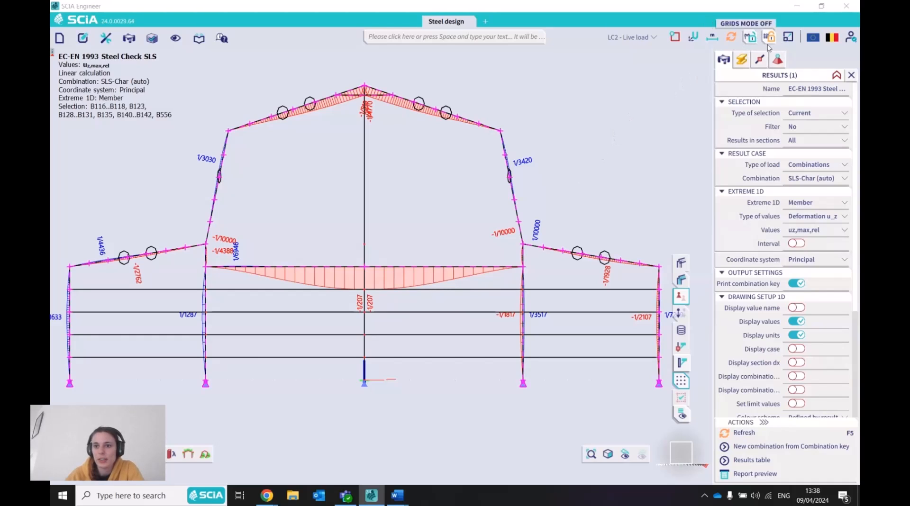
Look at the unit options, then examine the frame's Deformation u_z table in the report preview and close the preview.
{"action": "left_click", "coordinate": [711, 36]}
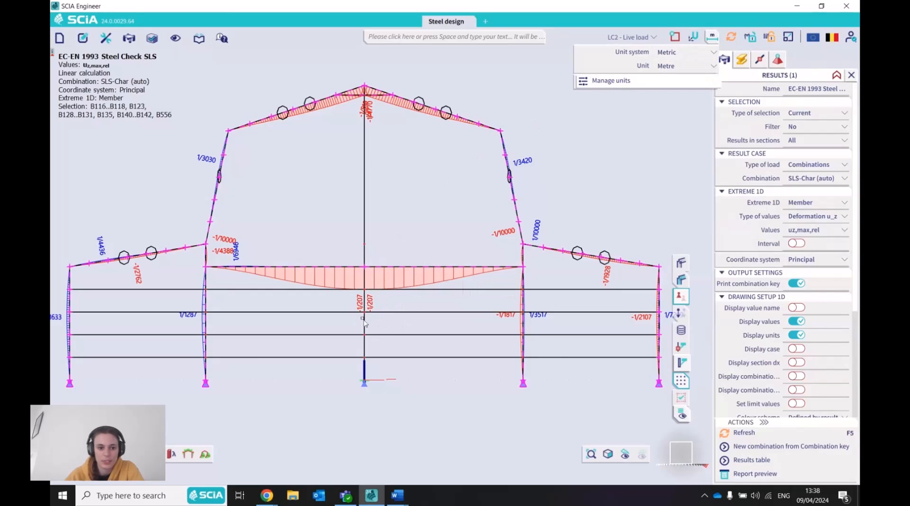
{"action": "left_click", "coordinate": [628, 197]}
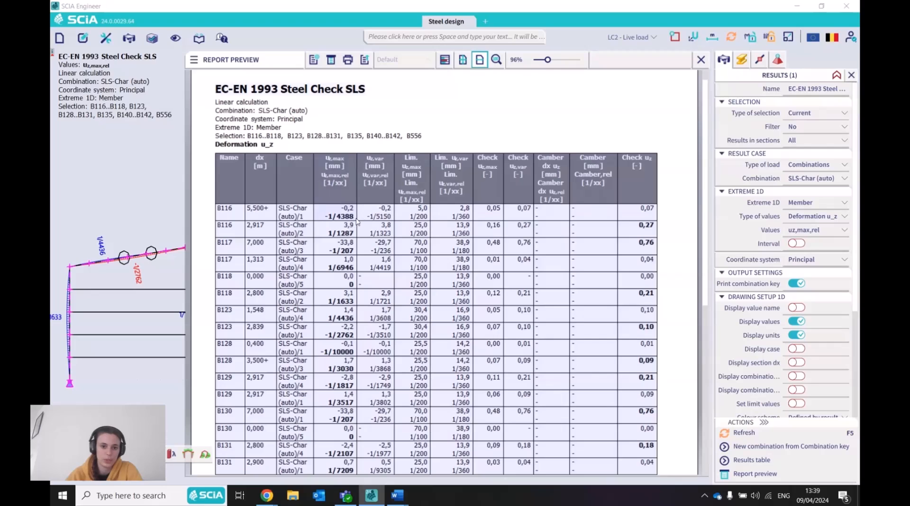
{"action": "scroll", "coordinate": [588, 237], "scroll_direction": "down", "scroll_amount": 3}
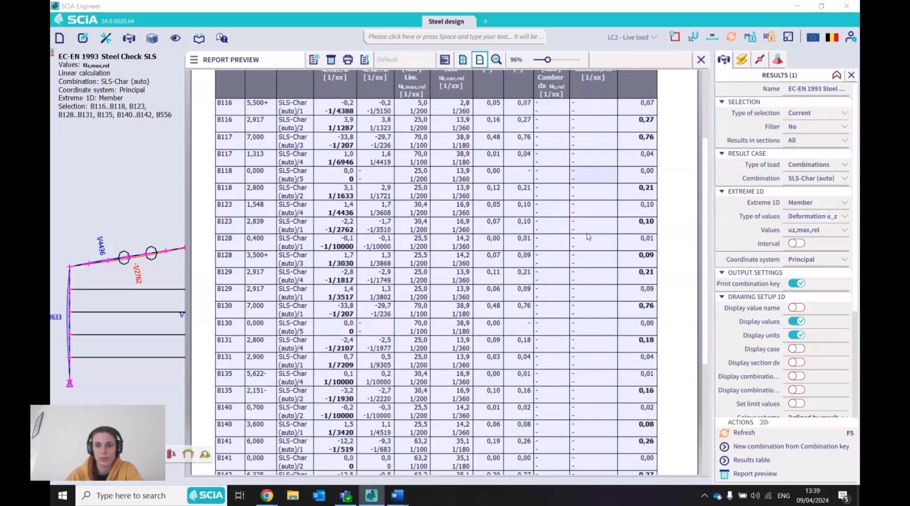
{"action": "scroll", "coordinate": [595, 230], "scroll_direction": "up", "scroll_amount": 4}
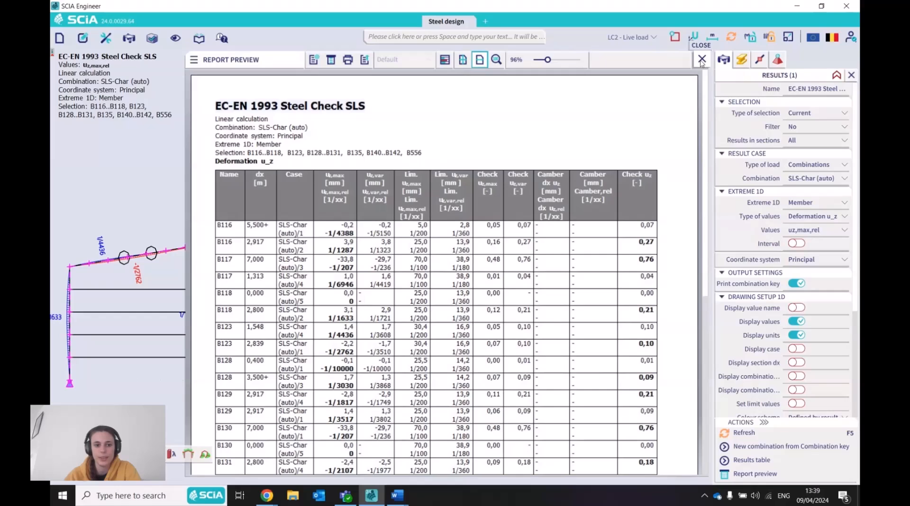
{"action": "left_click", "coordinate": [702, 60]}
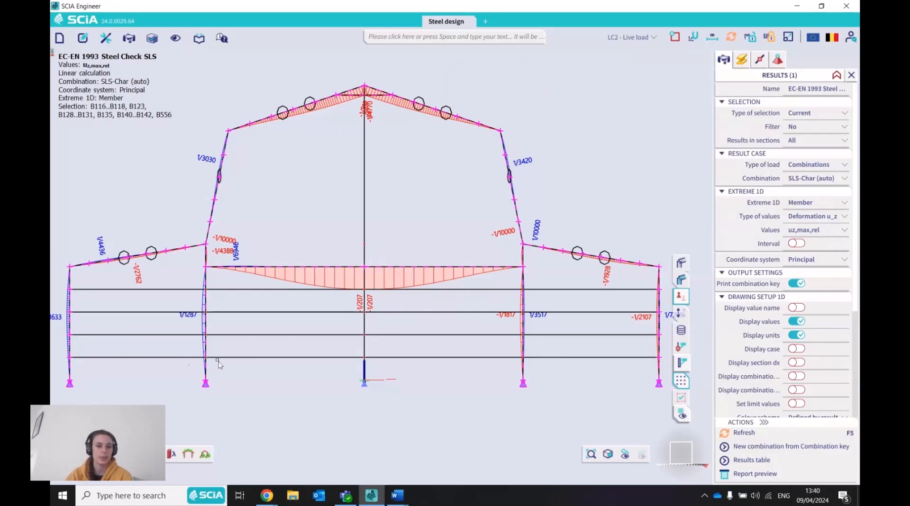
Start the Steel ULS check, show the whole structure in 3D view and clear the member selection.
{"action": "left_click", "coordinate": [188, 453]}
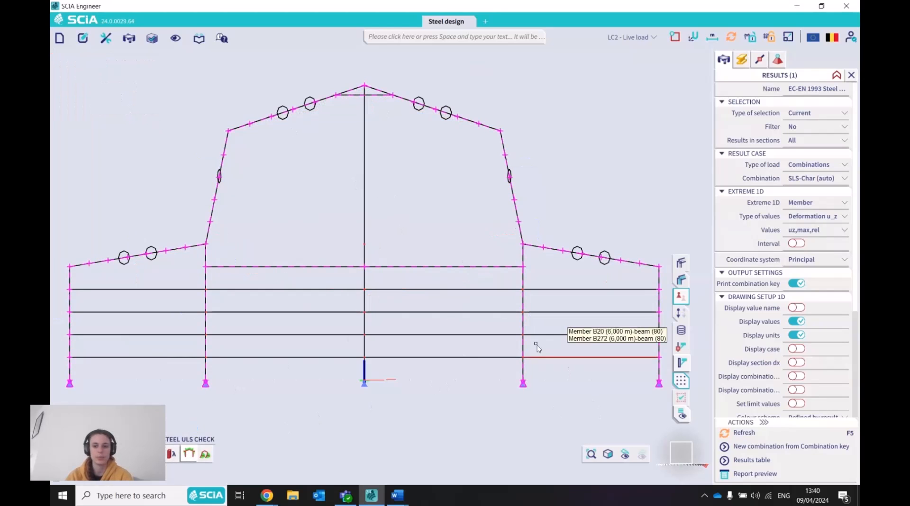
{"action": "scroll", "coordinate": [551, 361], "scroll_direction": "down", "scroll_amount": 4}
{"action": "left_click", "coordinate": [681, 455]}
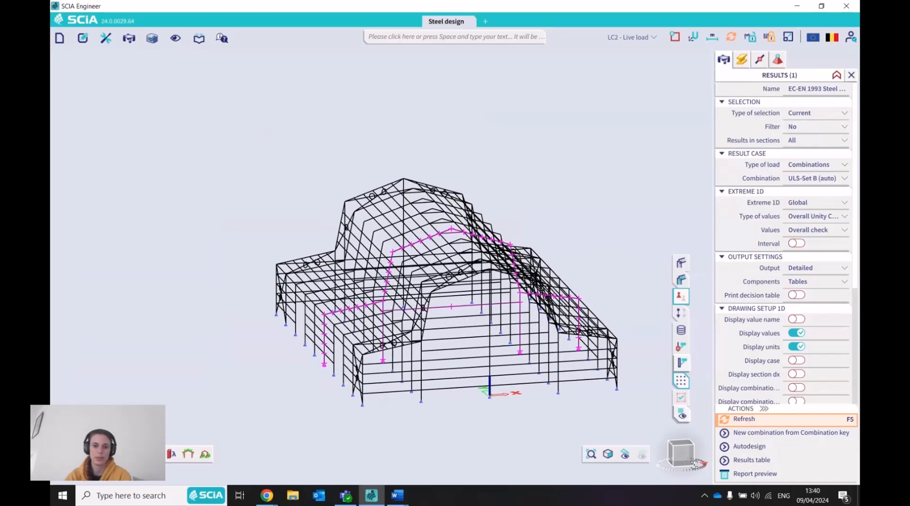
{"action": "key", "text": "Escape"}
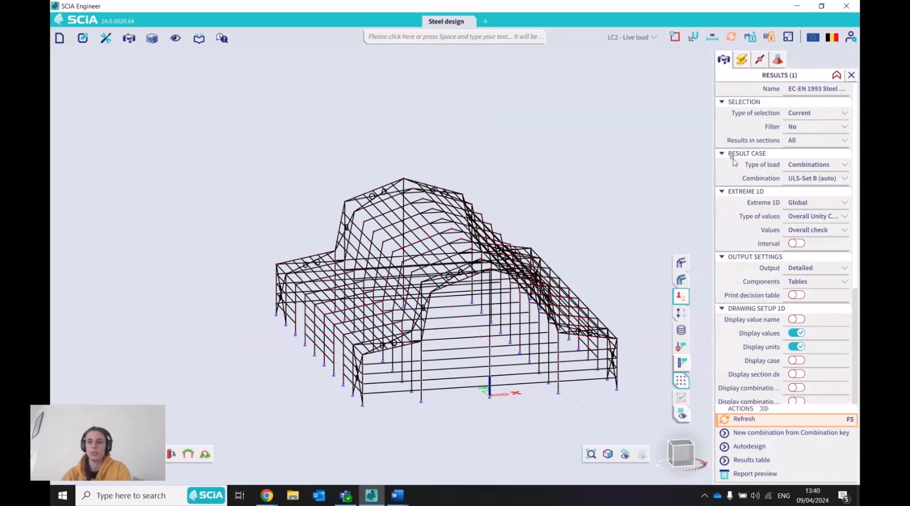
Set the selection type to All and display the ULS overall unity check on all members for ULS-Set B.
{"action": "left_click", "coordinate": [812, 114]}
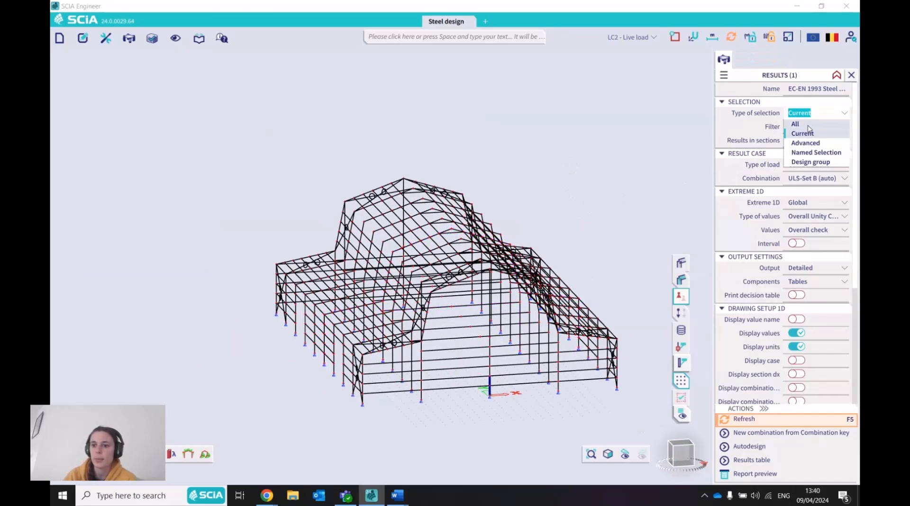
{"action": "left_click", "coordinate": [805, 125]}
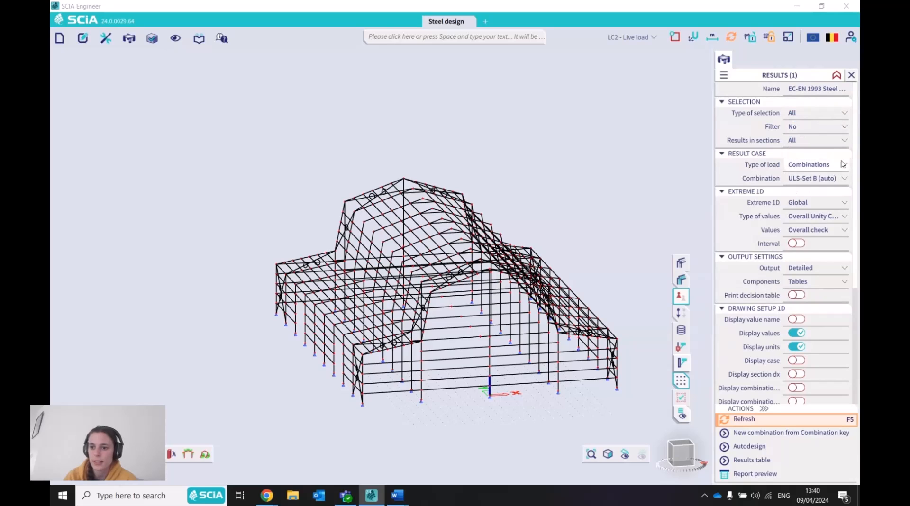
{"action": "left_click", "coordinate": [749, 420]}
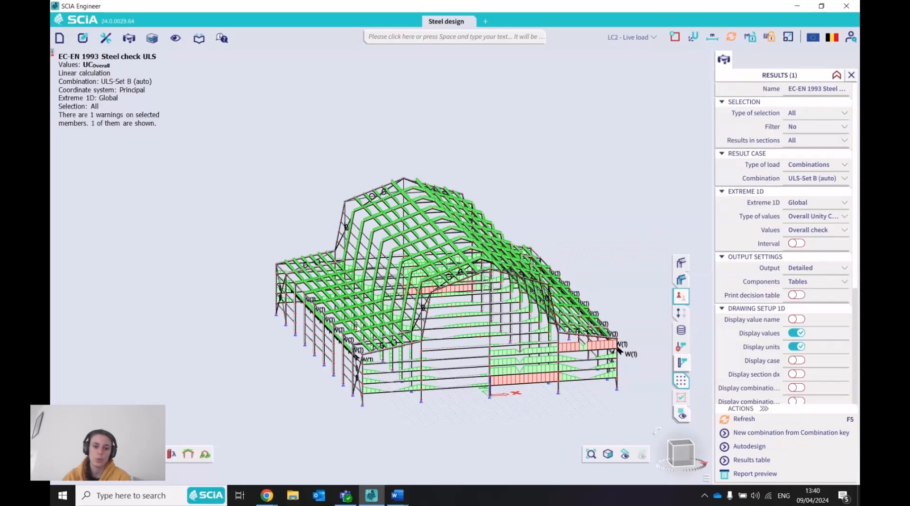
{"action": "scroll", "coordinate": [479, 392], "scroll_direction": "up", "scroll_amount": 3}
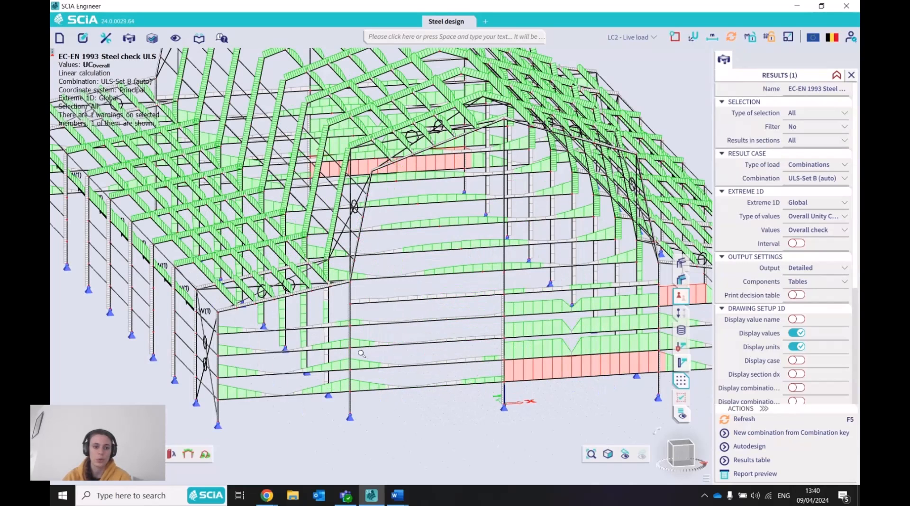
{"action": "scroll", "coordinate": [361, 354], "scroll_direction": "down", "scroll_amount": 3}
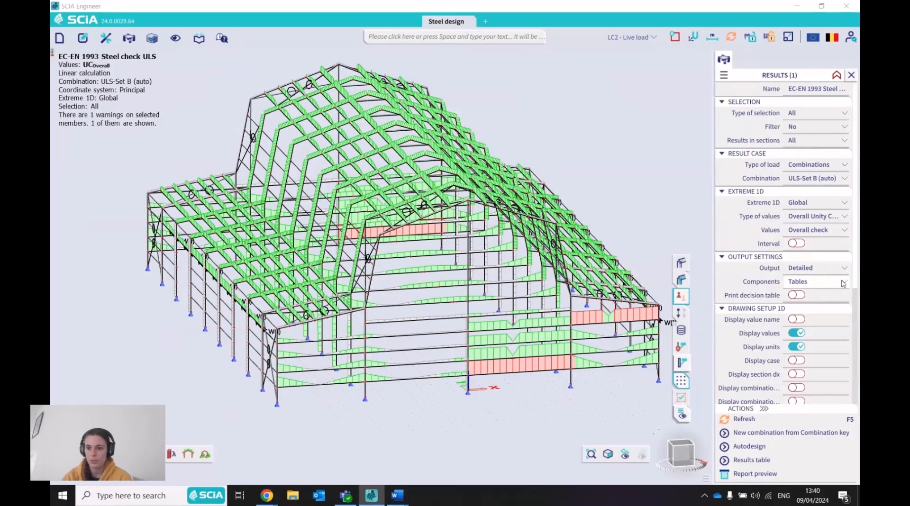
Set the detailed output components to tables and formulas and open the ULS steel check report preview.
{"action": "left_click", "coordinate": [843, 283]}
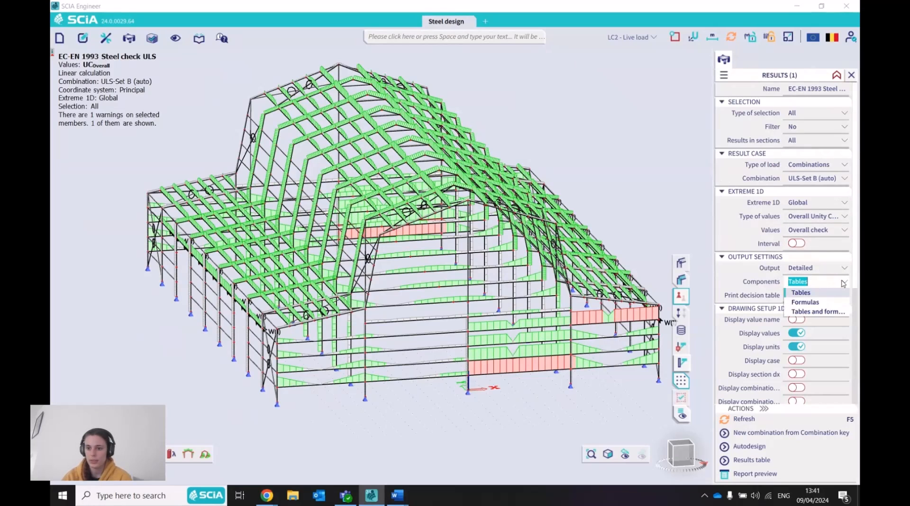
{"action": "left_click", "coordinate": [813, 312]}
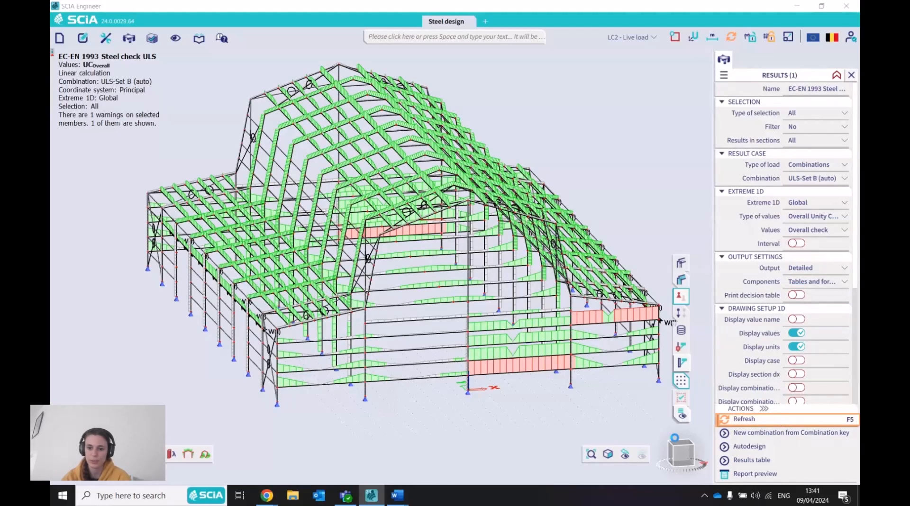
{"action": "left_click", "coordinate": [759, 473]}
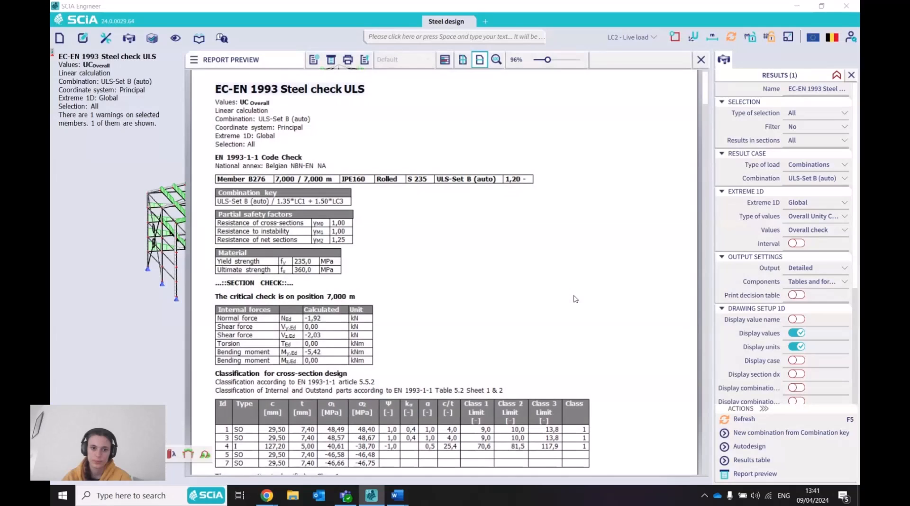
Examine the section check of member B276 in the report, from material and classification through the resistance formulas to the combined check.
{"action": "scroll", "coordinate": [469, 229], "scroll_direction": "down", "scroll_amount": 1}
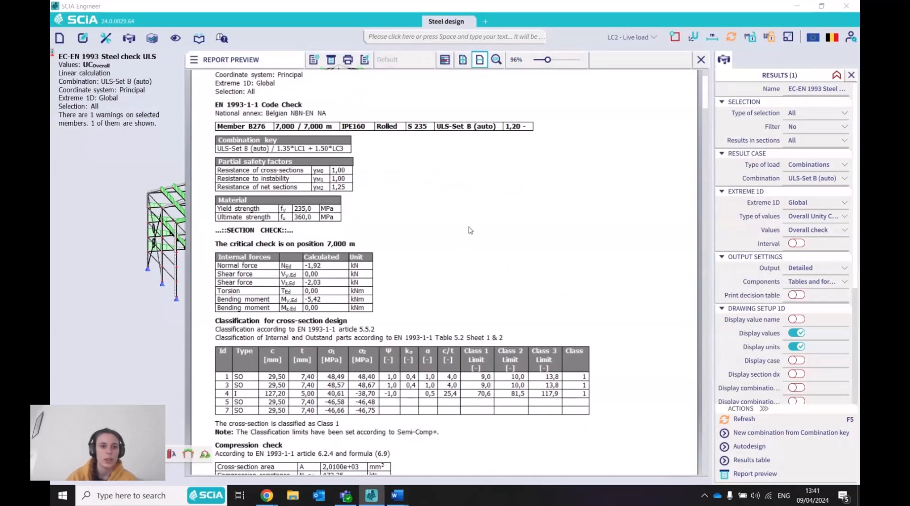
{"action": "scroll", "coordinate": [469, 230], "scroll_direction": "up", "scroll_amount": 2}
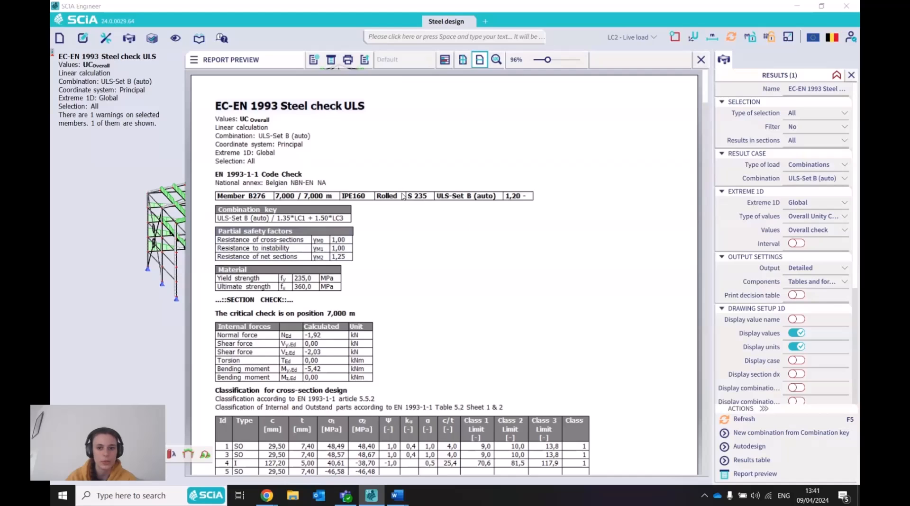
{"action": "scroll", "coordinate": [399, 228], "scroll_direction": "down", "scroll_amount": 2}
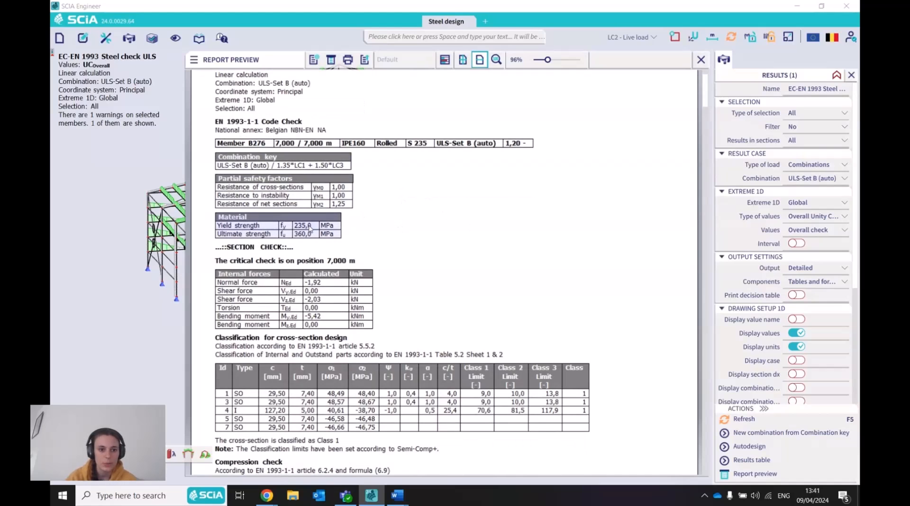
{"action": "scroll", "coordinate": [452, 243], "scroll_direction": "down", "scroll_amount": 4}
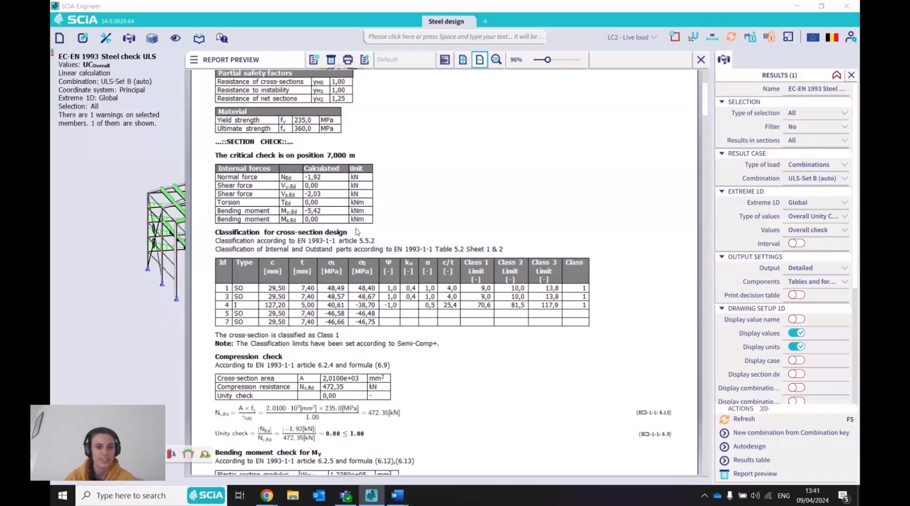
{"action": "scroll", "coordinate": [405, 237], "scroll_direction": "down", "scroll_amount": 4}
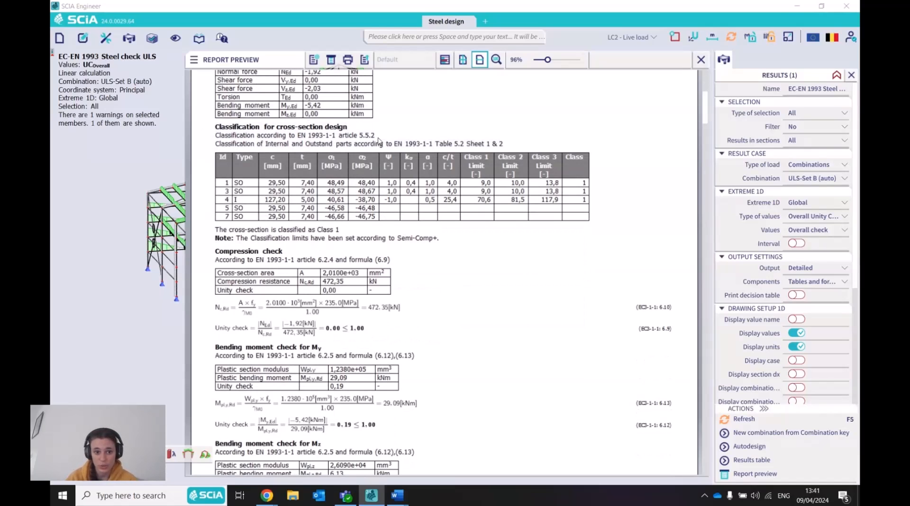
{"action": "scroll", "coordinate": [501, 242], "scroll_direction": "down", "scroll_amount": 2}
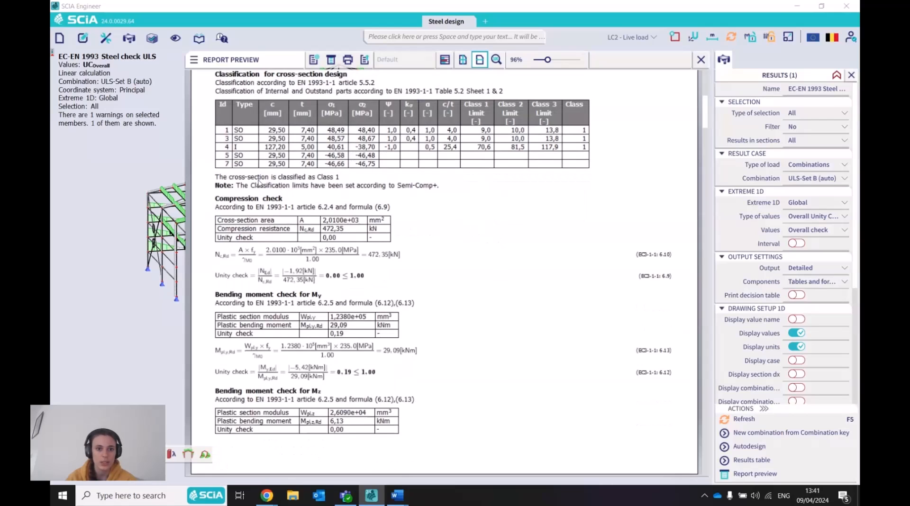
{"action": "scroll", "coordinate": [513, 199], "scroll_direction": "down", "scroll_amount": 2}
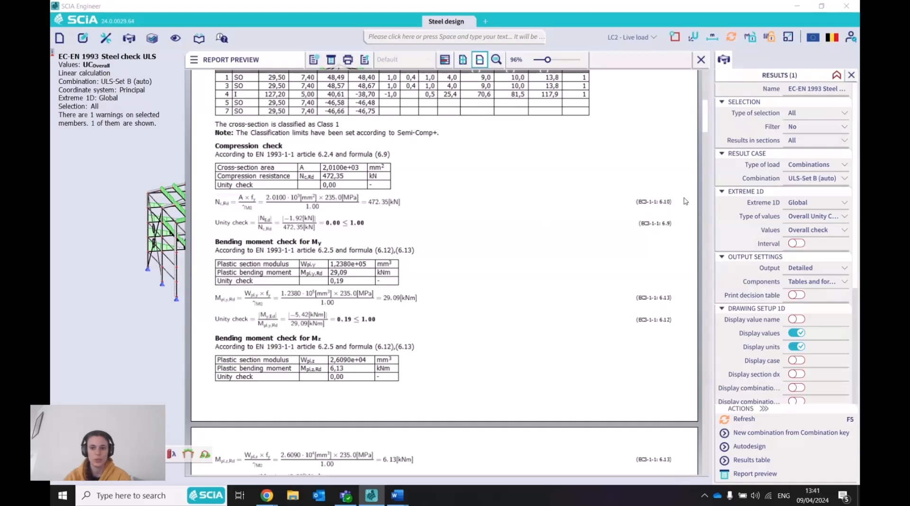
{"action": "scroll", "coordinate": [480, 234], "scroll_direction": "down", "scroll_amount": 12}
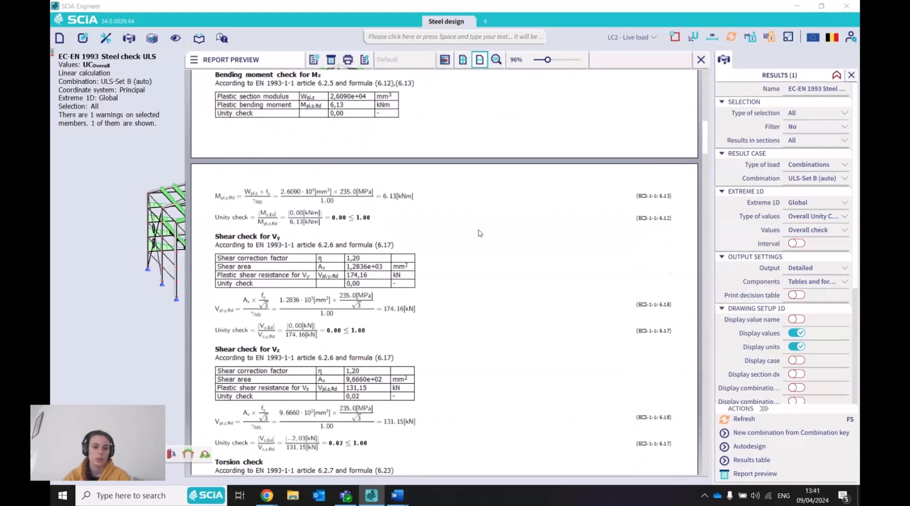
{"action": "scroll", "coordinate": [480, 233], "scroll_direction": "down", "scroll_amount": 1}
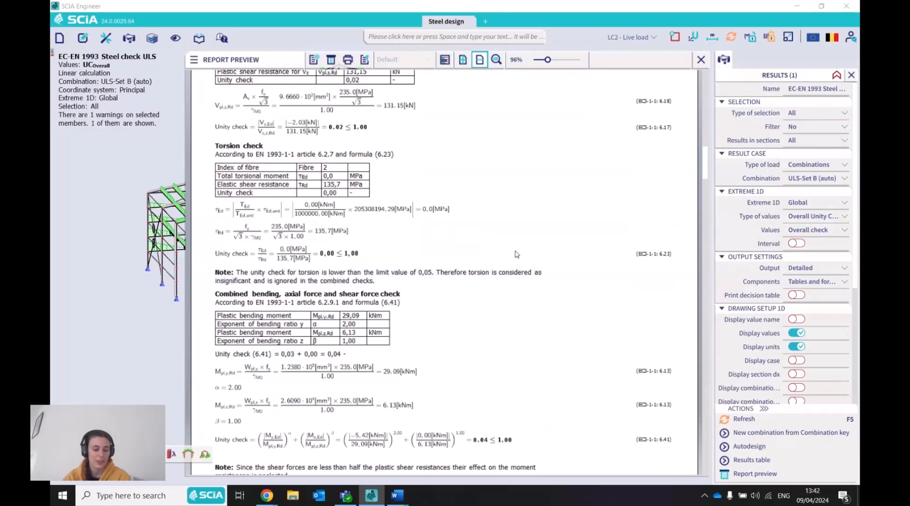
{"action": "scroll", "coordinate": [516, 255], "scroll_direction": "down", "scroll_amount": 4}
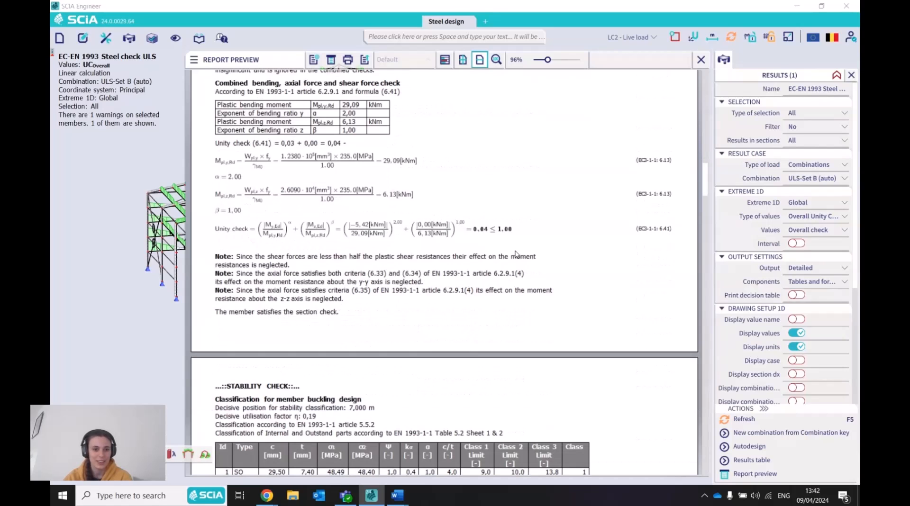
Examine the report's stability check, from buckling classification and flexural buckling through the combined bending and compression formulas, and close the preview.
{"action": "scroll", "coordinate": [516, 255], "scroll_direction": "down", "scroll_amount": 4}
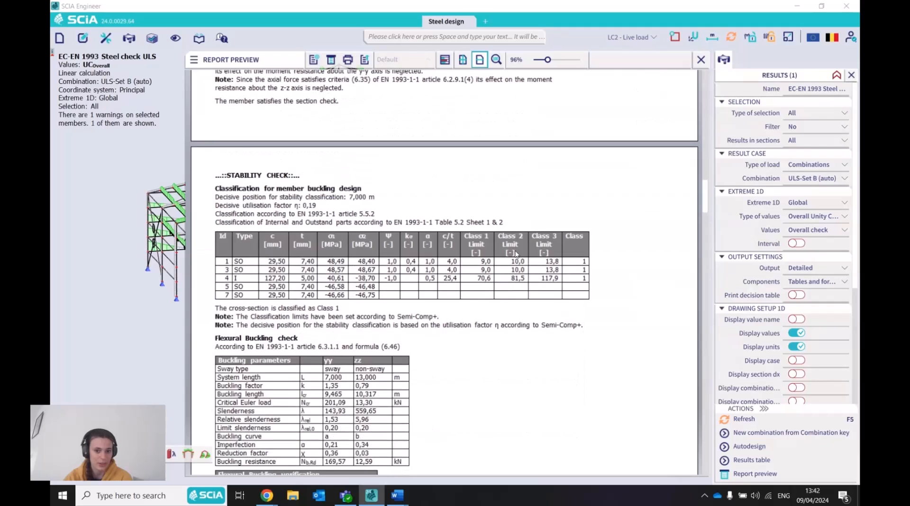
{"action": "scroll", "coordinate": [516, 254], "scroll_direction": "down", "scroll_amount": 3}
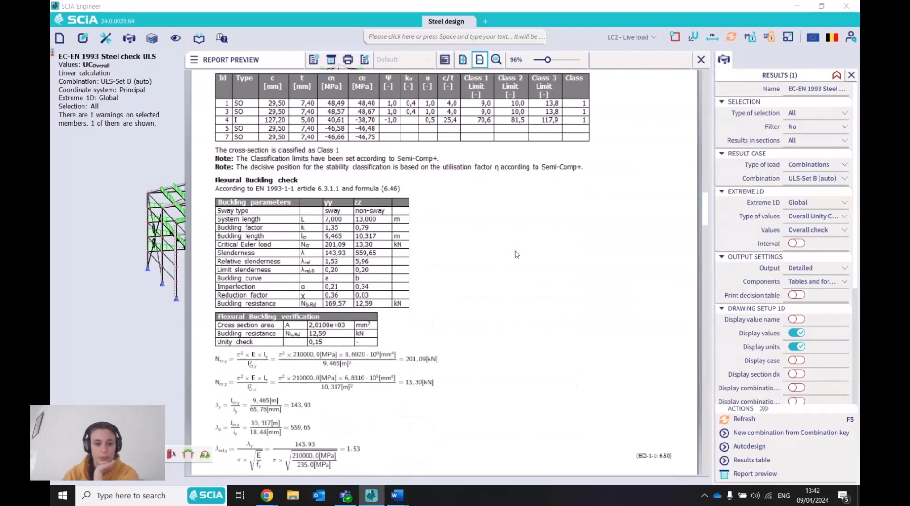
{"action": "scroll", "coordinate": [516, 254], "scroll_direction": "down", "scroll_amount": 12}
{"action": "scroll", "coordinate": [517, 254], "scroll_direction": "down", "scroll_amount": 12}
{"action": "scroll", "coordinate": [516, 254], "scroll_direction": "down", "scroll_amount": 12}
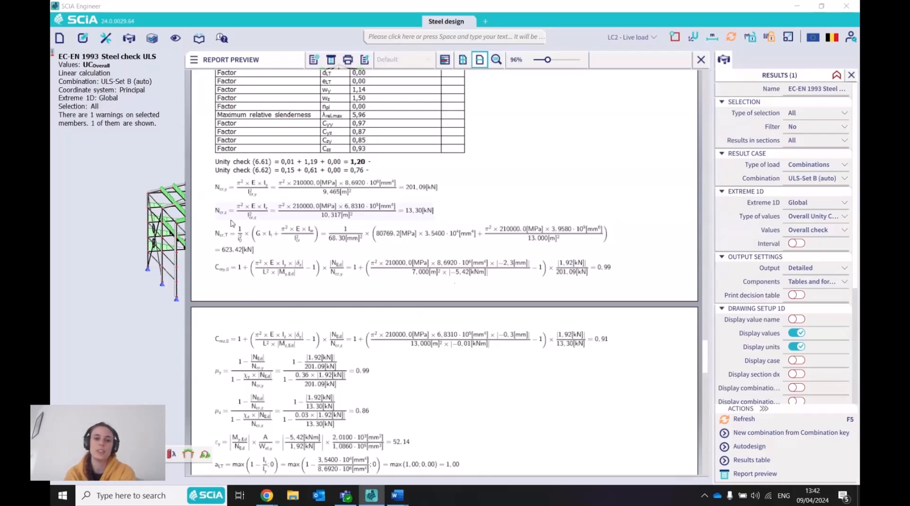
{"action": "scroll", "coordinate": [662, 298], "scroll_direction": "down", "scroll_amount": 3}
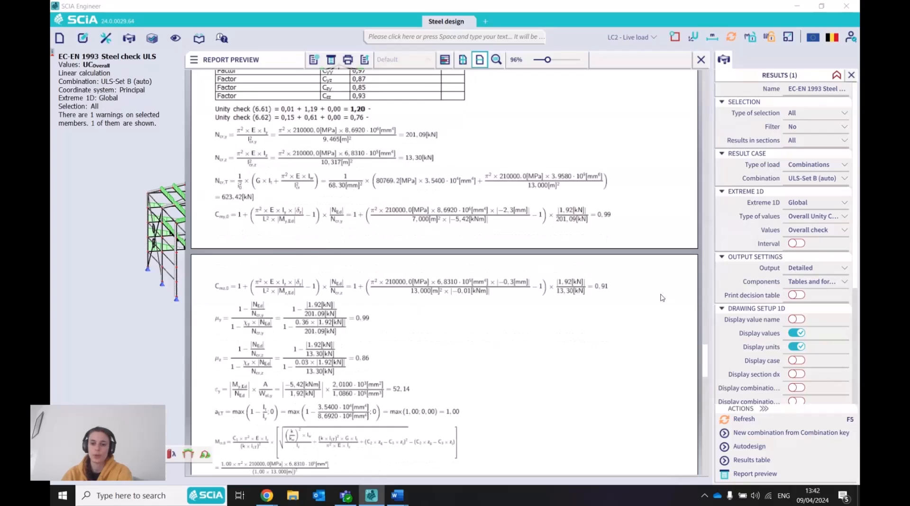
{"action": "scroll", "coordinate": [661, 298], "scroll_direction": "down", "scroll_amount": 2}
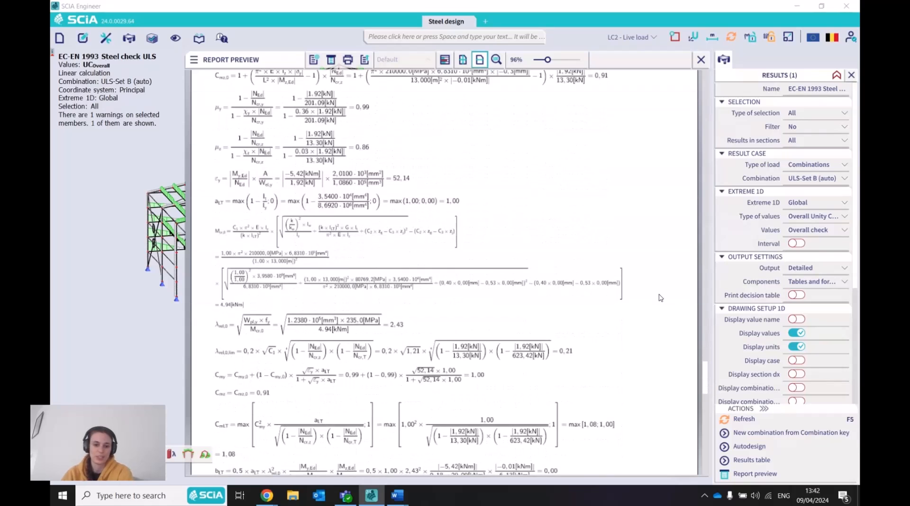
{"action": "left_click", "coordinate": [702, 60]}
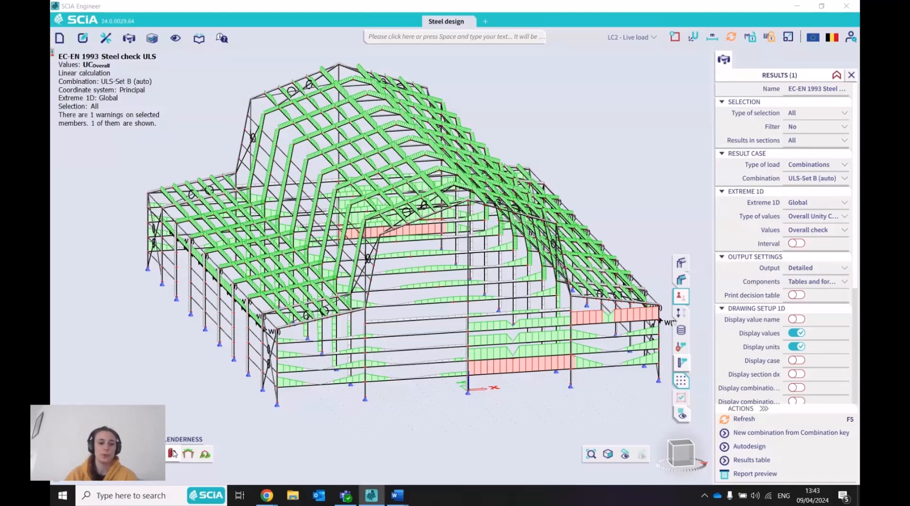
Display the ky buckling factors from the steel slenderness results for the central front column B13.
{"action": "left_click", "coordinate": [171, 454]}
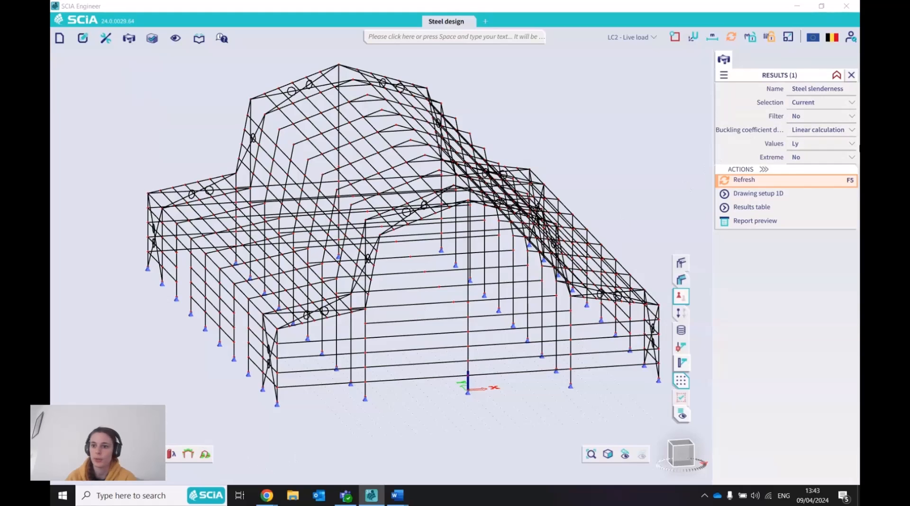
{"action": "left_click", "coordinate": [852, 144]}
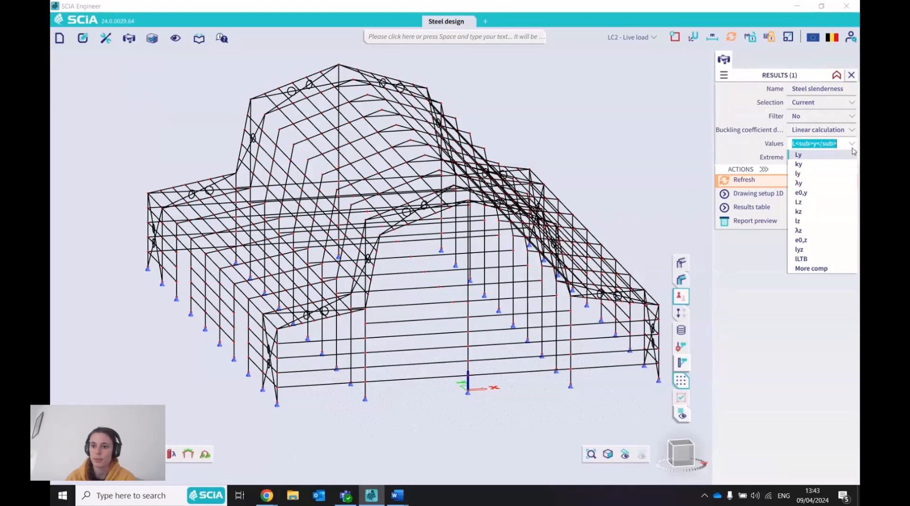
{"action": "left_click", "coordinate": [811, 167]}
{"action": "left_click", "coordinate": [766, 180]}
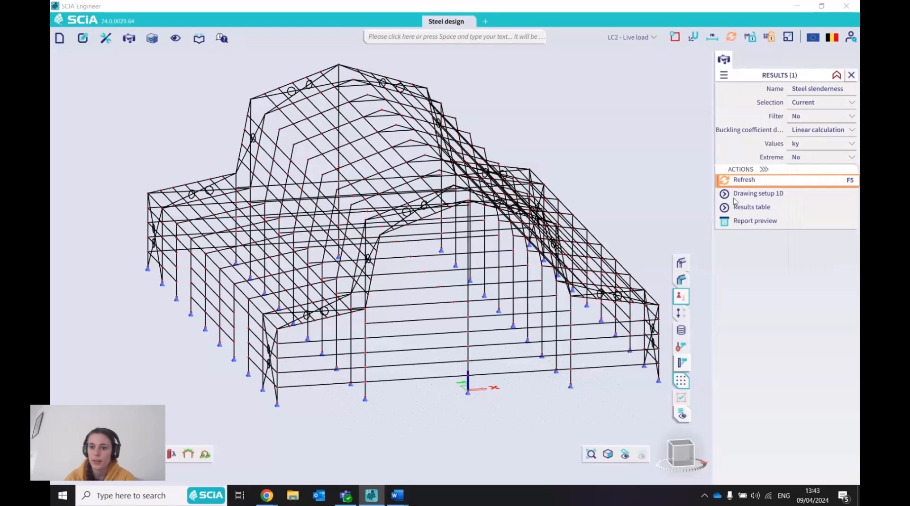
{"action": "left_click", "coordinate": [474, 288]}
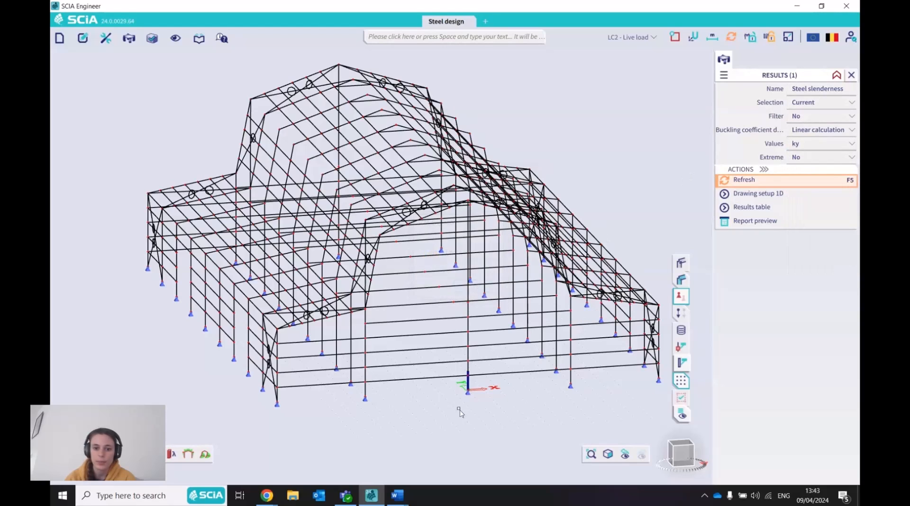
{"action": "left_click", "coordinate": [468, 343]}
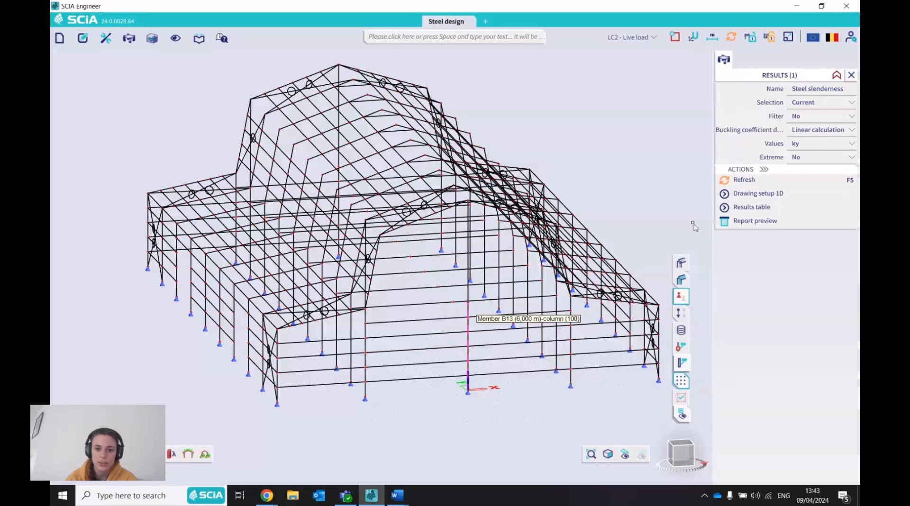
{"action": "left_click", "coordinate": [792, 181]}
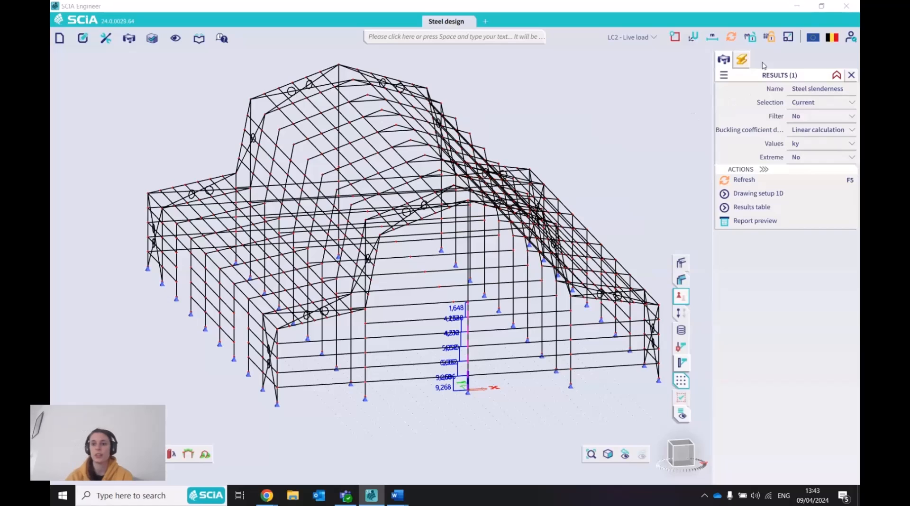
Open new system length and buckling settings for column B13 and set the ky factor definition to Factor.
{"action": "left_click", "coordinate": [746, 58]}
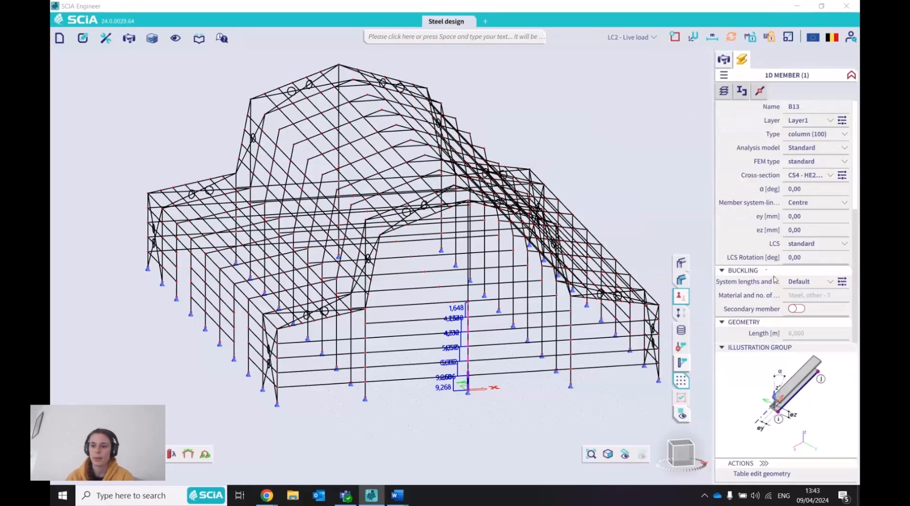
{"action": "left_click", "coordinate": [839, 284]}
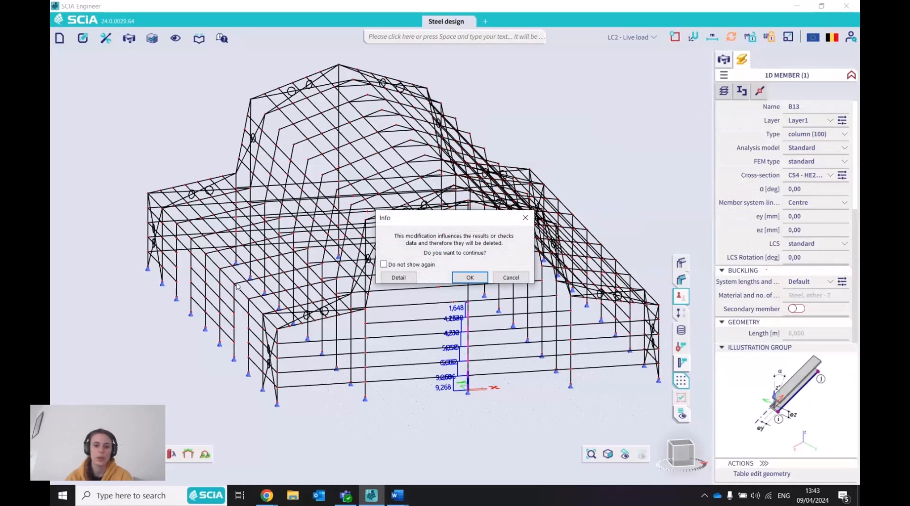
{"action": "left_click", "coordinate": [470, 278]}
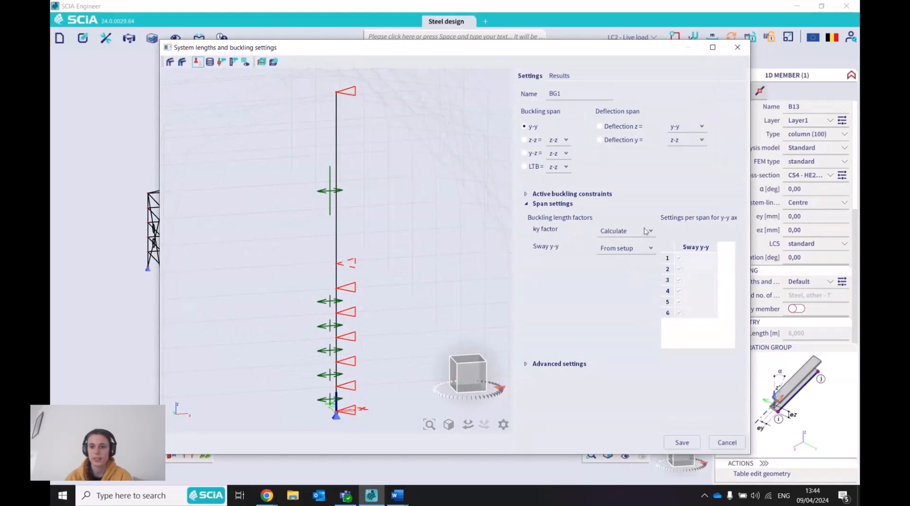
{"action": "left_click", "coordinate": [642, 232]}
{"action": "left_click", "coordinate": [620, 254]}
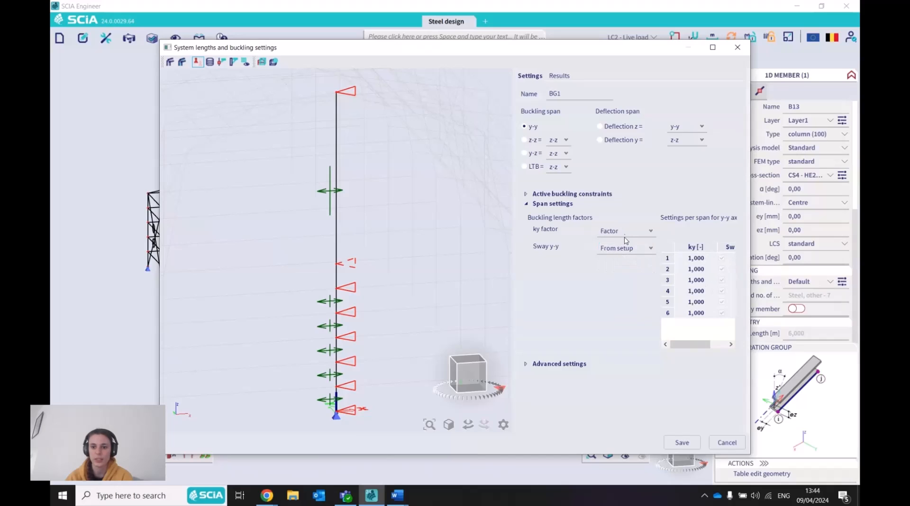
{"action": "left_click", "coordinate": [638, 232]}
{"action": "left_click", "coordinate": [625, 255]}
{"action": "left_click_drag", "start_coordinate": [695, 346], "coordinate": [677, 345]}
{"action": "double_click", "coordinate": [696, 258]}
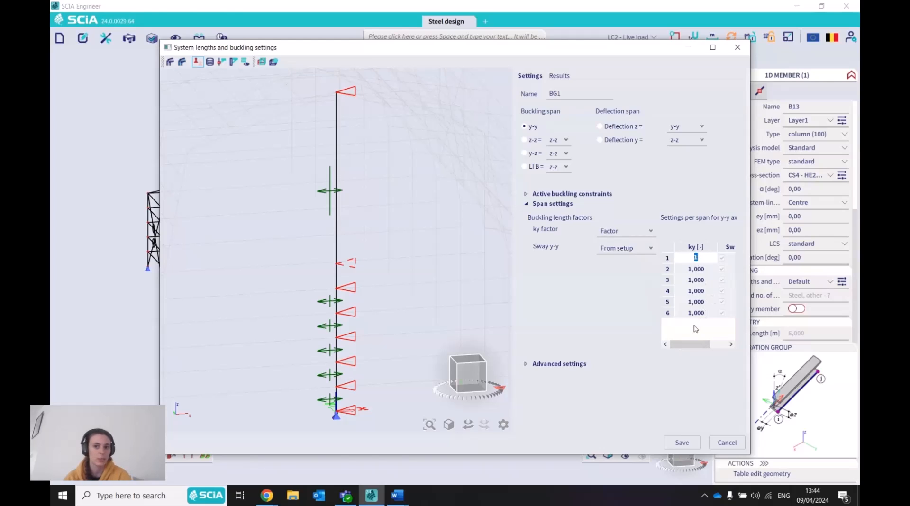
Name the buckling settings "Principal columns" and save them.
{"action": "left_click", "coordinate": [574, 97]}
{"action": "left_click_drag", "start_coordinate": [574, 97], "coordinate": [540, 103]}
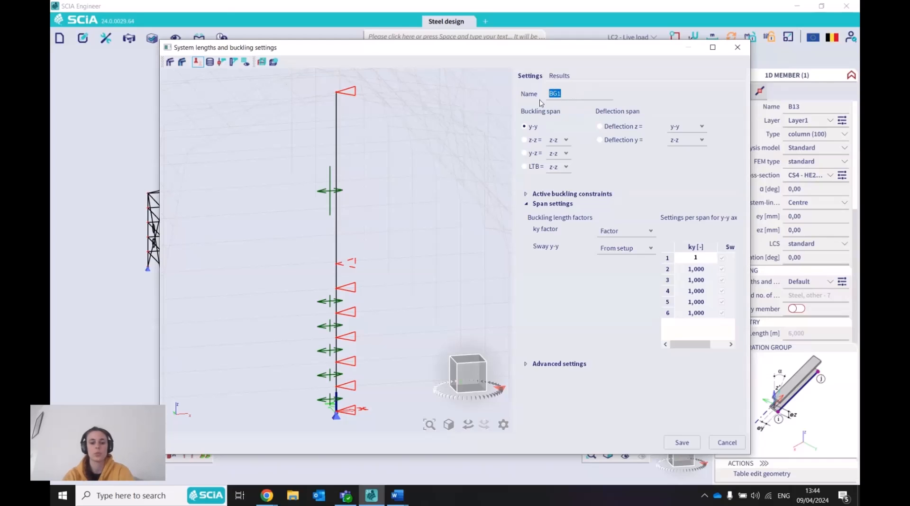
{"action": "type", "text": "Principal "}
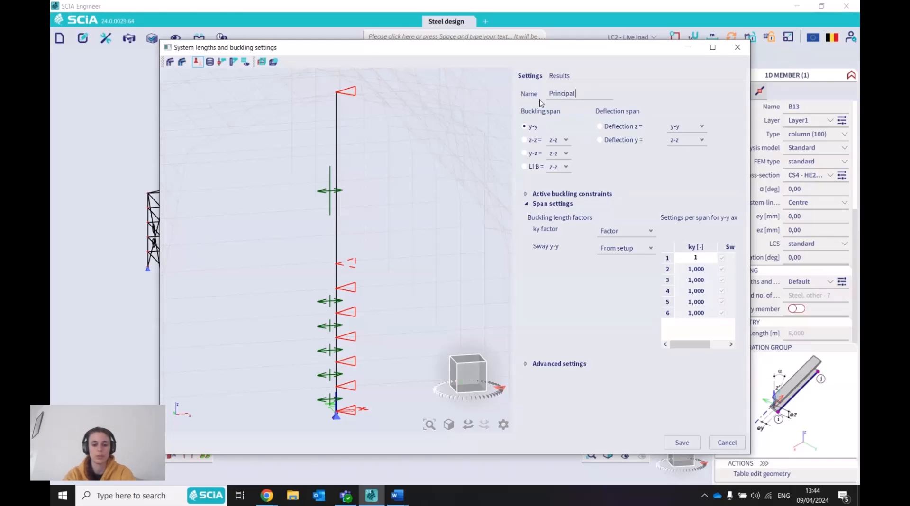
{"action": "type", "text": "columns"}
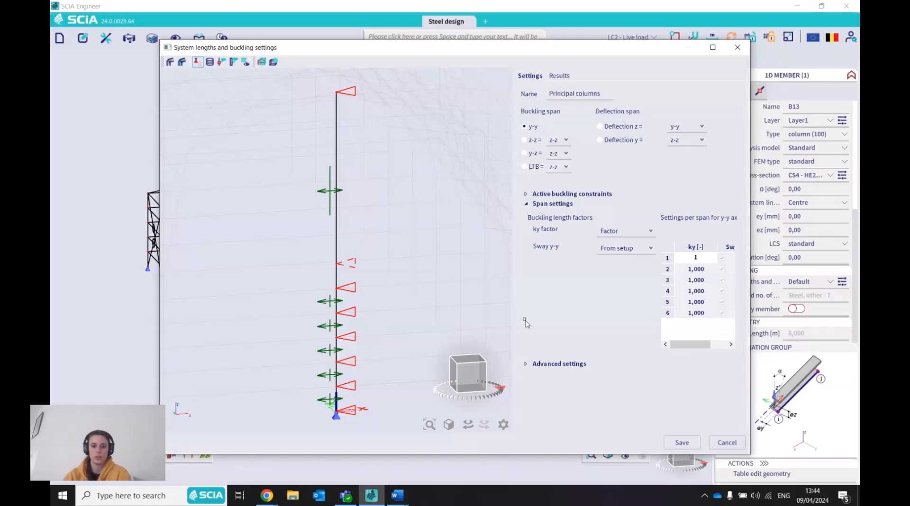
{"action": "left_click", "coordinate": [681, 443]}
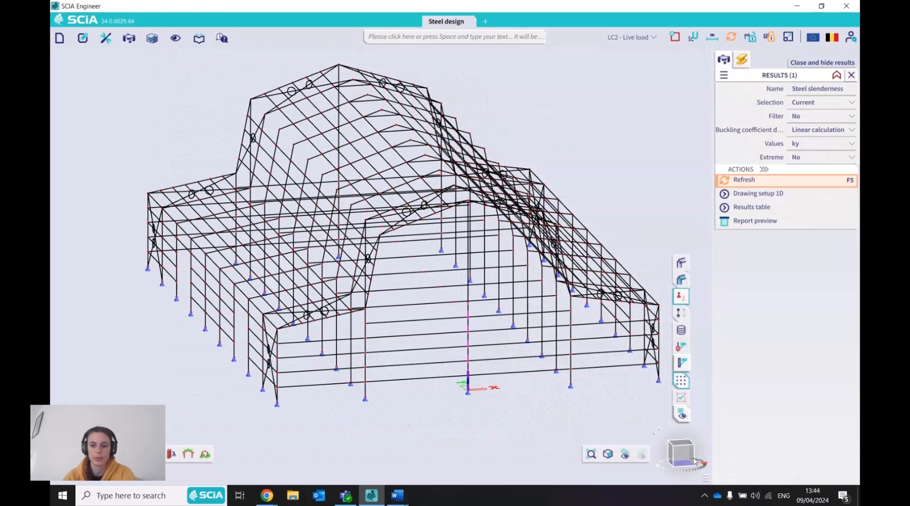
Select the central column of the rear gable and open its choice of system lengths and buckling settings.
{"action": "left_click", "coordinate": [676, 450]}
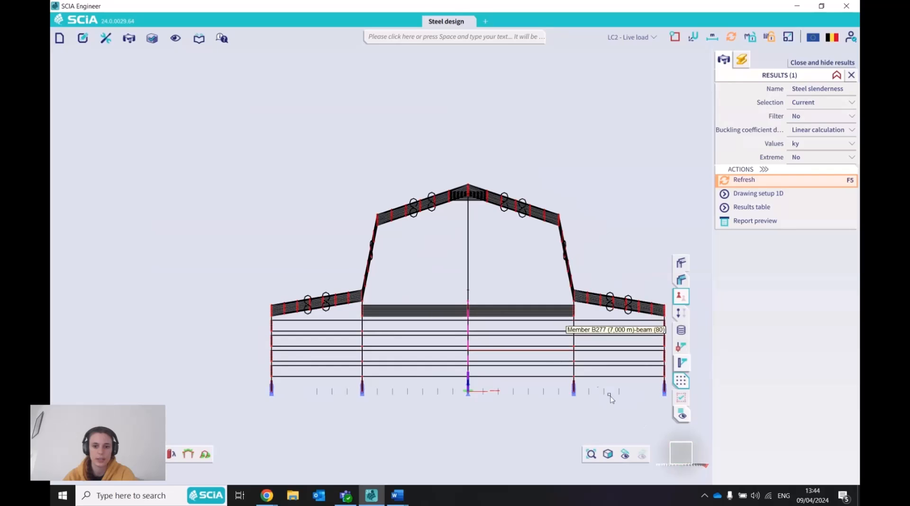
{"action": "left_click", "coordinate": [678, 455]}
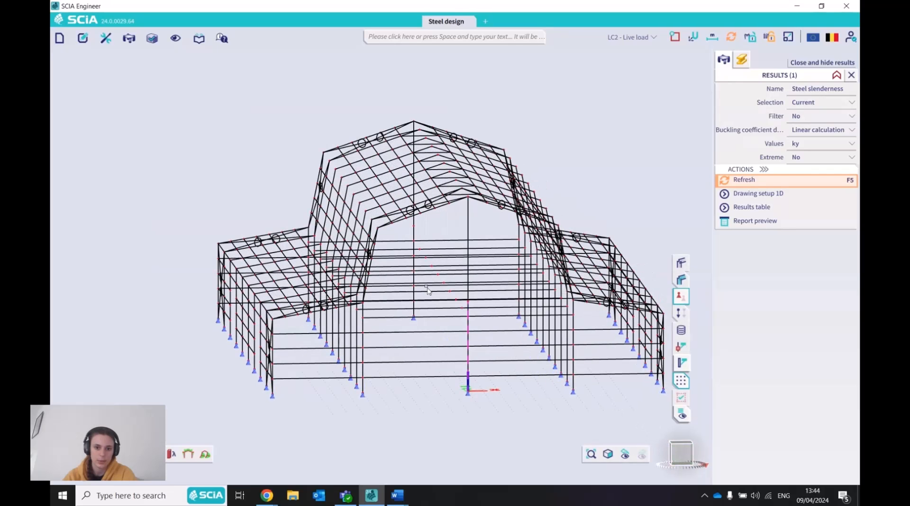
{"action": "left_click", "coordinate": [416, 247]}
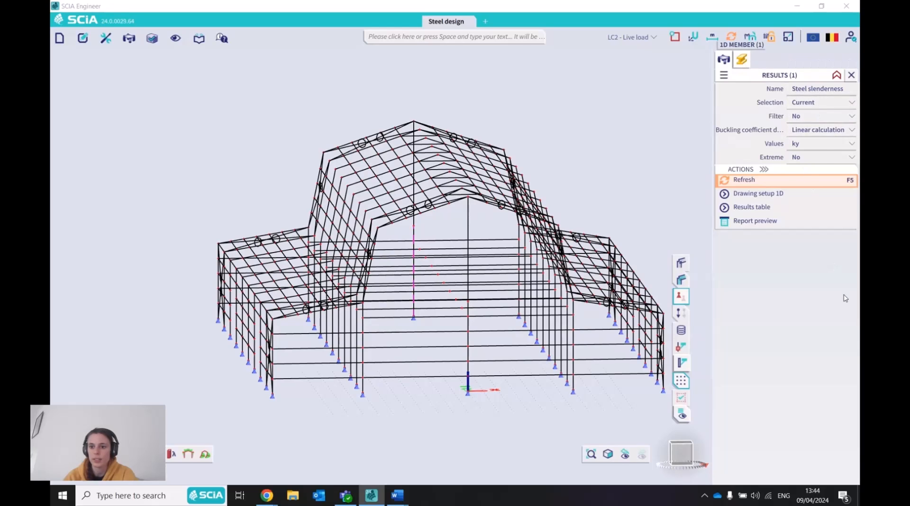
{"action": "left_click", "coordinate": [827, 281]}
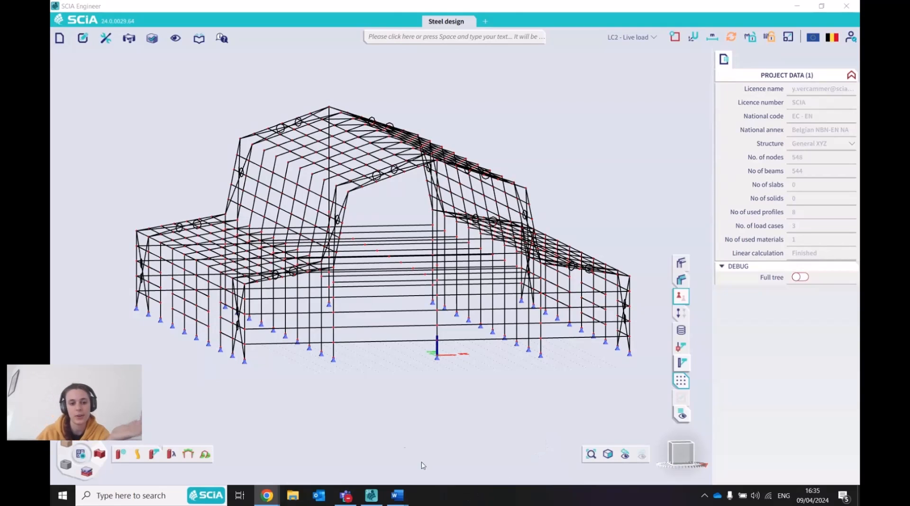
Open the steel setup and examine the member check settings, from Semi-Comp+ classification through buckling ratios and lateral torsional buckling to general settings.
{"action": "left_click", "coordinate": [122, 454]}
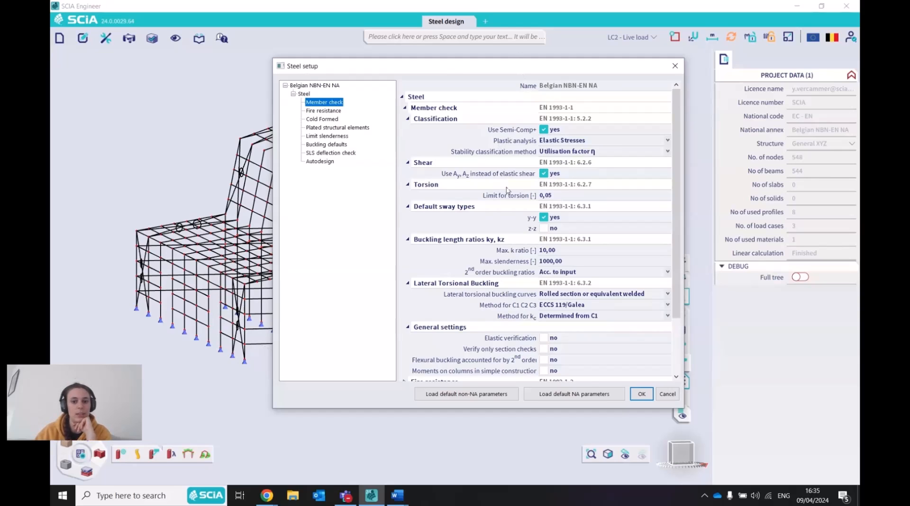
{"action": "scroll", "coordinate": [504, 182], "scroll_direction": "down", "scroll_amount": 2}
{"action": "scroll", "coordinate": [509, 194], "scroll_direction": "up", "scroll_amount": 1}
{"action": "scroll", "coordinate": [509, 193], "scroll_direction": "up", "scroll_amount": 1}
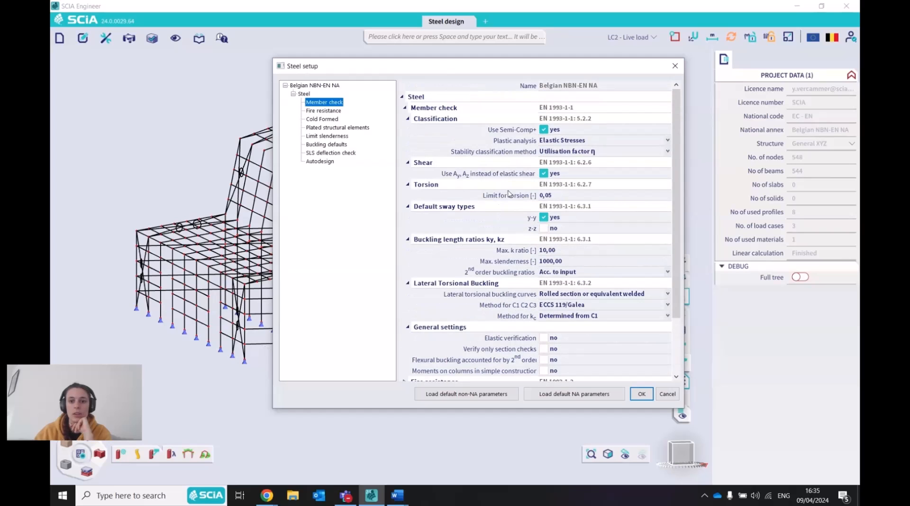
{"action": "left_click", "coordinate": [507, 130]}
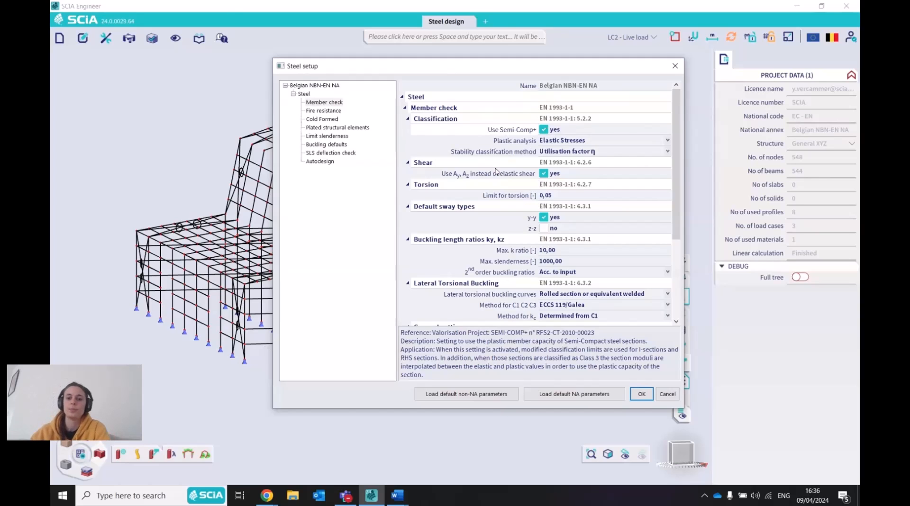
{"action": "scroll", "coordinate": [502, 185], "scroll_direction": "down", "scroll_amount": 2}
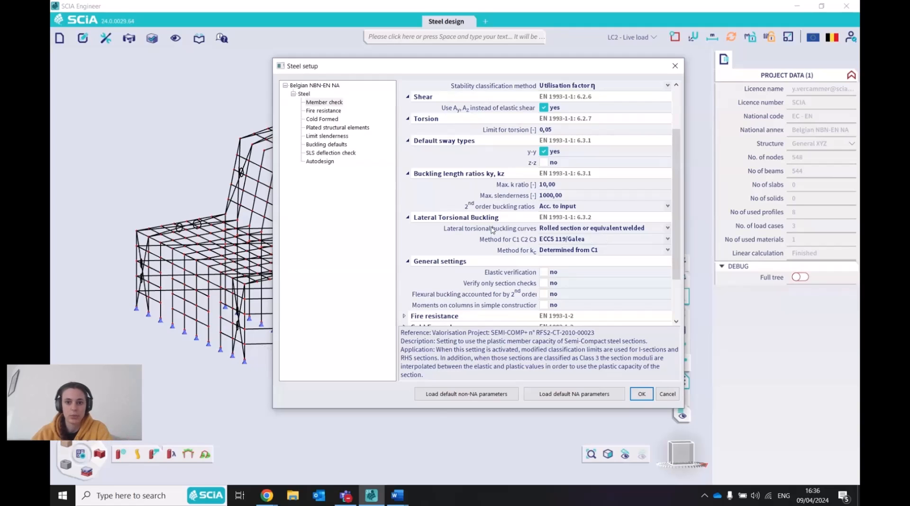
{"action": "scroll", "coordinate": [493, 230], "scroll_direction": "up", "scroll_amount": 1}
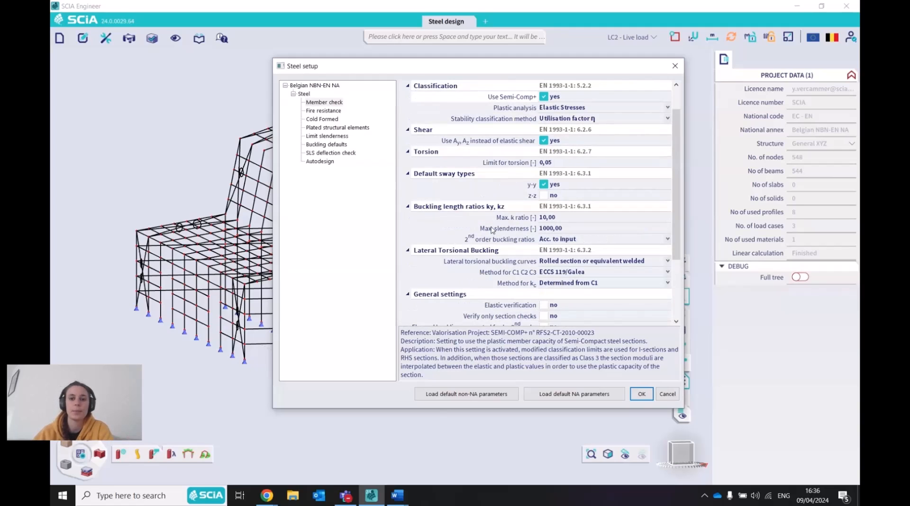
{"action": "scroll", "coordinate": [492, 230], "scroll_direction": "down", "scroll_amount": 2}
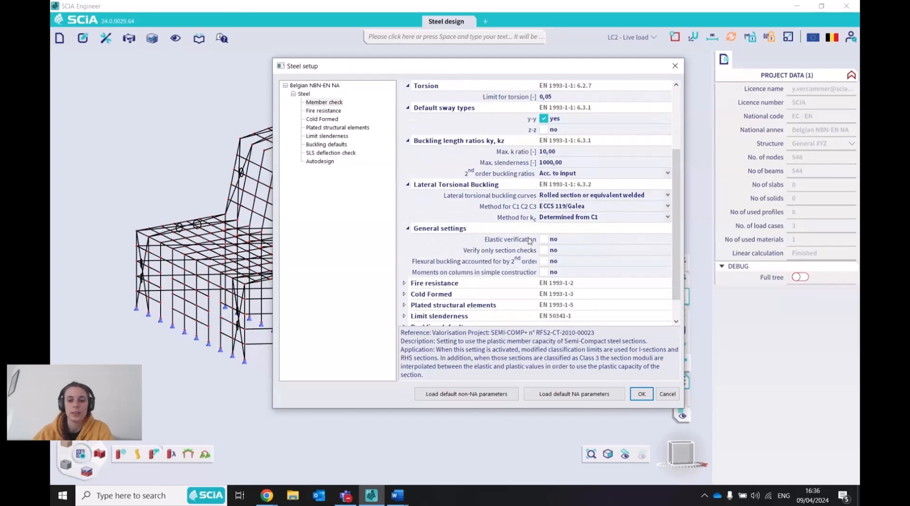
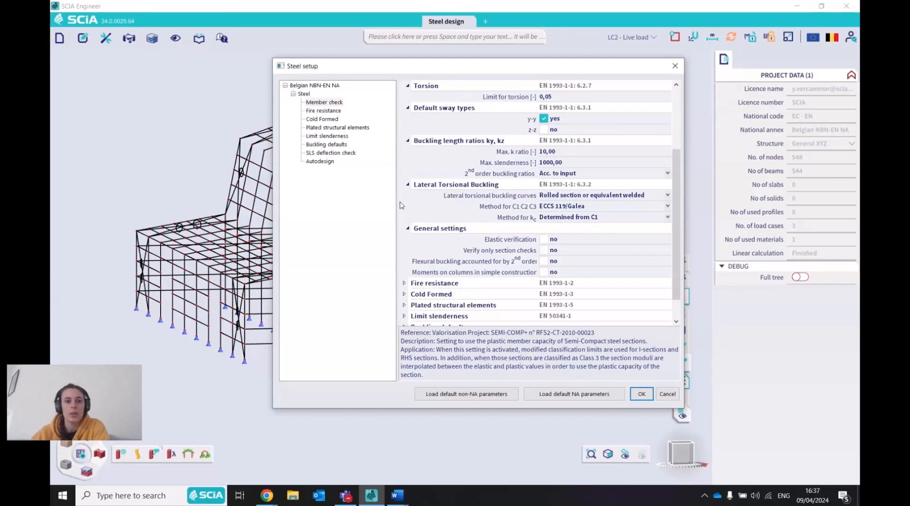
Examine the fire resistance and SLS deflection check settings in the steel setup, including the camber definition options, and close the setup.
{"action": "left_click", "coordinate": [331, 112]}
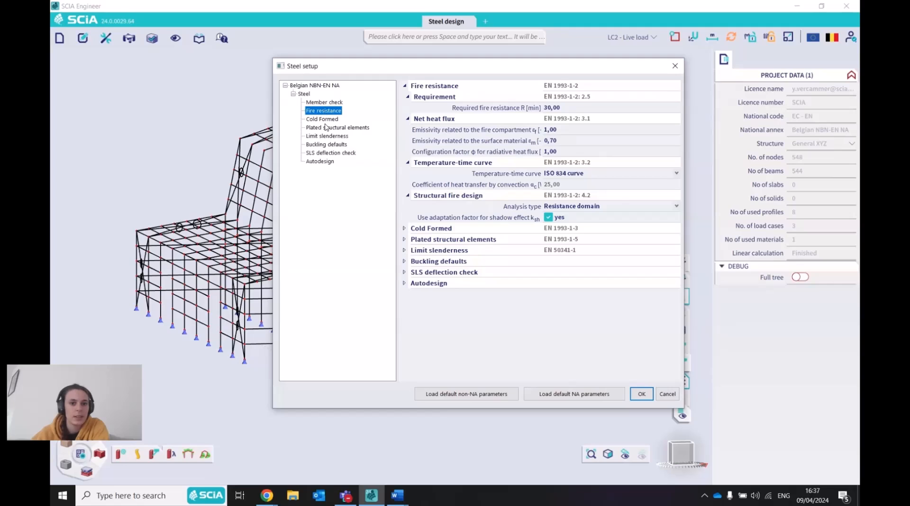
{"action": "left_click", "coordinate": [330, 153]}
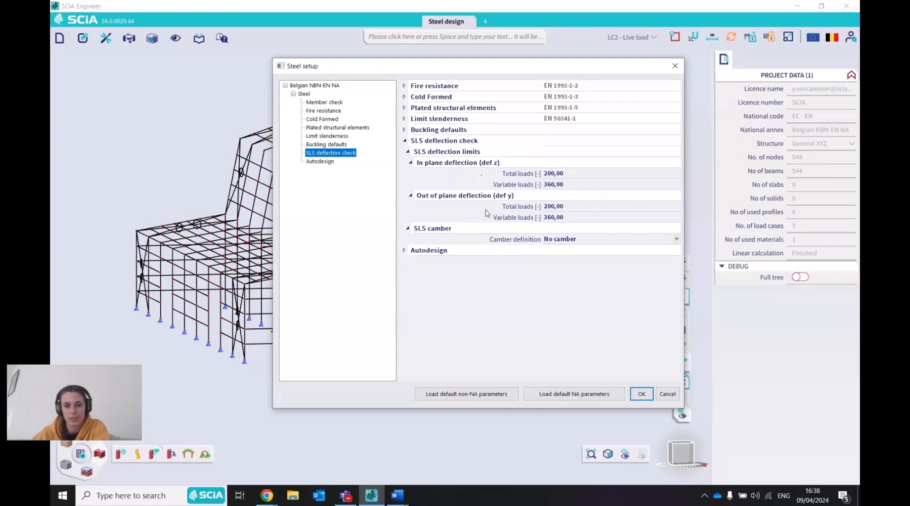
{"action": "left_click", "coordinate": [605, 240]}
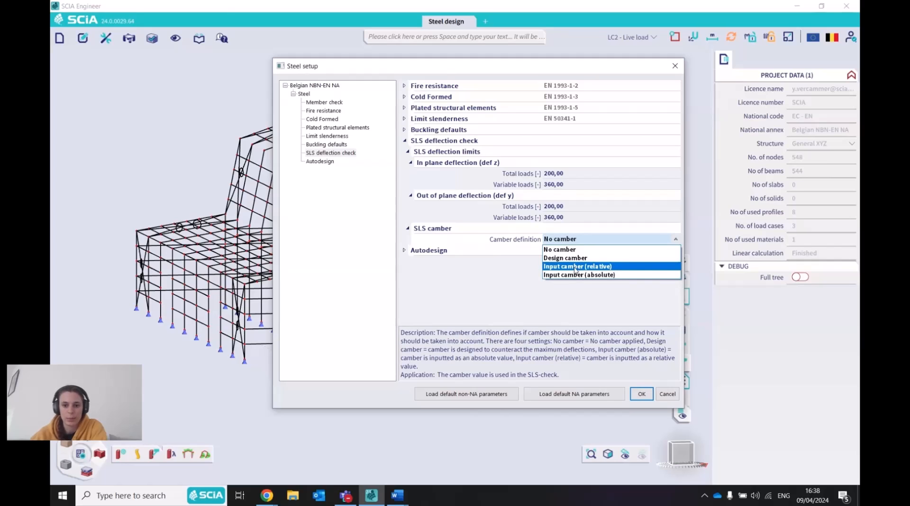
{"action": "left_click", "coordinate": [461, 273]}
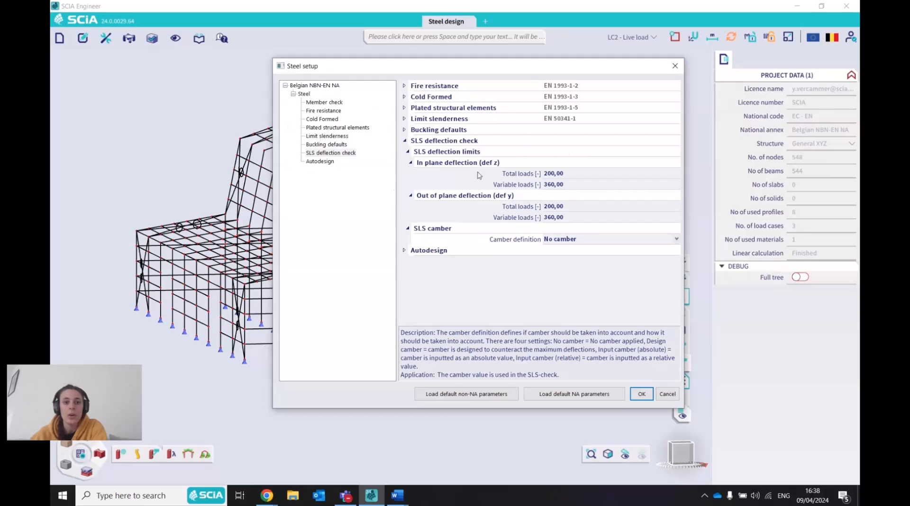
{"action": "left_click", "coordinate": [674, 67]}
Open new steel member data, examine its verification settings and section classification options, and close it without assigning it.
{"action": "mouse_move", "coordinate": [148, 458]}
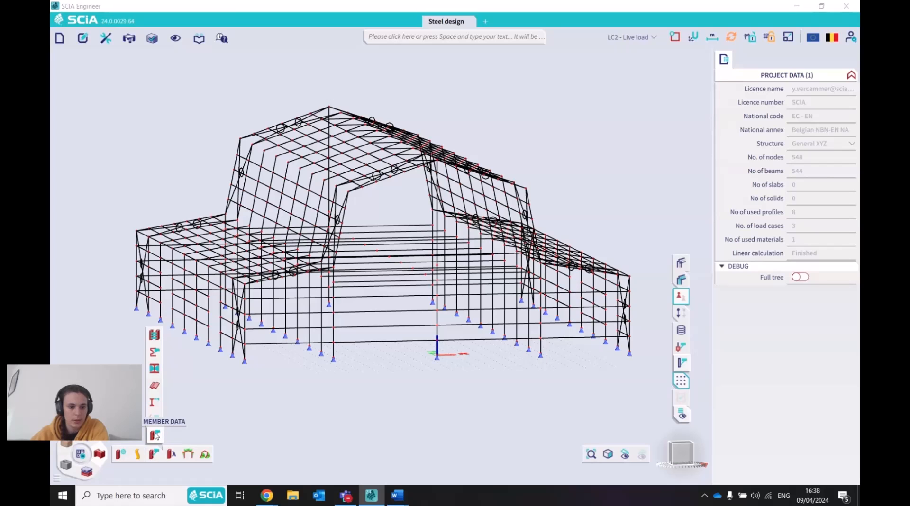
{"action": "left_click", "coordinate": [155, 435]}
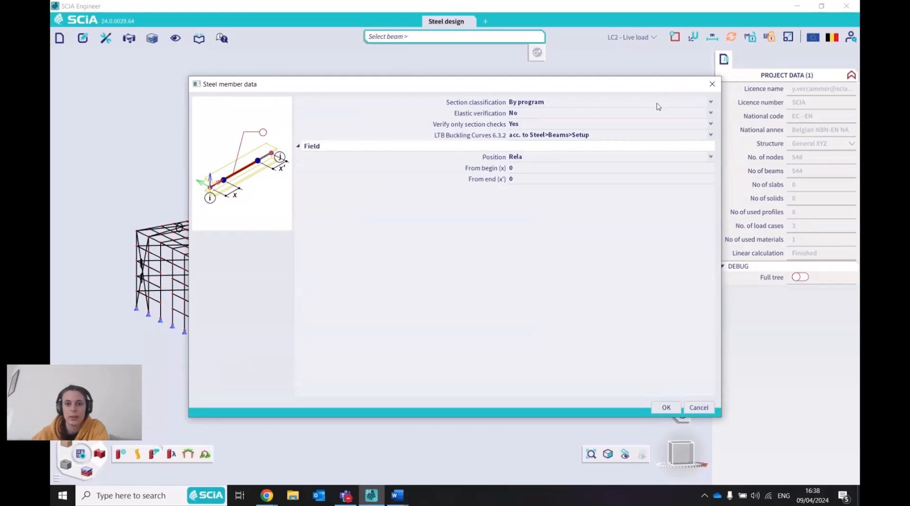
{"action": "left_click", "coordinate": [500, 116]}
{"action": "left_click", "coordinate": [481, 127]}
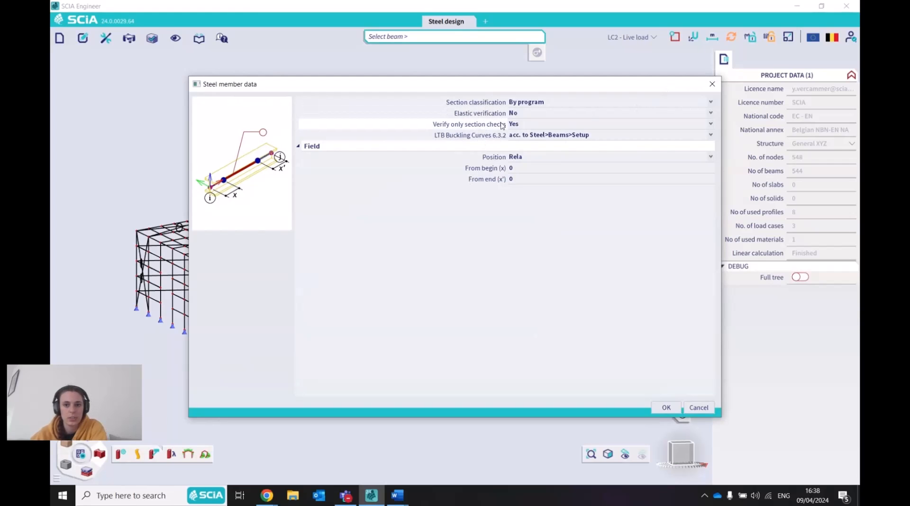
{"action": "left_click", "coordinate": [498, 102]}
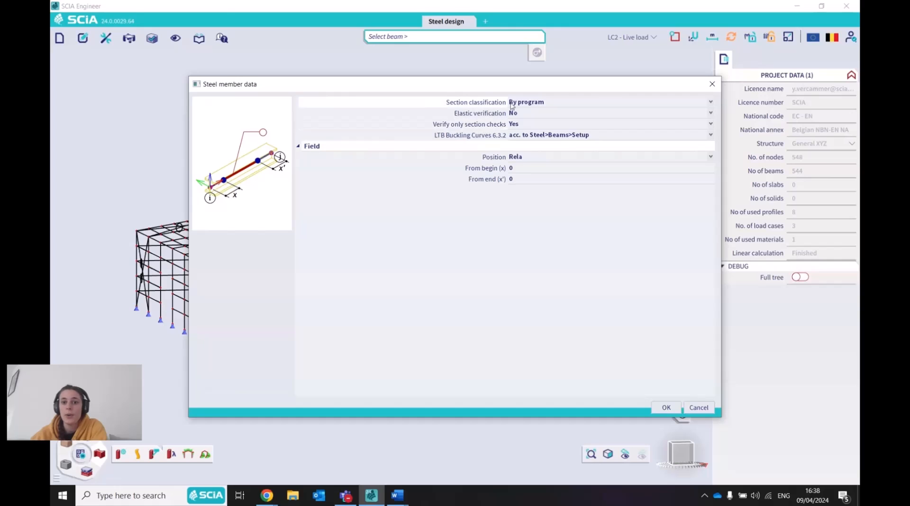
{"action": "left_click", "coordinate": [711, 102]}
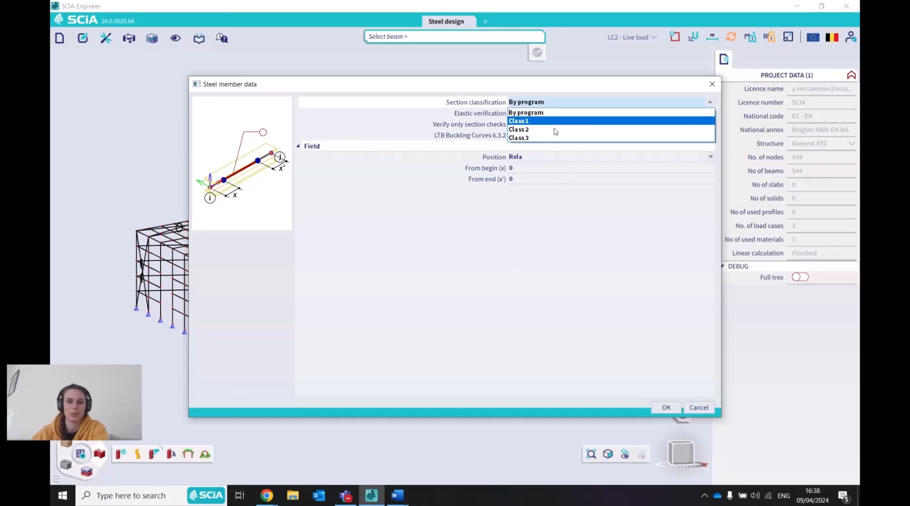
{"action": "left_click", "coordinate": [578, 208]}
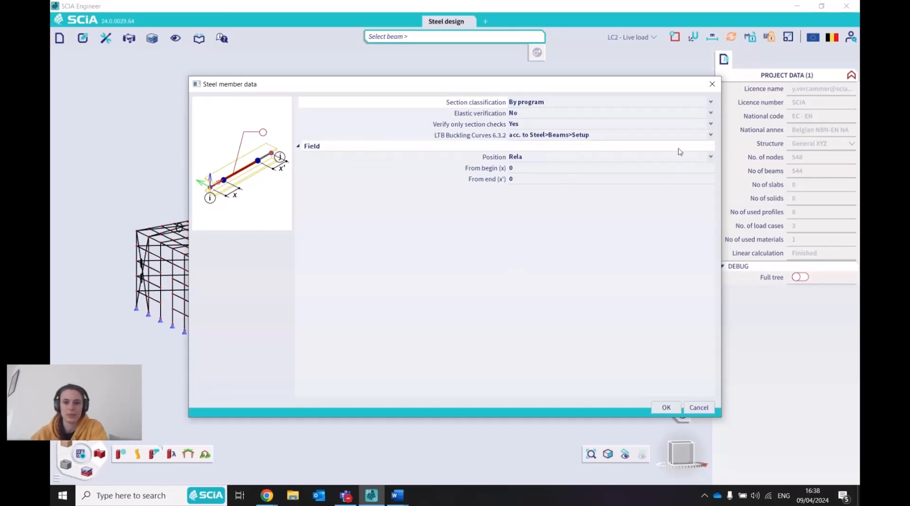
{"action": "left_click", "coordinate": [713, 84]}
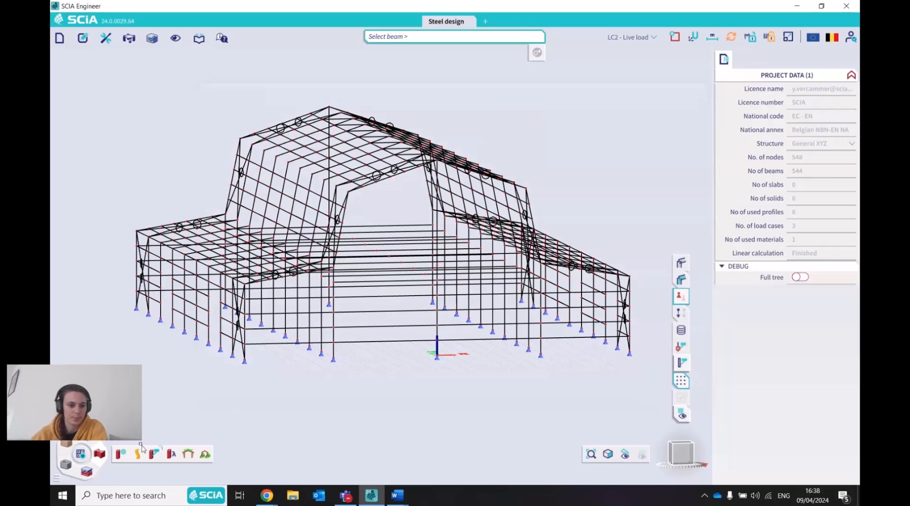
{"action": "left_click", "coordinate": [154, 455]}
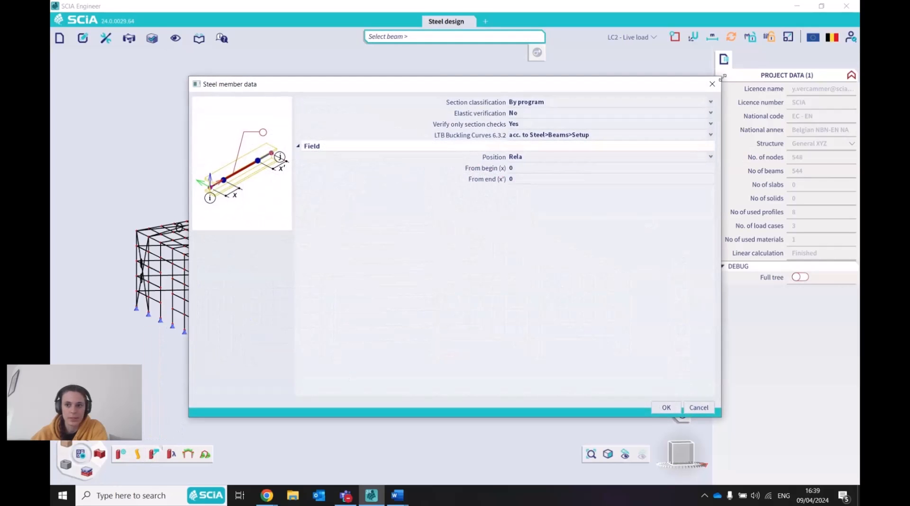
{"action": "left_click", "coordinate": [717, 86]}
{"action": "mouse_move", "coordinate": [156, 457]}
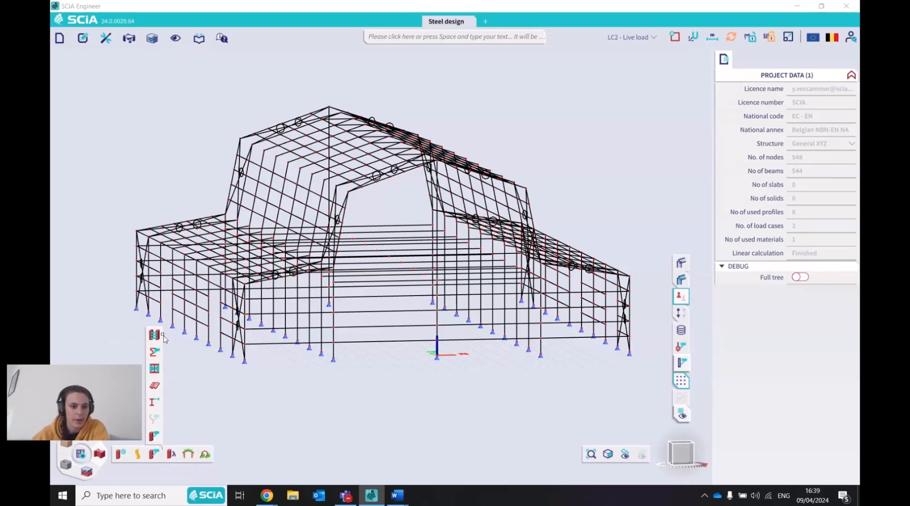
{"action": "left_click", "coordinate": [156, 351]}
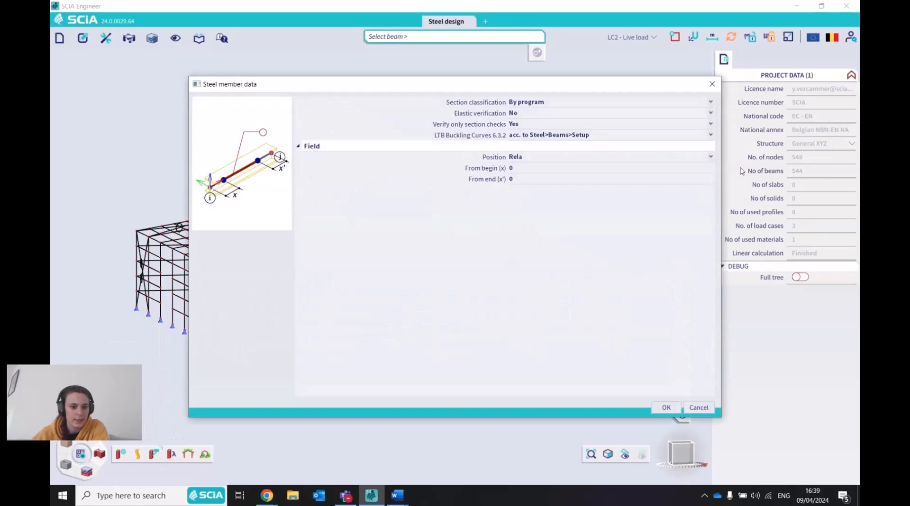
{"action": "left_click", "coordinate": [712, 85]}
{"action": "left_click", "coordinate": [163, 454]}
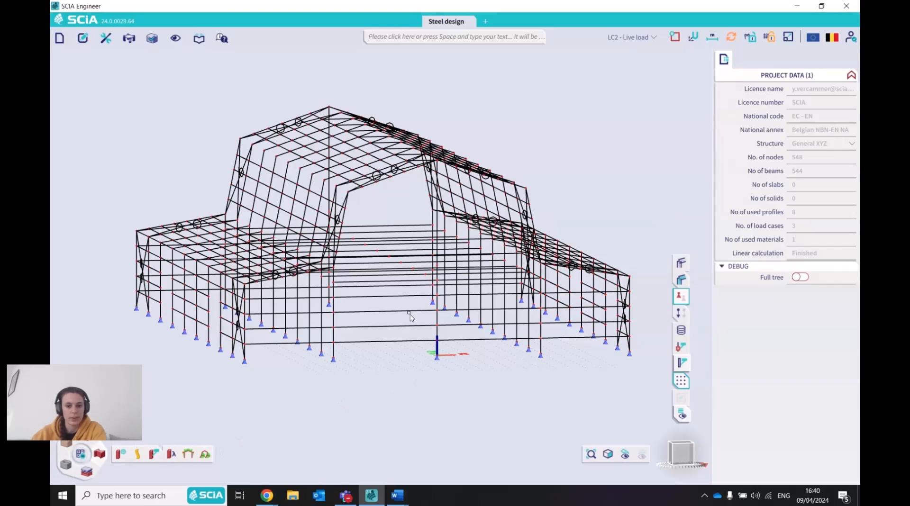
Select column B13 and open its Principal columns system length and buckling settings to inspect the y-y restraints in an angled 3D view.
{"action": "left_click", "coordinate": [439, 319]}
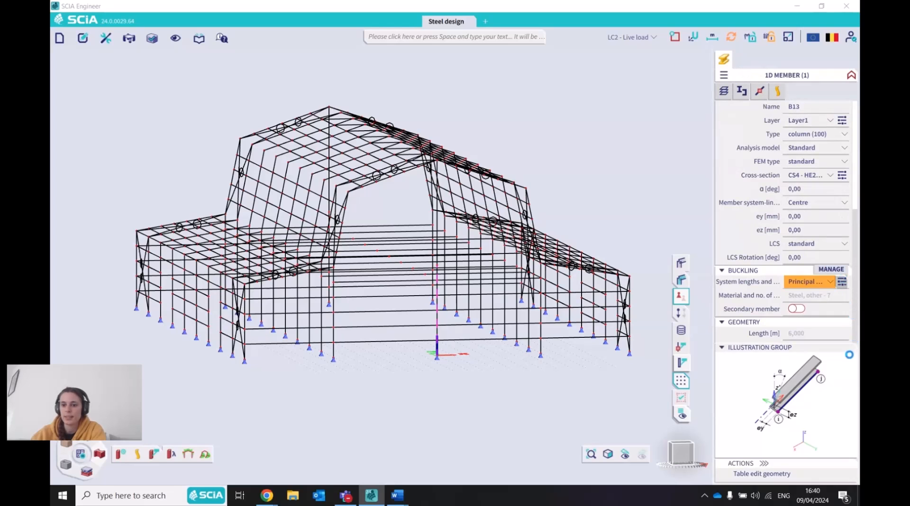
{"action": "left_click", "coordinate": [677, 333]}
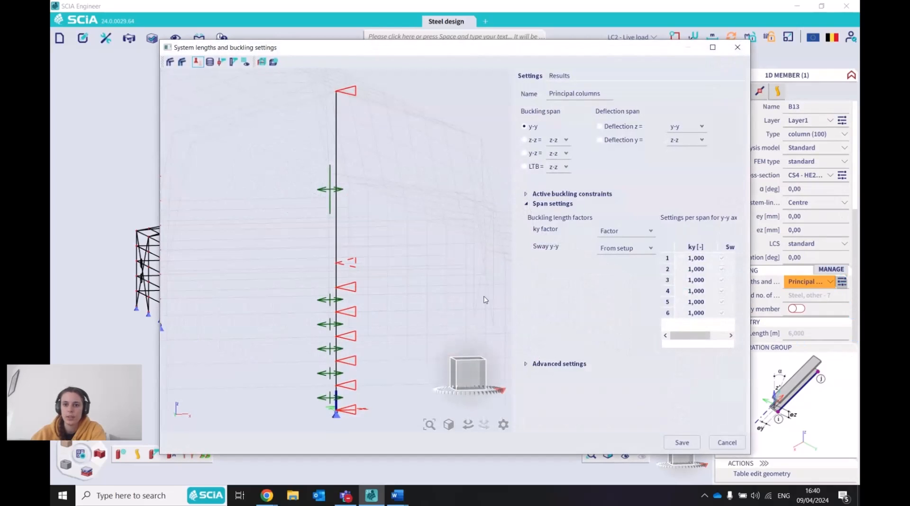
{"action": "left_click_drag", "start_coordinate": [563, 55], "coordinate": [586, 49]}
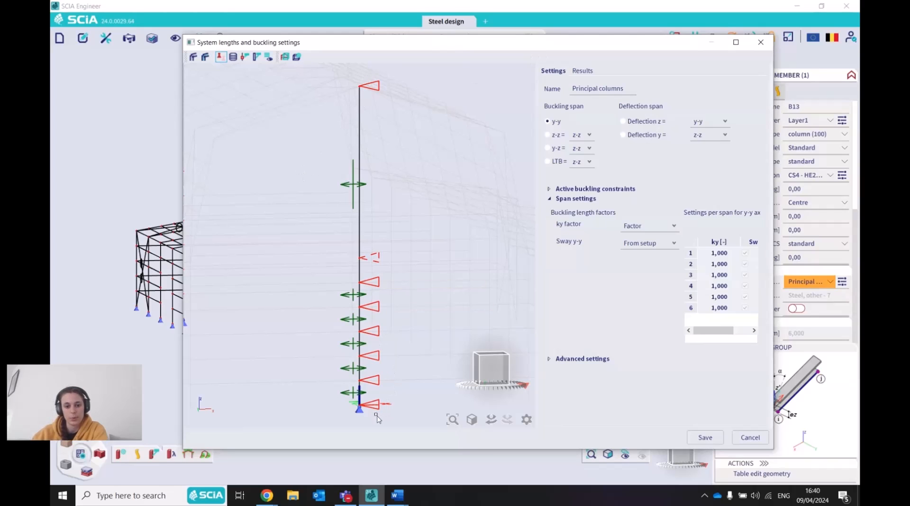
{"action": "left_click_drag", "start_coordinate": [485, 368], "coordinate": [474, 362]}
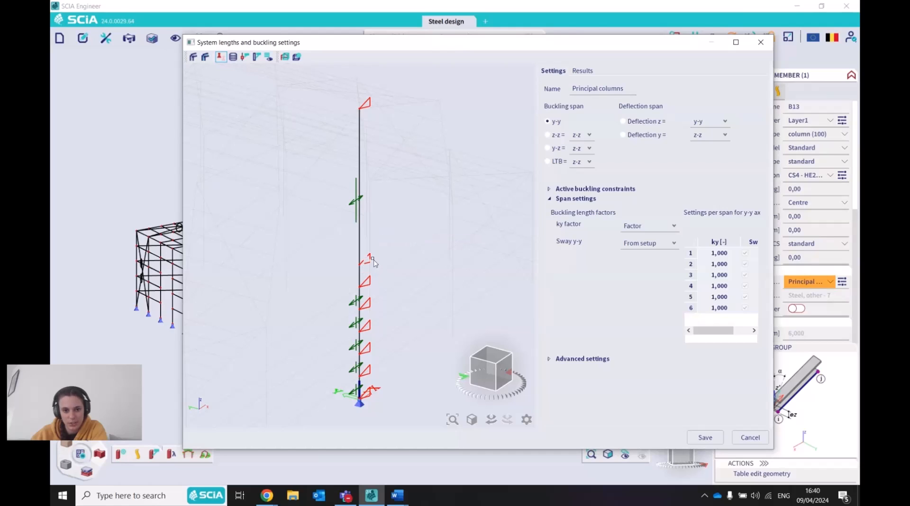
Try releasing the y-y buckling restraints at the third and fourth intermediate nodes above the column base and restore them.
{"action": "left_click", "coordinate": [369, 328]}
{"action": "left_click", "coordinate": [370, 327]}
{"action": "left_click", "coordinate": [370, 303]}
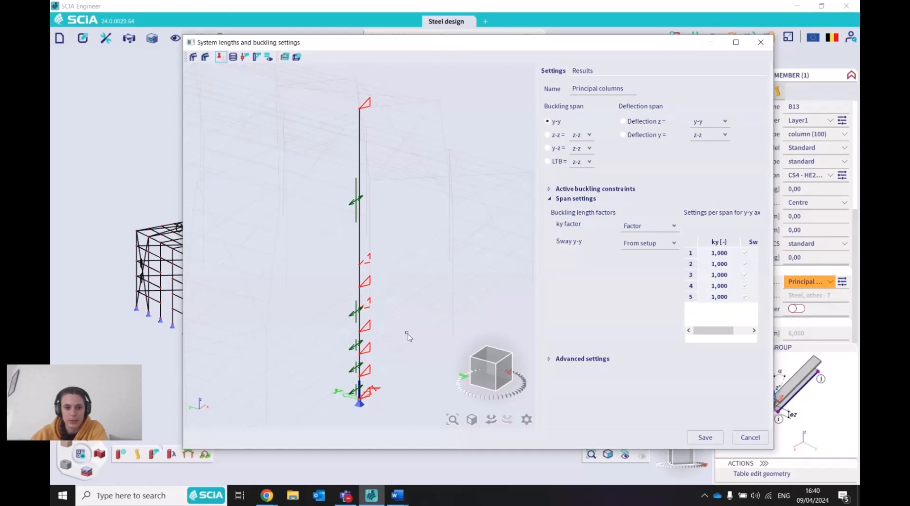
{"action": "left_click", "coordinate": [371, 304]}
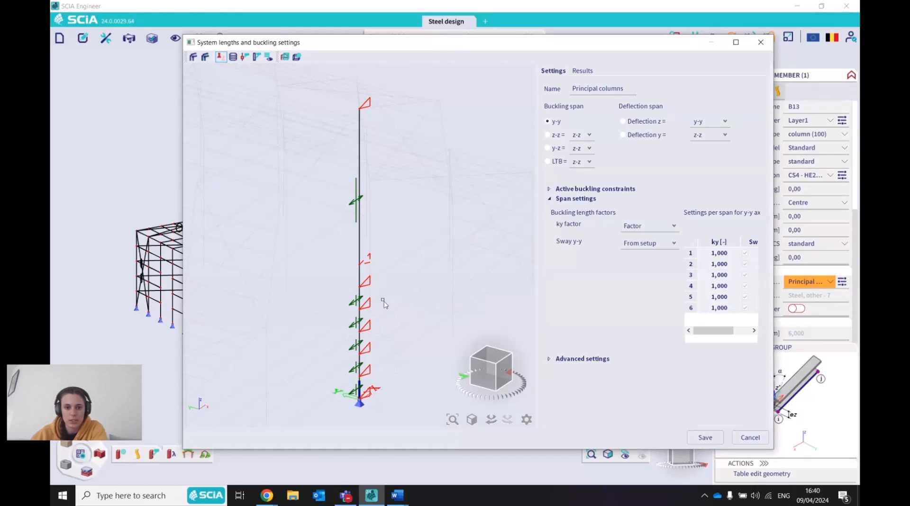
Try a z-z buckling restraint at the fourth intermediate node with the kz factor definition set to Factor, and remove the restraint again.
{"action": "left_click", "coordinate": [549, 136]}
{"action": "left_click", "coordinate": [358, 328]}
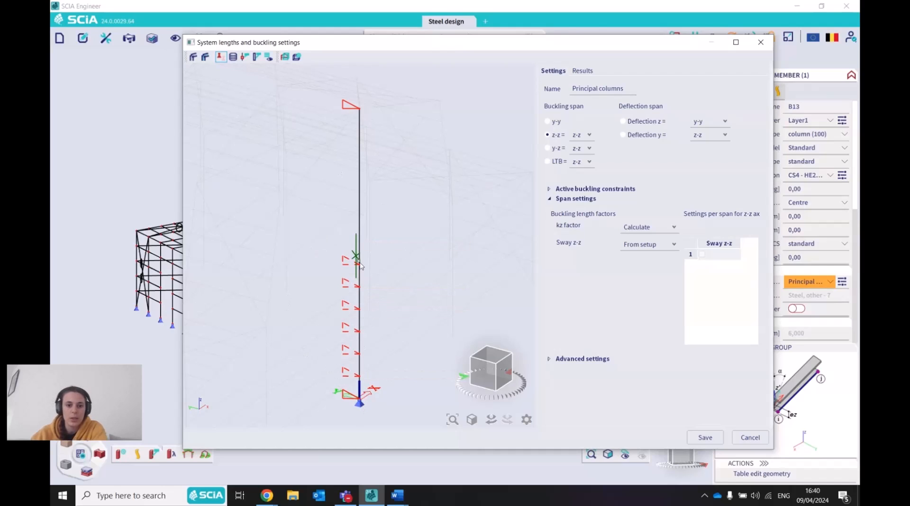
{"action": "left_click", "coordinate": [349, 306]}
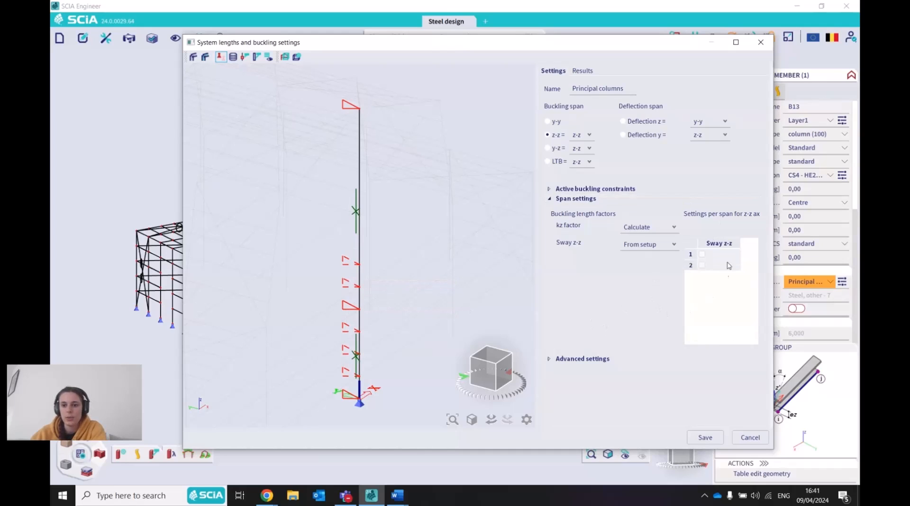
{"action": "left_click", "coordinate": [670, 227]}
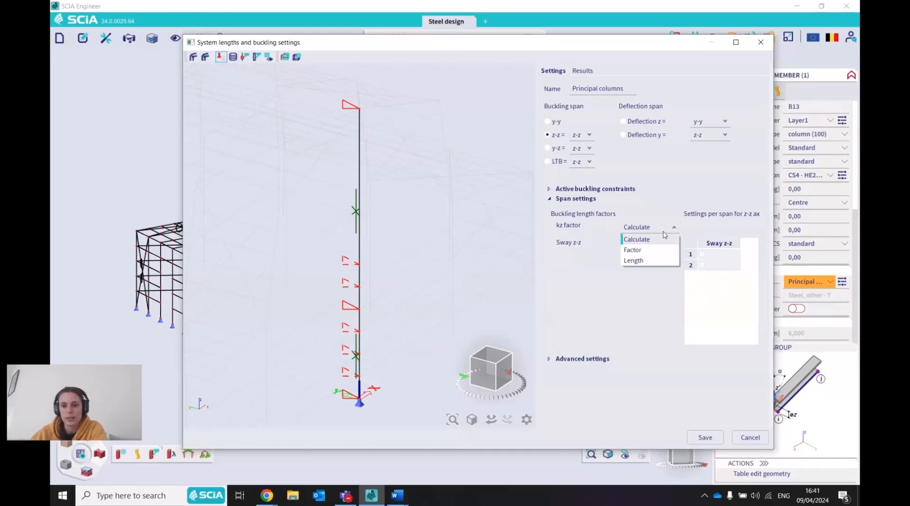
{"action": "left_click", "coordinate": [635, 249]}
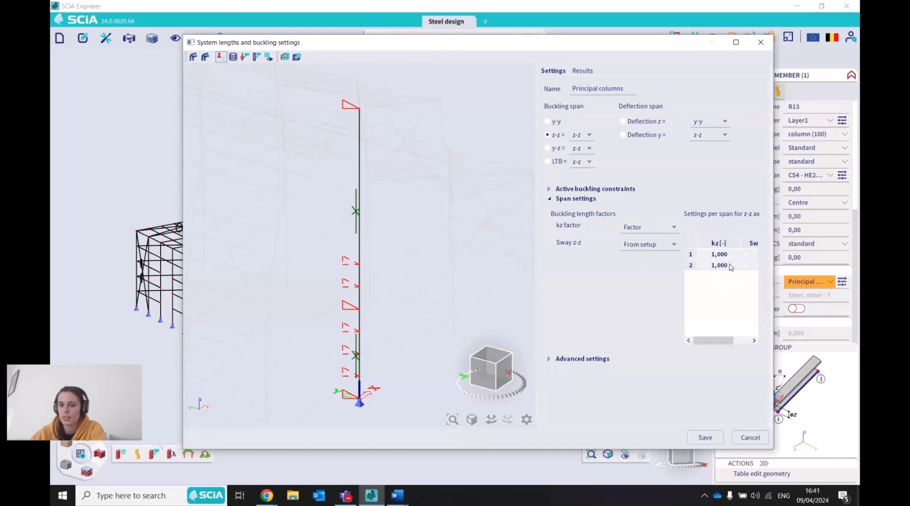
{"action": "left_click", "coordinate": [352, 311]}
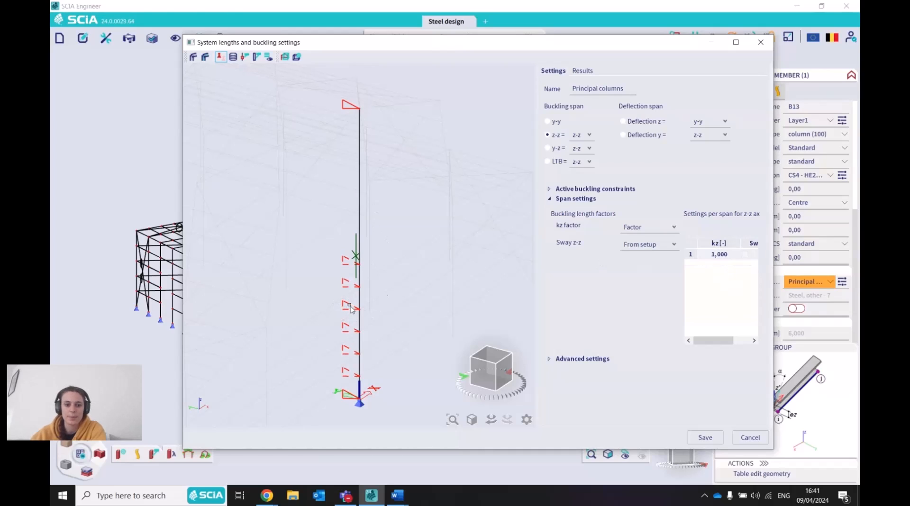
Compare the span settings and limits per span for deflection z and deflection y.
{"action": "left_click", "coordinate": [623, 122]}
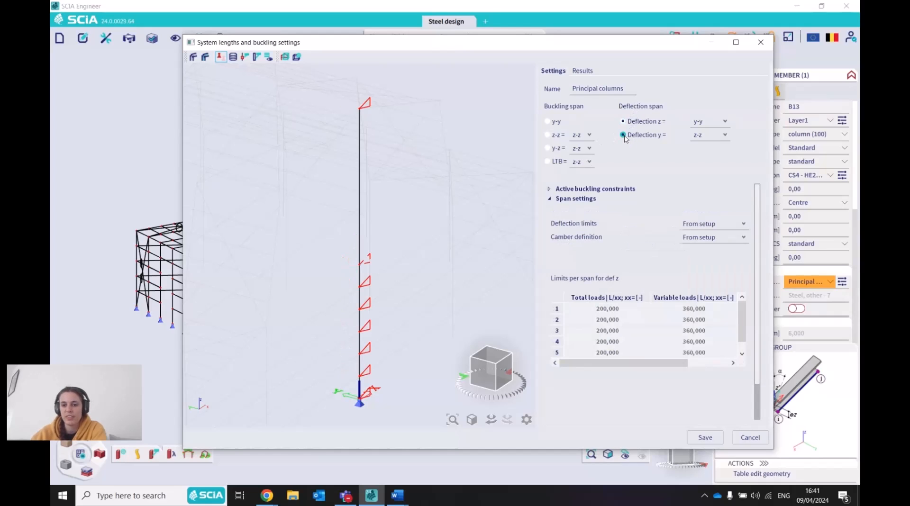
{"action": "left_click", "coordinate": [623, 136]}
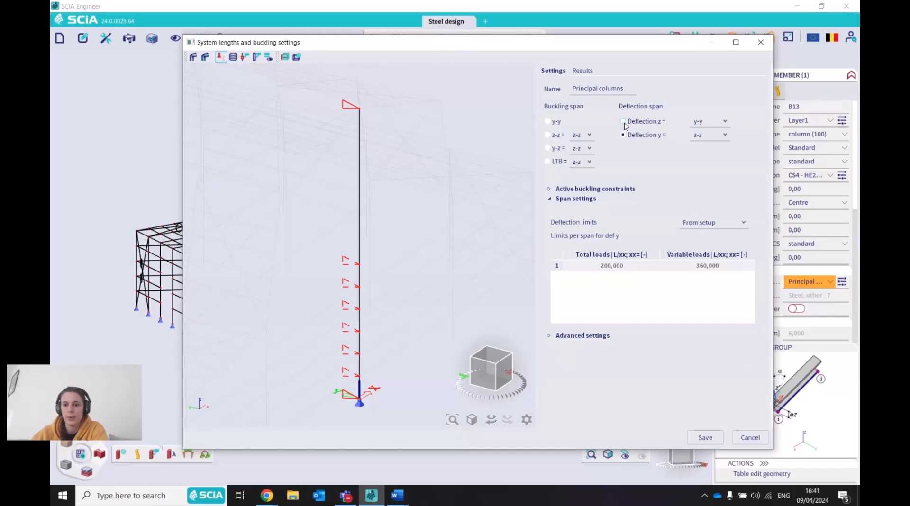
{"action": "left_click", "coordinate": [623, 122]}
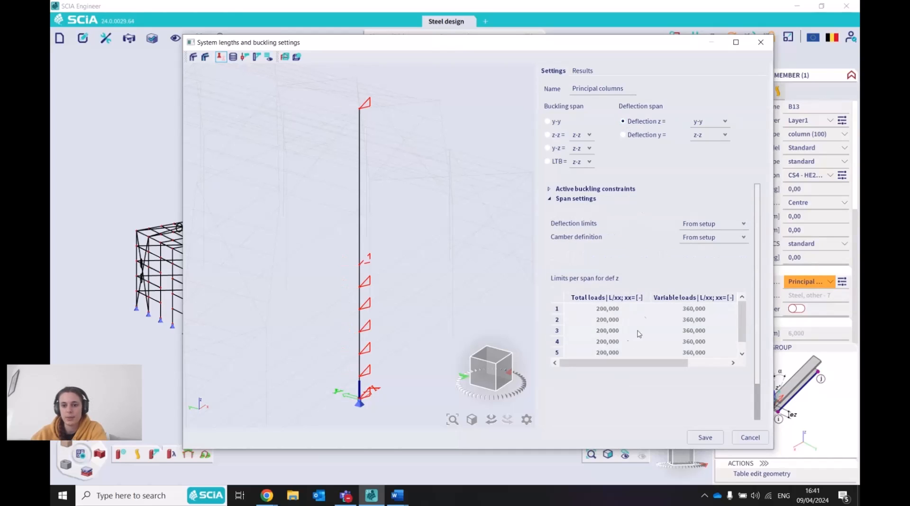
Try defining the deflection z limits for all spans, open the first span's total loads limit for editing, and close the settings without saving.
{"action": "left_click", "coordinate": [725, 225]}
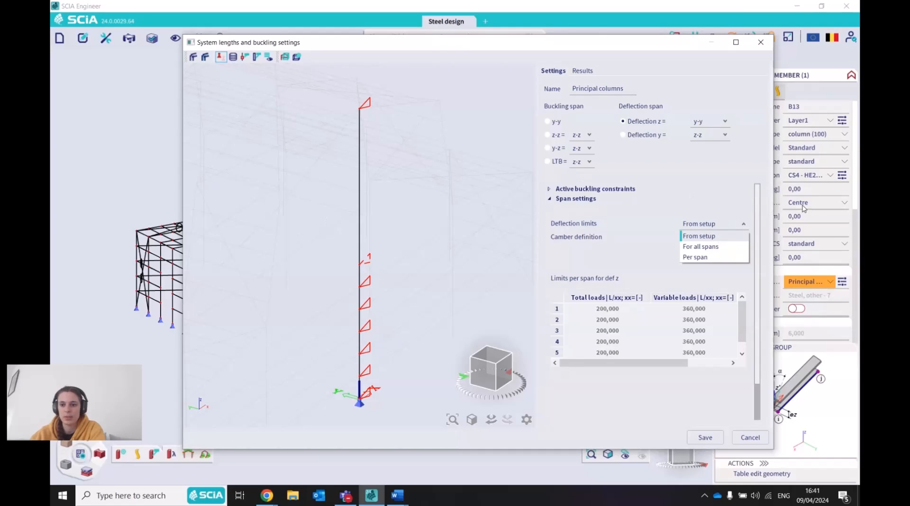
{"action": "left_click", "coordinate": [713, 248]}
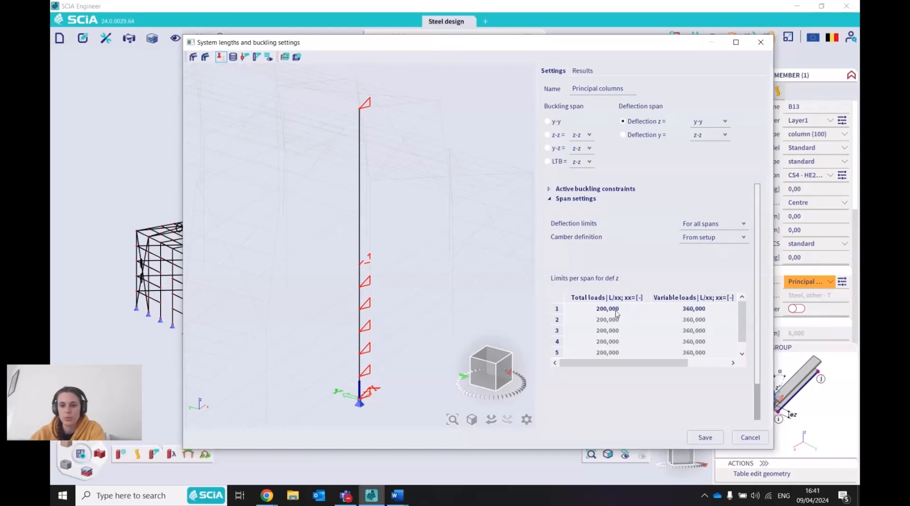
{"action": "double_click", "coordinate": [625, 313]}
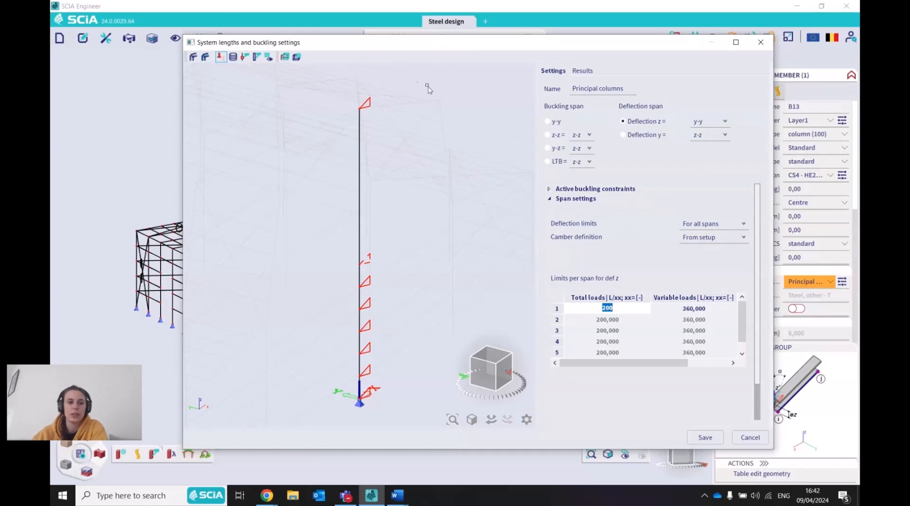
{"action": "left_click_drag", "start_coordinate": [483, 42], "coordinate": [452, 43]}
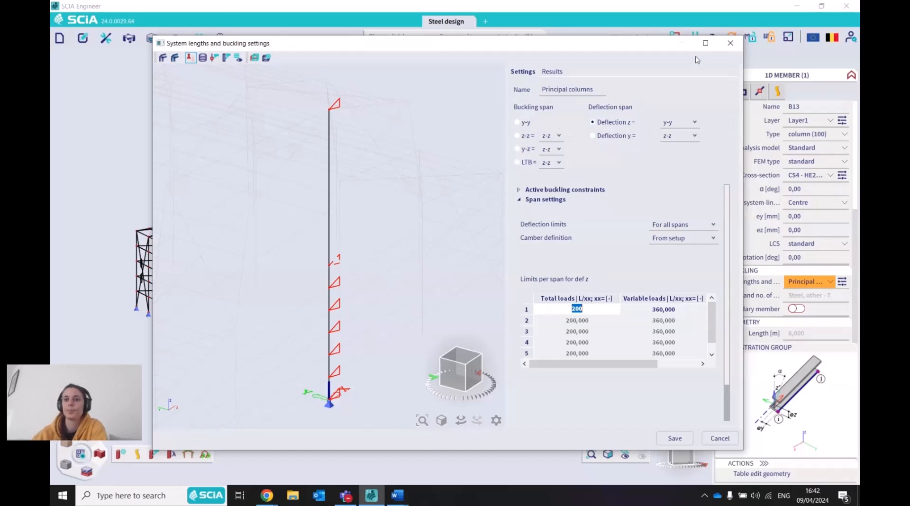
{"action": "left_click", "coordinate": [730, 43]}
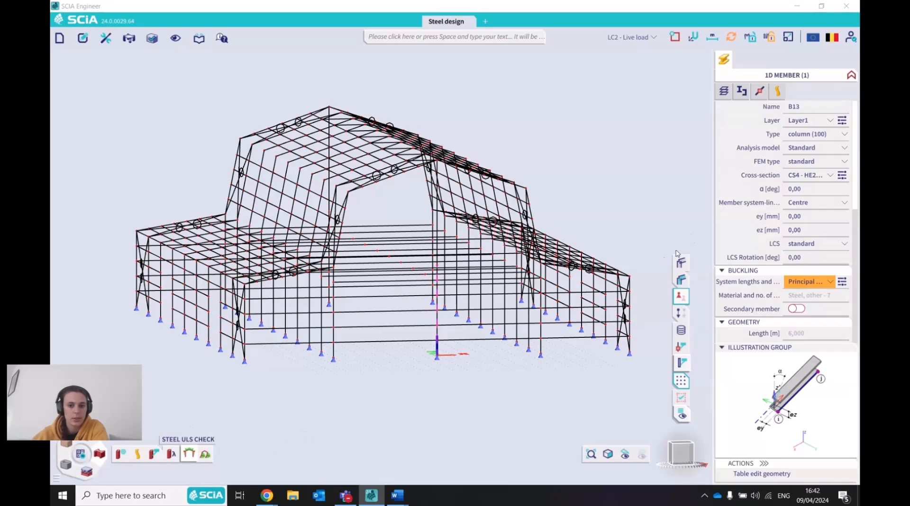
Run the steel ULS check with the selection type set to Current, for column B13 and again for beam B12.
{"action": "left_click", "coordinate": [207, 450]}
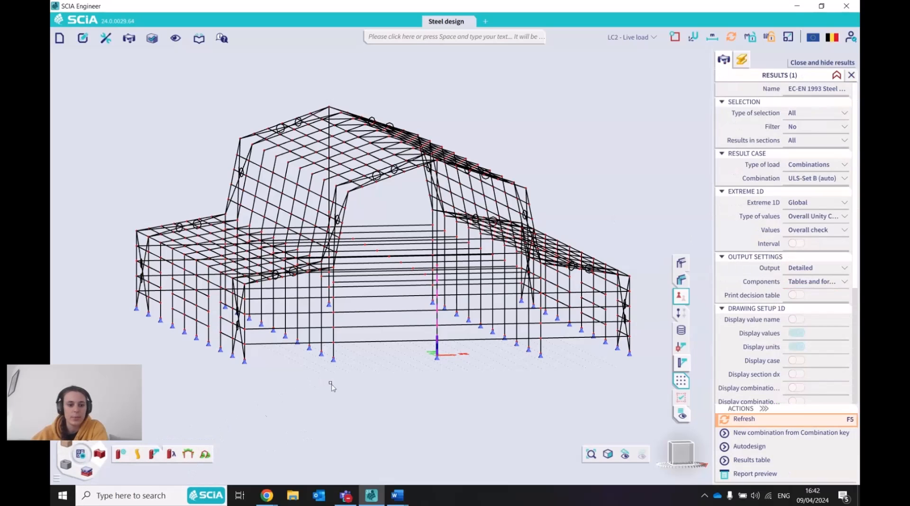
{"action": "left_click", "coordinate": [808, 115]}
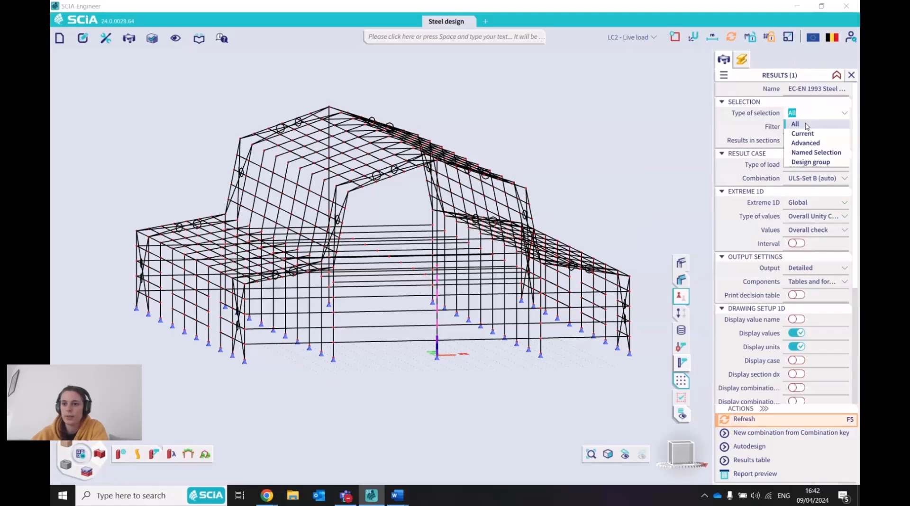
{"action": "left_click", "coordinate": [807, 135]}
{"action": "left_click", "coordinate": [766, 419]}
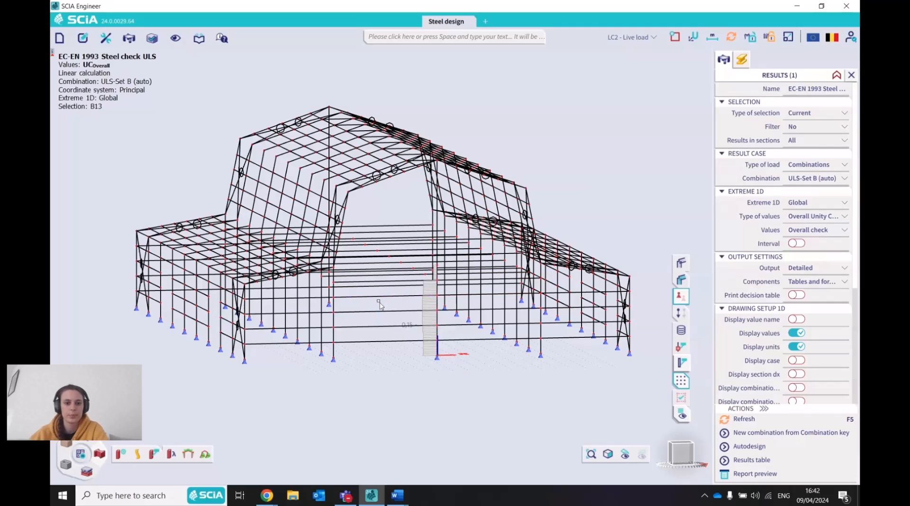
{"action": "left_click", "coordinate": [740, 419]}
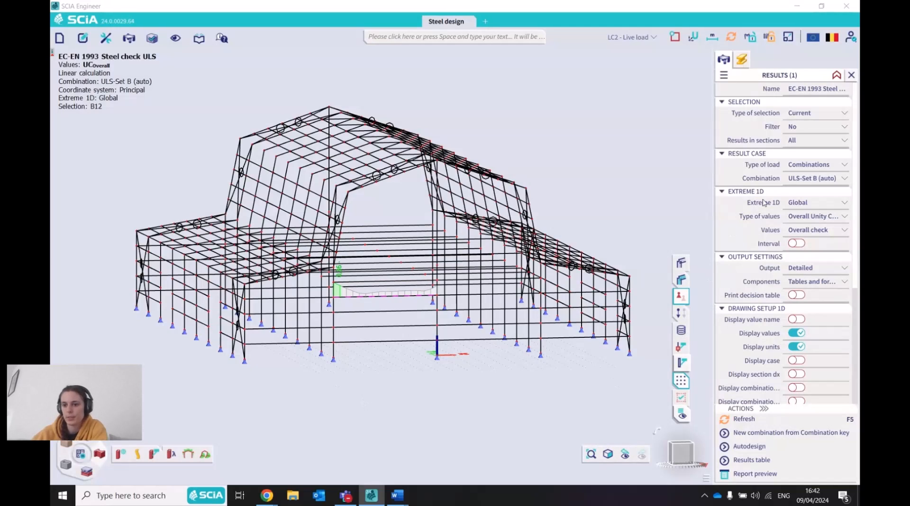
Set the check output to Summary and show beam B12's report preview at 90% zoom.
{"action": "left_click", "coordinate": [845, 270]}
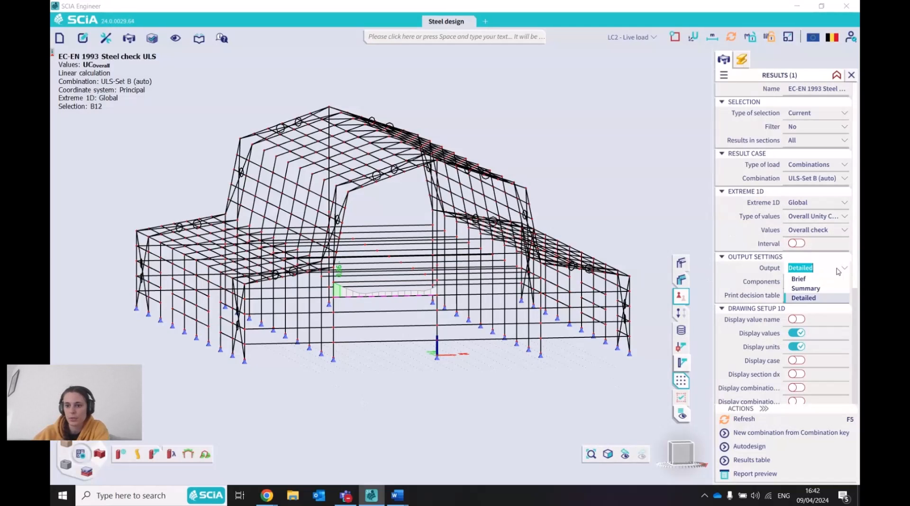
{"action": "left_click", "coordinate": [805, 289]}
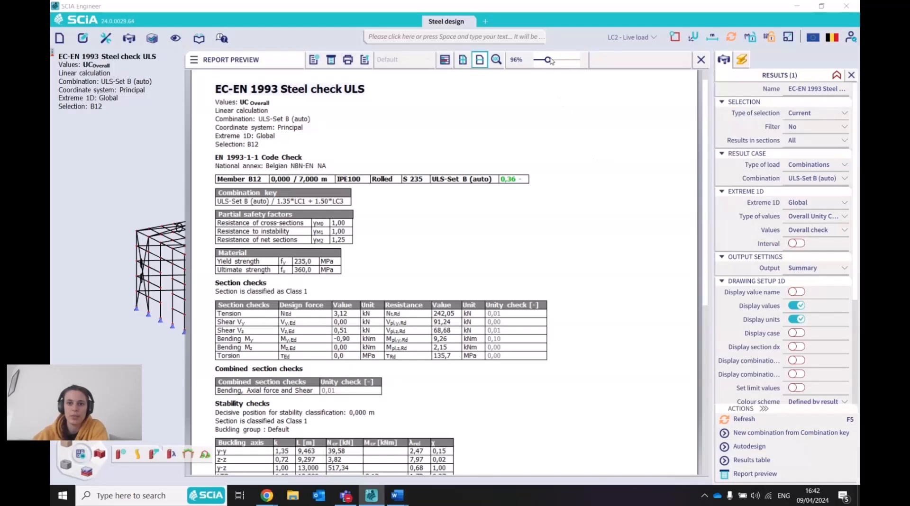
{"action": "left_click_drag", "start_coordinate": [547, 60], "coordinate": [546, 59]}
Examine the section checks, stability checks and combined stability checks in beam B12's summary report, and close the preview.
{"action": "scroll", "coordinate": [597, 256], "scroll_direction": "down", "scroll_amount": 3}
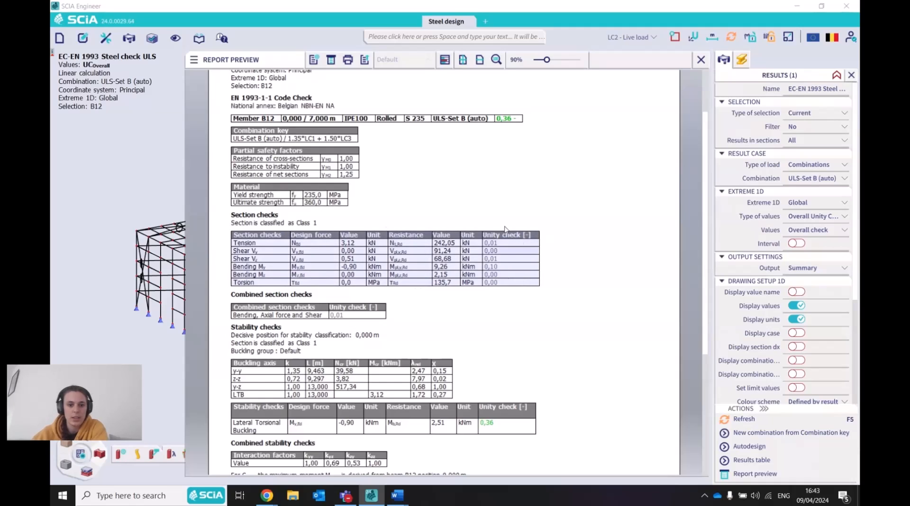
{"action": "scroll", "coordinate": [568, 268], "scroll_direction": "down", "scroll_amount": 1}
{"action": "scroll", "coordinate": [567, 269], "scroll_direction": "down", "scroll_amount": 1}
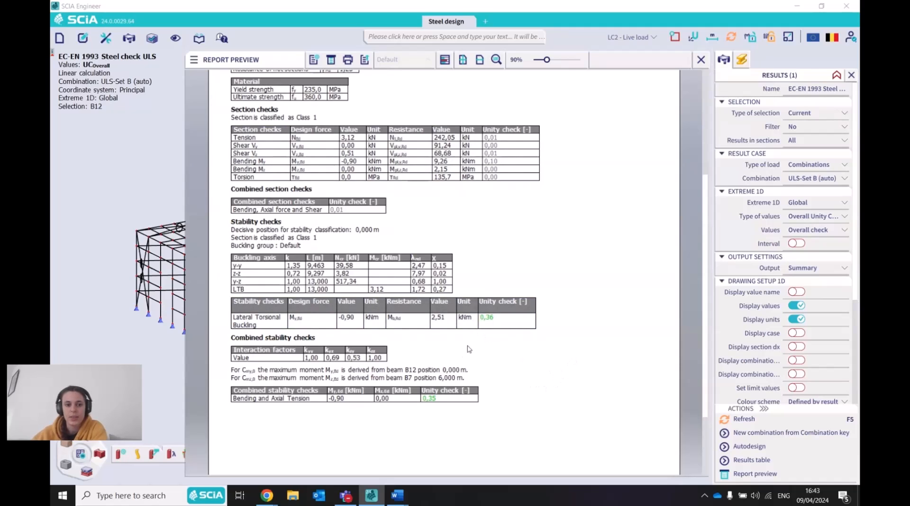
{"action": "scroll", "coordinate": [483, 350], "scroll_direction": "down", "scroll_amount": 3}
{"action": "scroll", "coordinate": [526, 350], "scroll_direction": "up", "scroll_amount": 5}
{"action": "scroll", "coordinate": [538, 354], "scroll_direction": "up", "scroll_amount": 3}
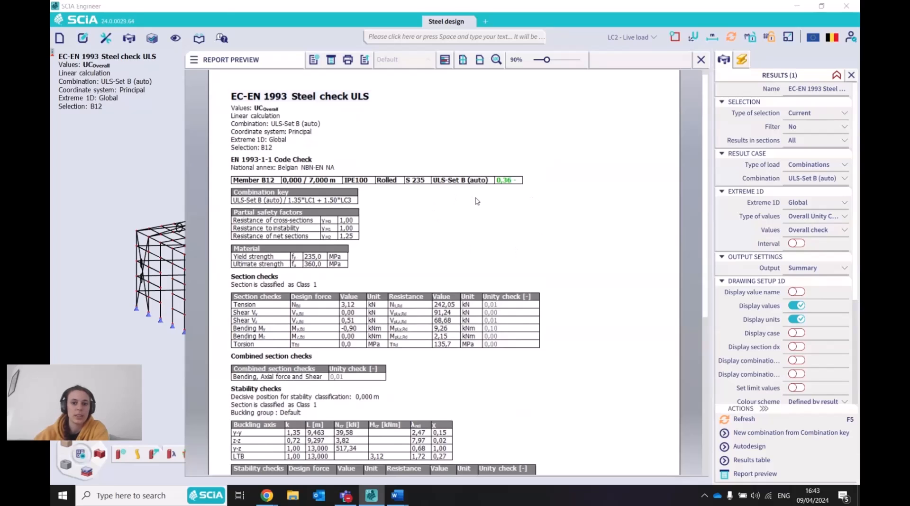
{"action": "scroll", "coordinate": [477, 201], "scroll_direction": "down", "scroll_amount": 4}
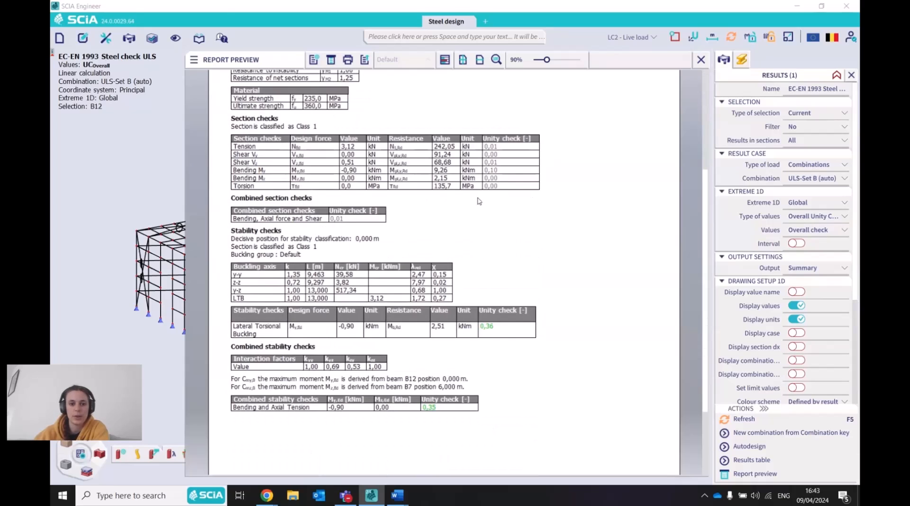
{"action": "scroll", "coordinate": [479, 201], "scroll_direction": "up", "scroll_amount": 4}
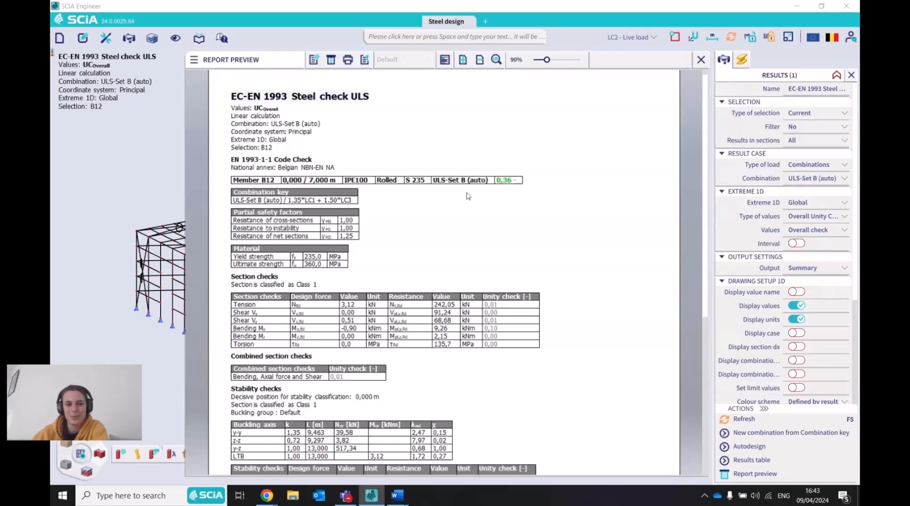
{"action": "scroll", "coordinate": [468, 212], "scroll_direction": "down", "scroll_amount": 1}
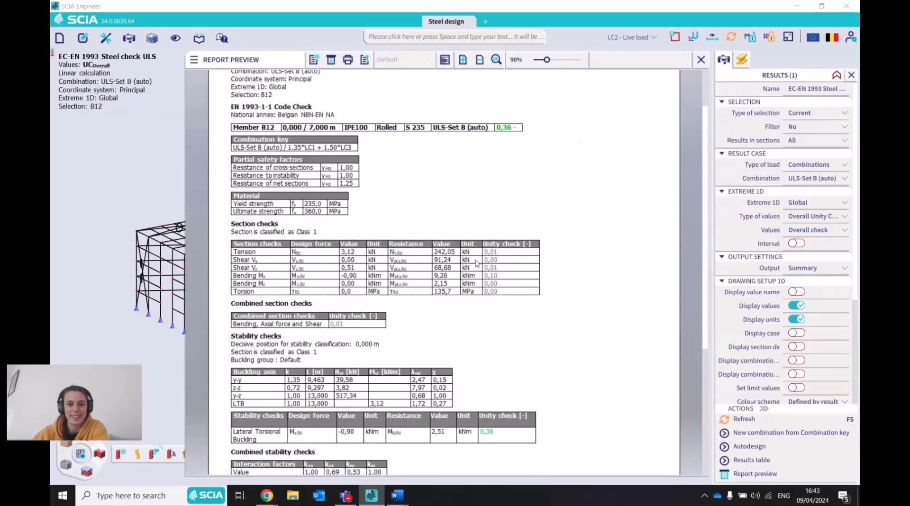
{"action": "scroll", "coordinate": [570, 366], "scroll_direction": "down", "scroll_amount": 2}
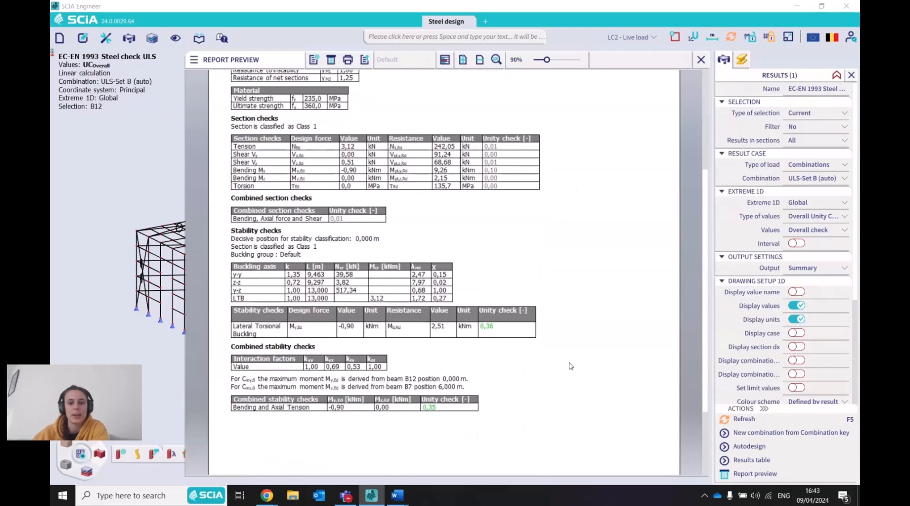
{"action": "scroll", "coordinate": [570, 366], "scroll_direction": "up", "scroll_amount": 2}
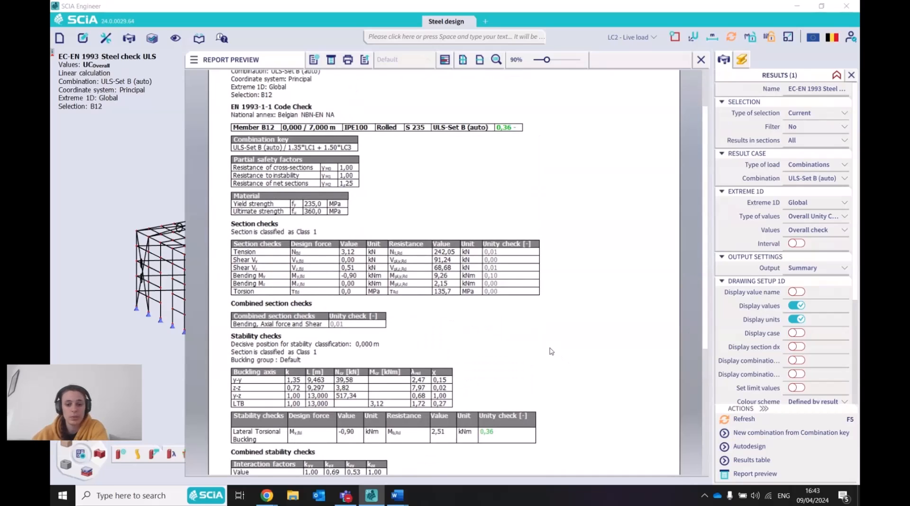
{"action": "scroll", "coordinate": [551, 351], "scroll_direction": "down", "scroll_amount": 1}
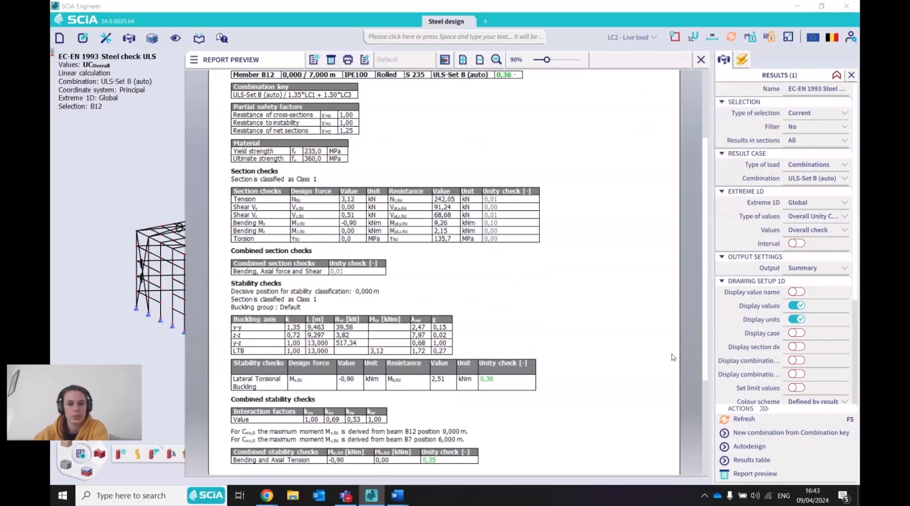
{"action": "scroll", "coordinate": [578, 269], "scroll_direction": "down", "scroll_amount": 1}
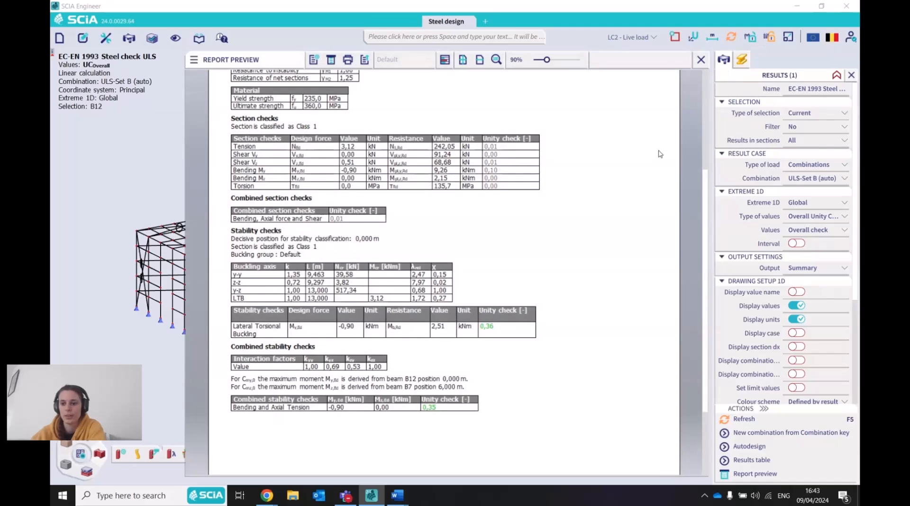
{"action": "left_click", "coordinate": [703, 59]}
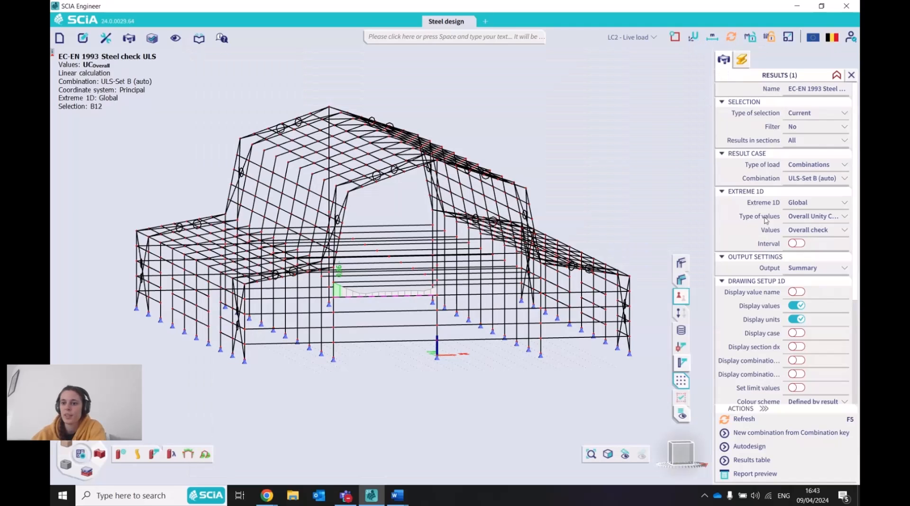
Set the check output to Brief, view beam B12's brief report and close the preview.
{"action": "left_click", "coordinate": [821, 269]}
{"action": "left_click", "coordinate": [830, 279]}
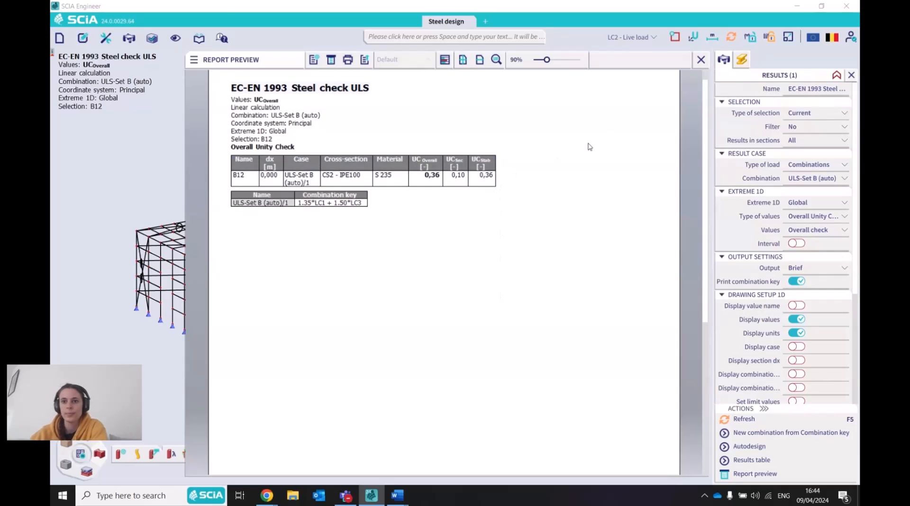
{"action": "left_click", "coordinate": [702, 58]}
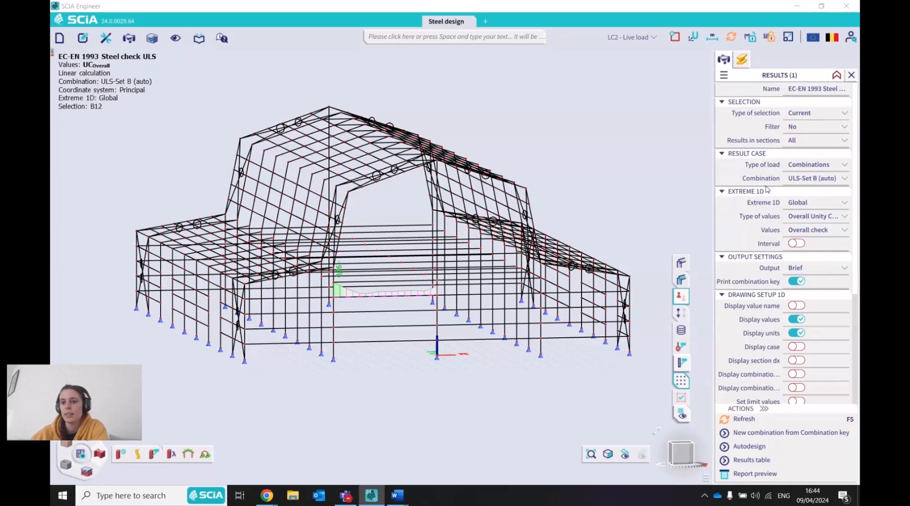
Request Autodesign for the ULS check and accept switching the filter to Cross-section and the selection to All.
{"action": "scroll", "coordinate": [746, 298], "scroll_direction": "down", "scroll_amount": 5}
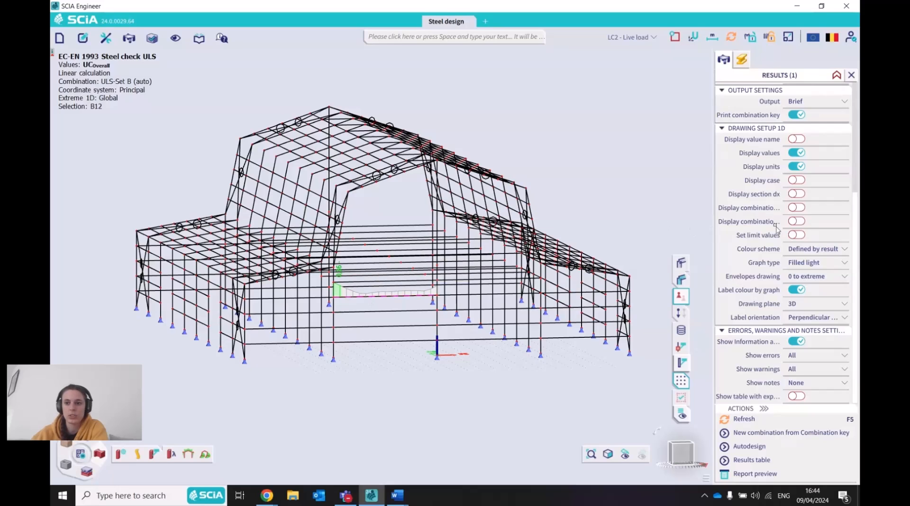
{"action": "scroll", "coordinate": [797, 270], "scroll_direction": "up", "scroll_amount": 4}
{"action": "scroll", "coordinate": [798, 270], "scroll_direction": "down", "scroll_amount": 6}
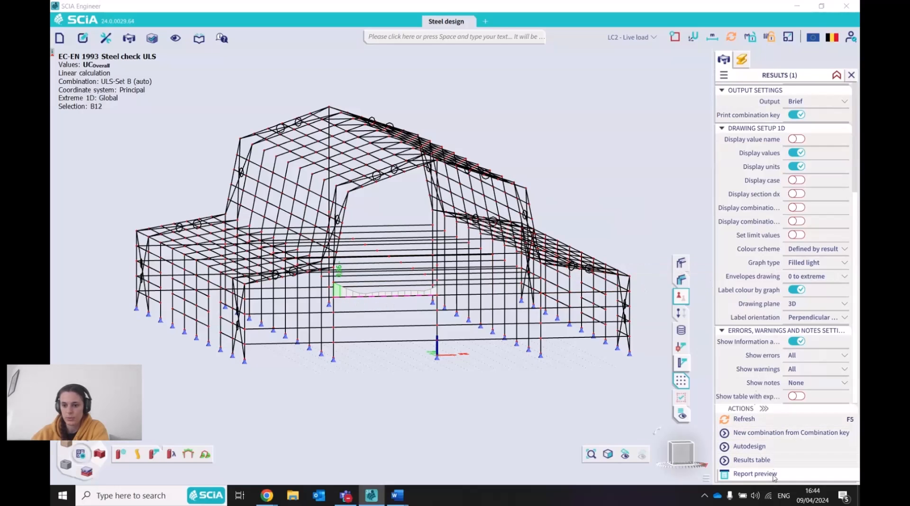
{"action": "left_click", "coordinate": [770, 456]}
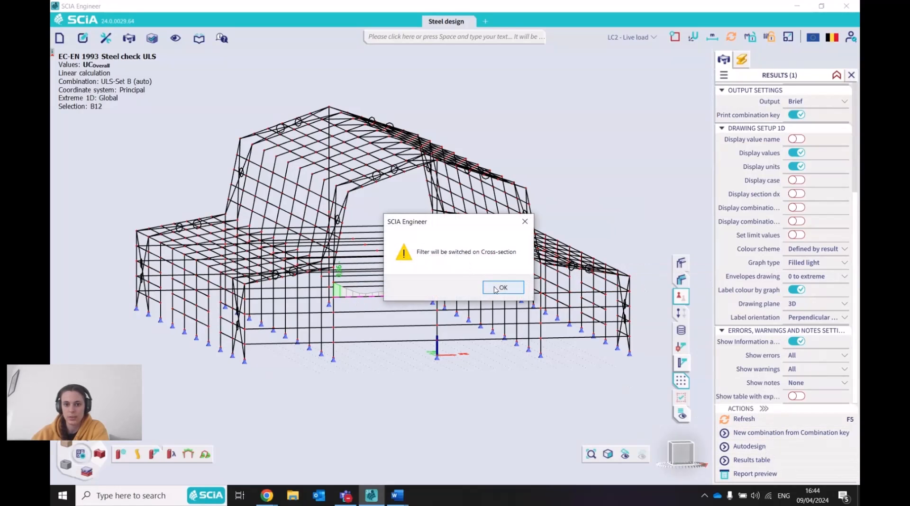
{"action": "left_click", "coordinate": [504, 288]}
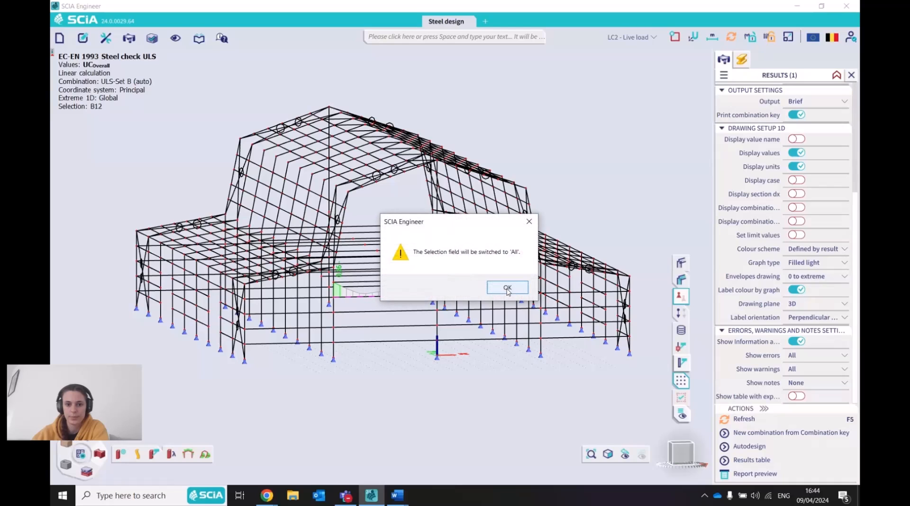
{"action": "left_click", "coordinate": [508, 288]}
{"action": "scroll", "coordinate": [819, 214], "scroll_direction": "up", "scroll_amount": 4}
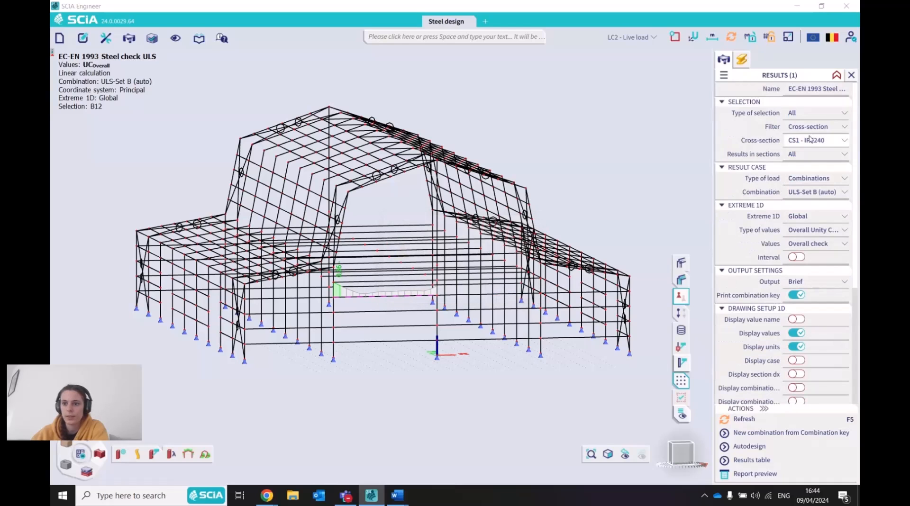
Look up beam B12's cross-section, set the result filter to CS2 - IPE100 and refresh the ULS check.
{"action": "left_click", "coordinate": [847, 141]}
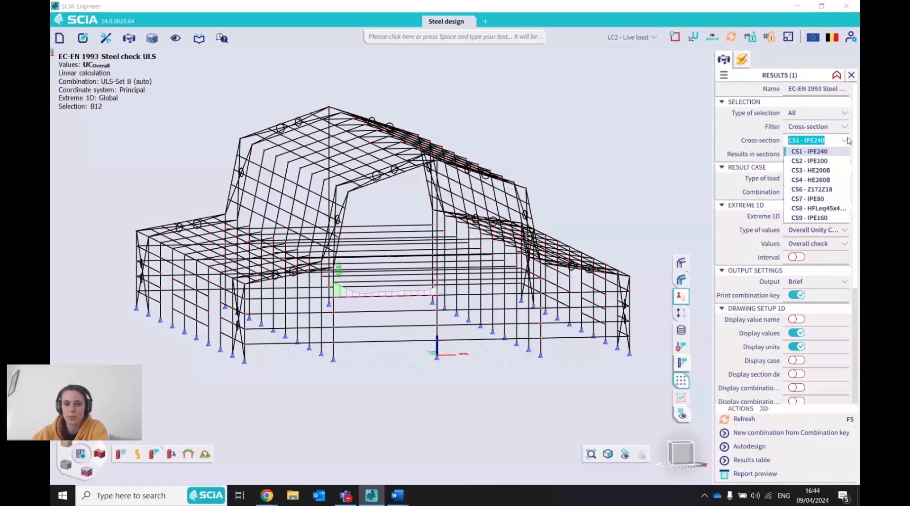
{"action": "left_click", "coordinate": [746, 60]}
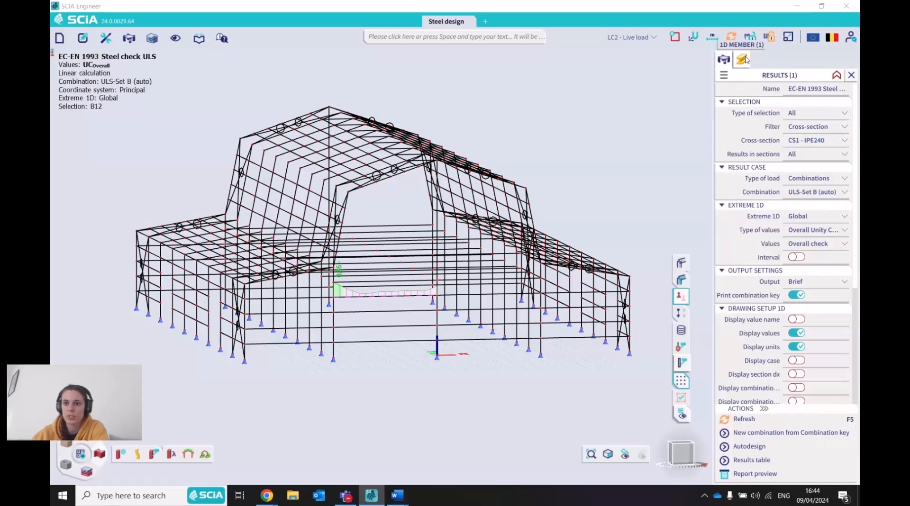
{"action": "left_click", "coordinate": [742, 60]}
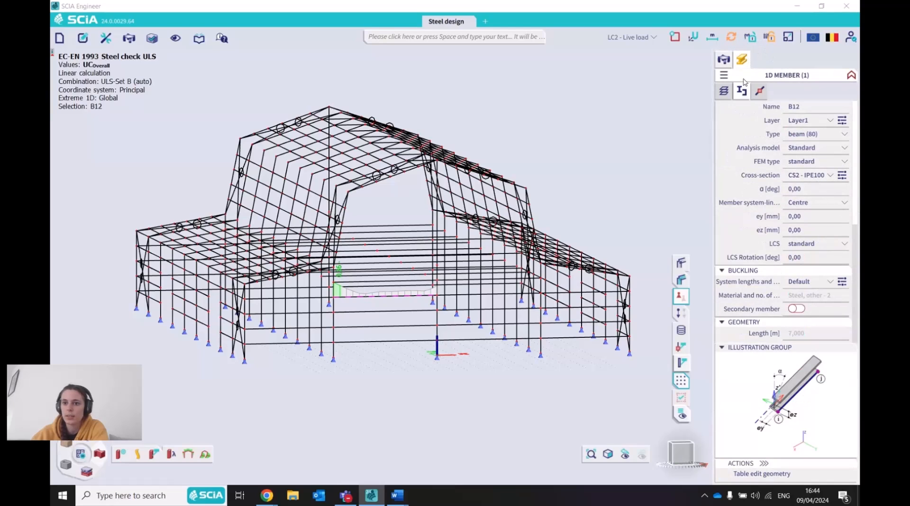
{"action": "left_click", "coordinate": [724, 60]}
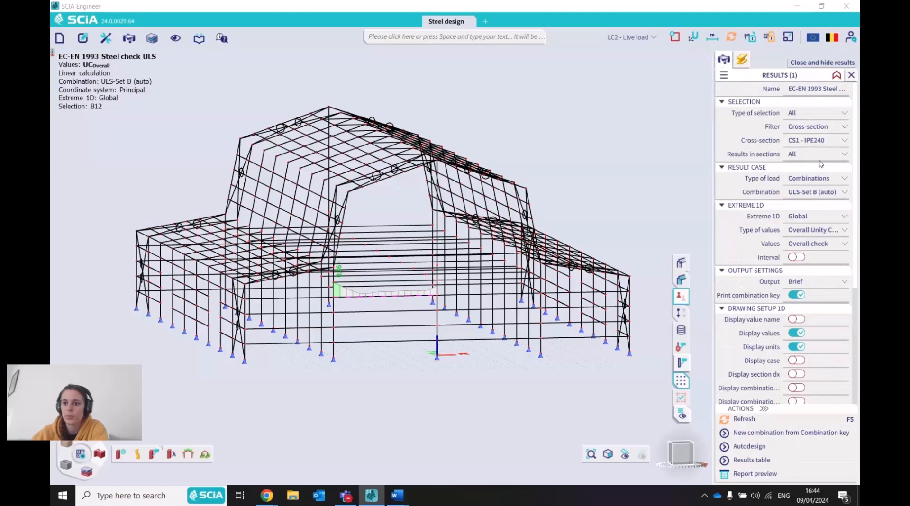
{"action": "left_click", "coordinate": [845, 140]}
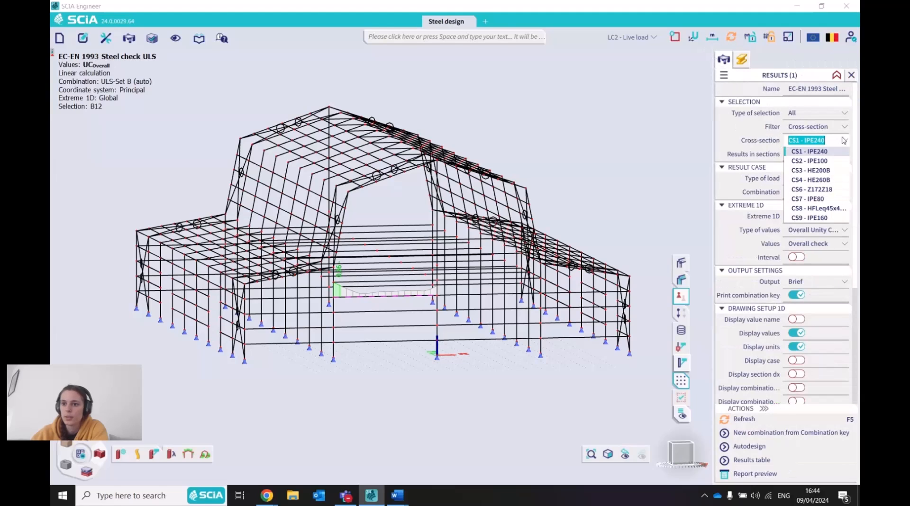
{"action": "left_click", "coordinate": [820, 161]}
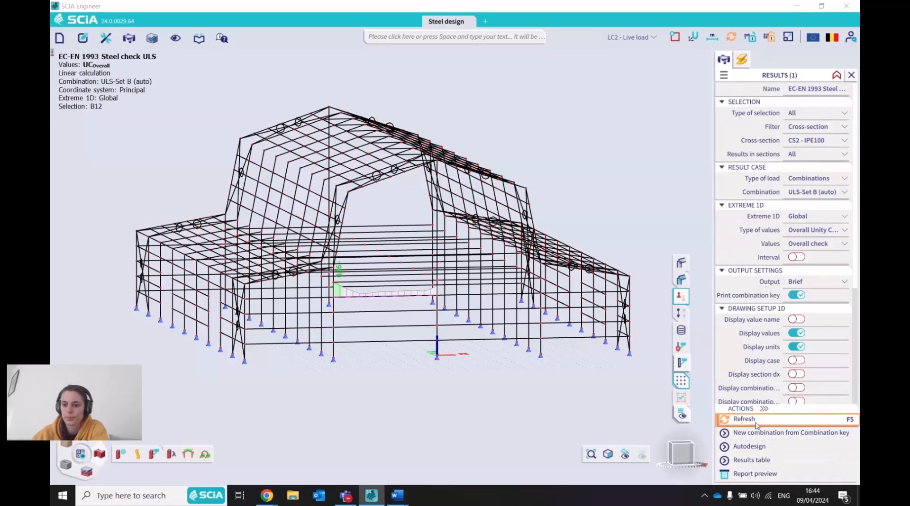
{"action": "key", "text": "F5"}
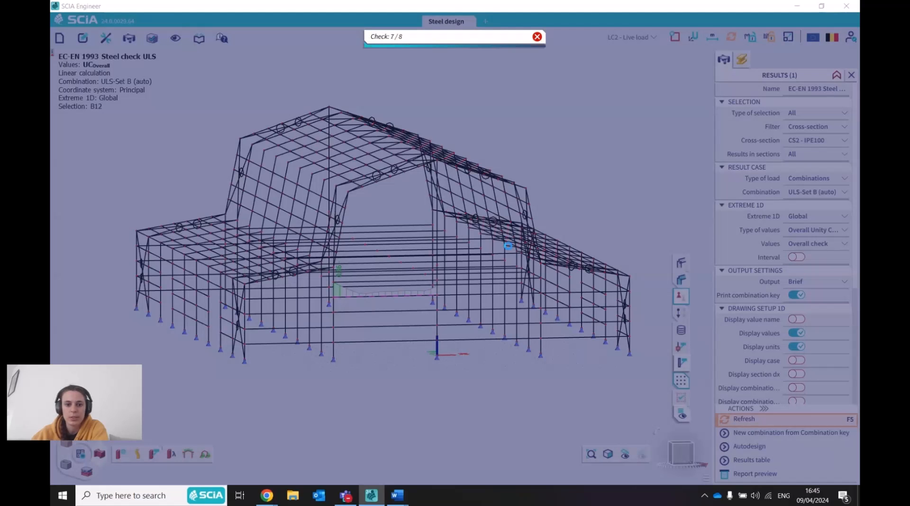
Open Autodesign for the CS2 - IPE100 cross-section and search for the optimal section with a maximal check of 1,00.
{"action": "scroll", "coordinate": [471, 278], "scroll_direction": "down", "scroll_amount": 1}
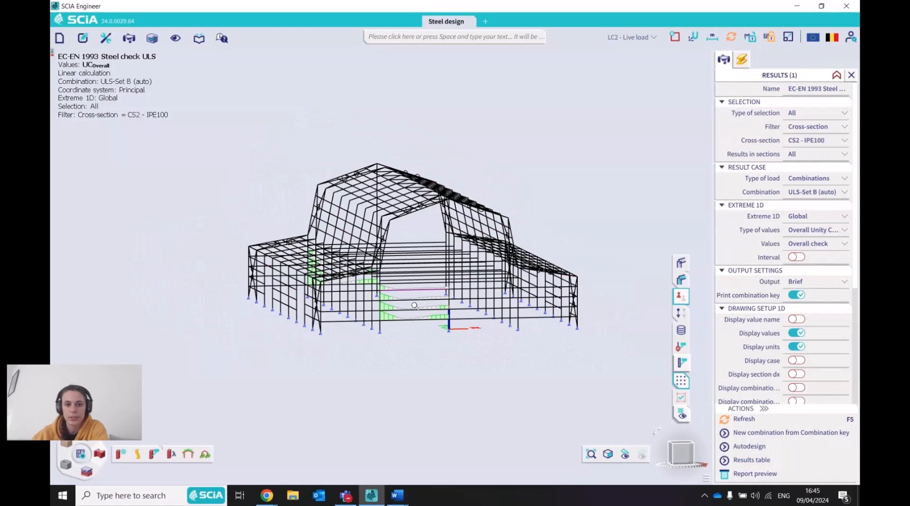
{"action": "scroll", "coordinate": [408, 339], "scroll_direction": "up", "scroll_amount": 1}
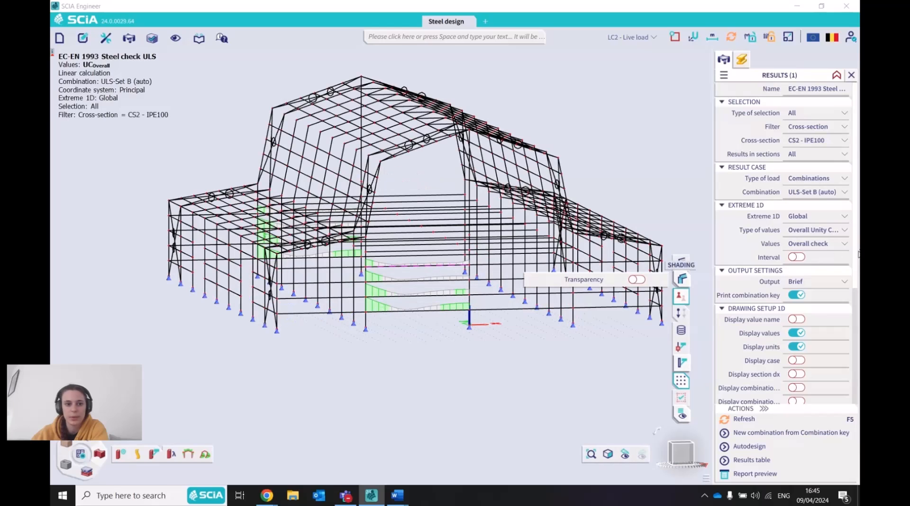
{"action": "scroll", "coordinate": [777, 341], "scroll_direction": "down", "scroll_amount": 4}
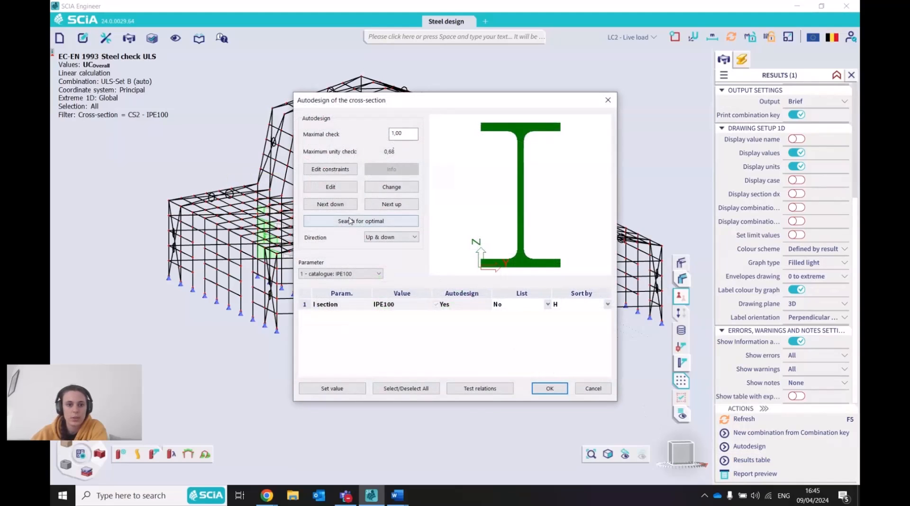
{"action": "left_click", "coordinate": [350, 221]}
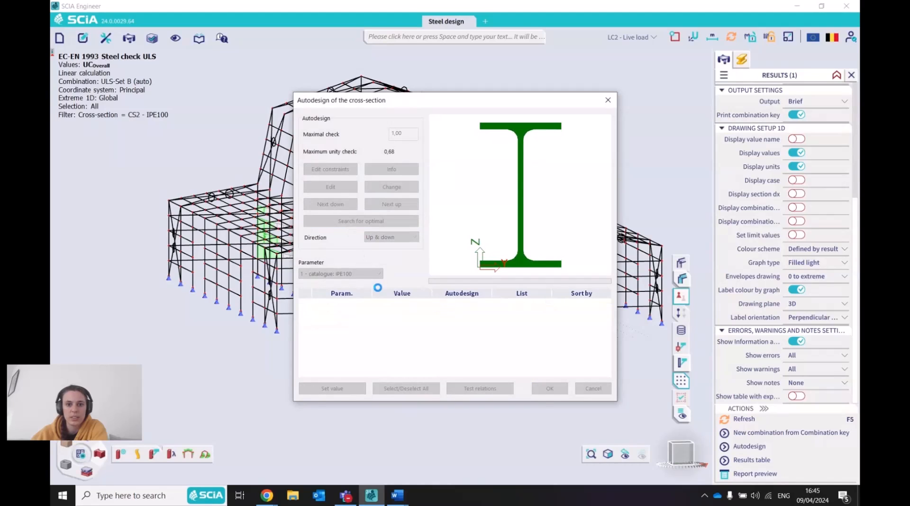
{"action": "left_click", "coordinate": [400, 137]}
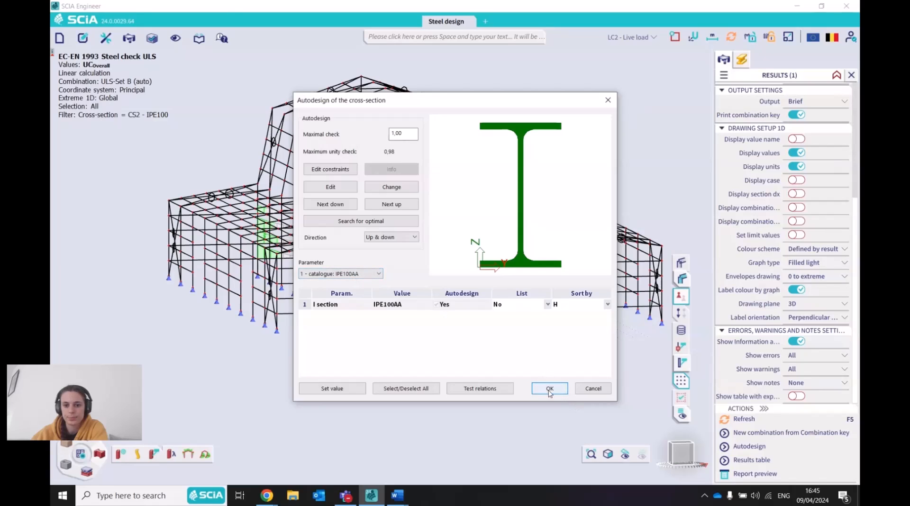
Sort the autodesign sections by A, search for the optimal section again and accept IPE100AA.
{"action": "left_click", "coordinate": [607, 304]}
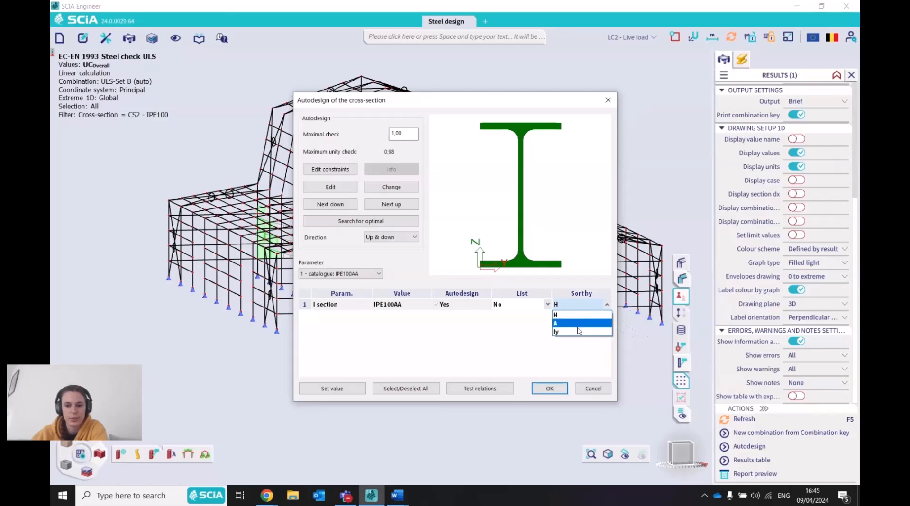
{"action": "left_click", "coordinate": [575, 325]}
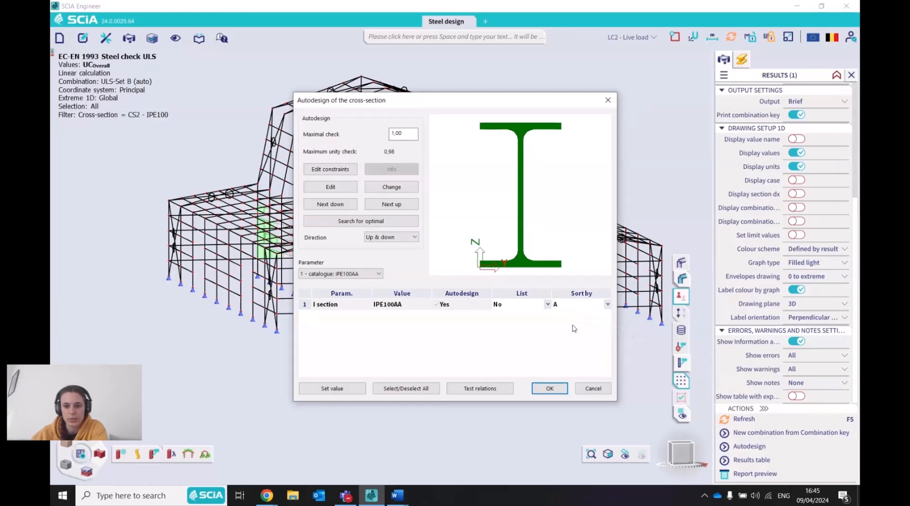
{"action": "left_click", "coordinate": [608, 306]}
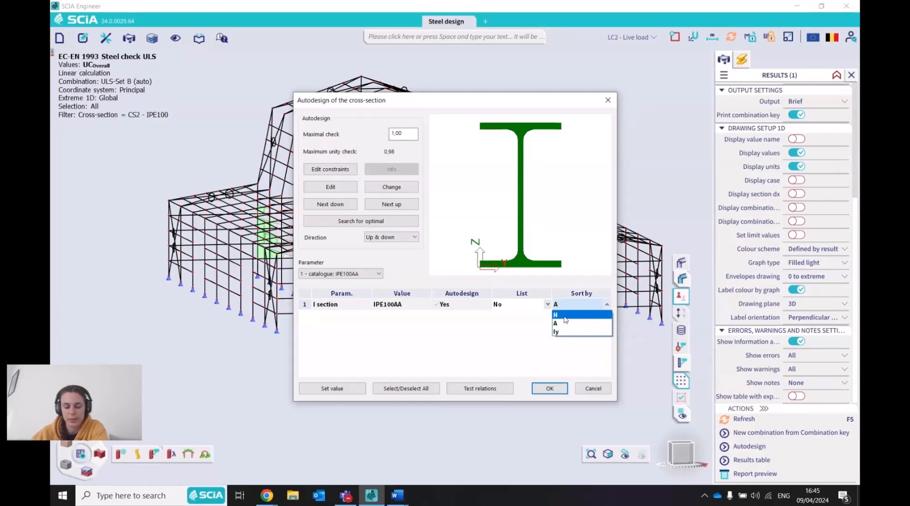
{"action": "left_click", "coordinate": [564, 316]}
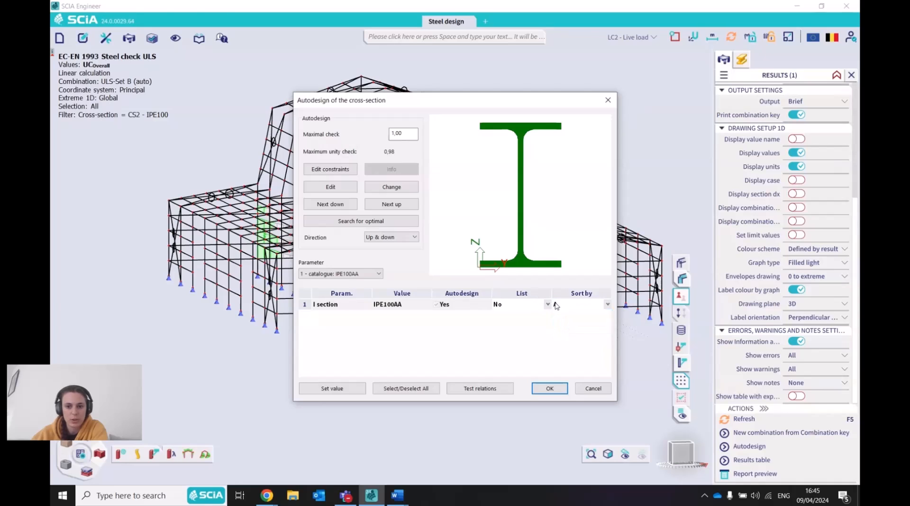
{"action": "left_click", "coordinate": [381, 221]}
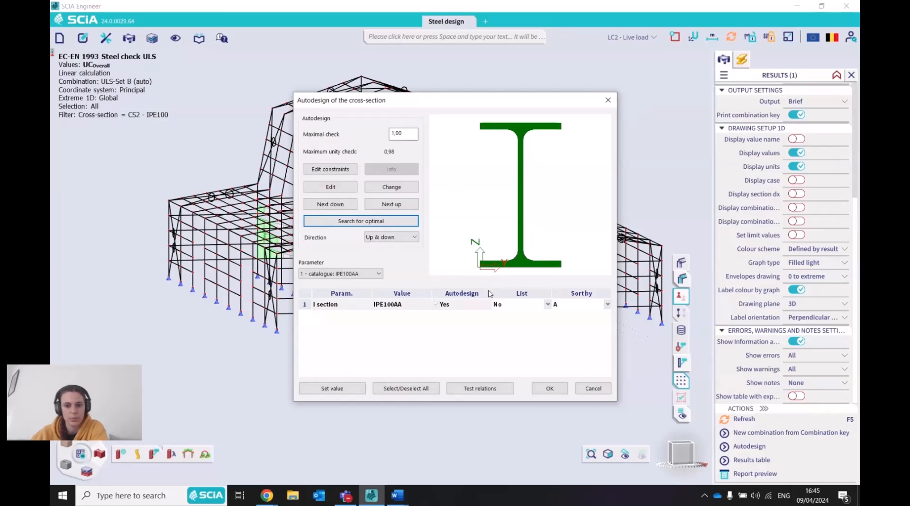
{"action": "left_click", "coordinate": [546, 387]}
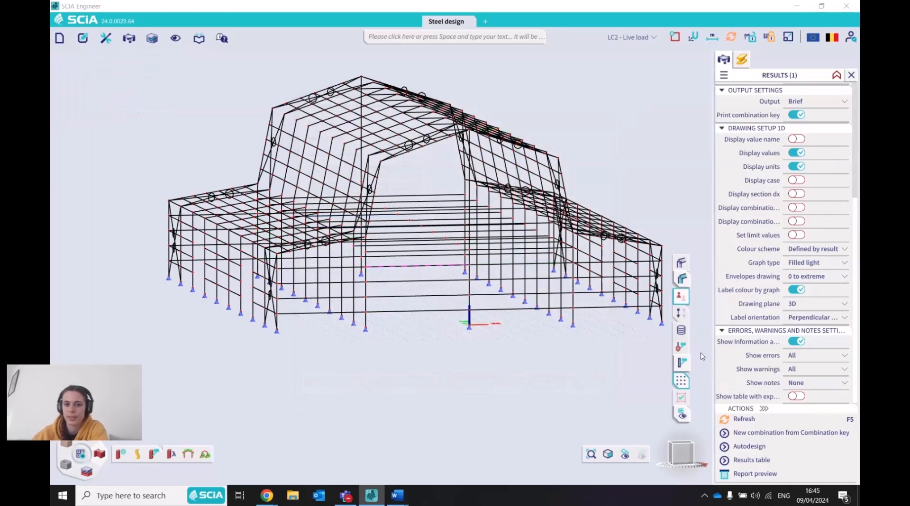
Refresh the ULS steel check for the autodesigned section and inspect the frame from the front and in 3D.
{"action": "left_click", "coordinate": [762, 418]}
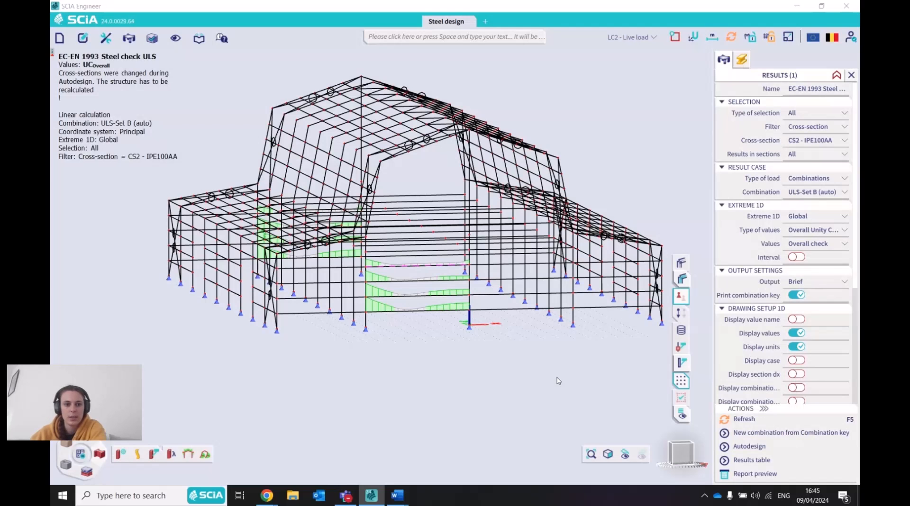
{"action": "left_click", "coordinate": [685, 460]}
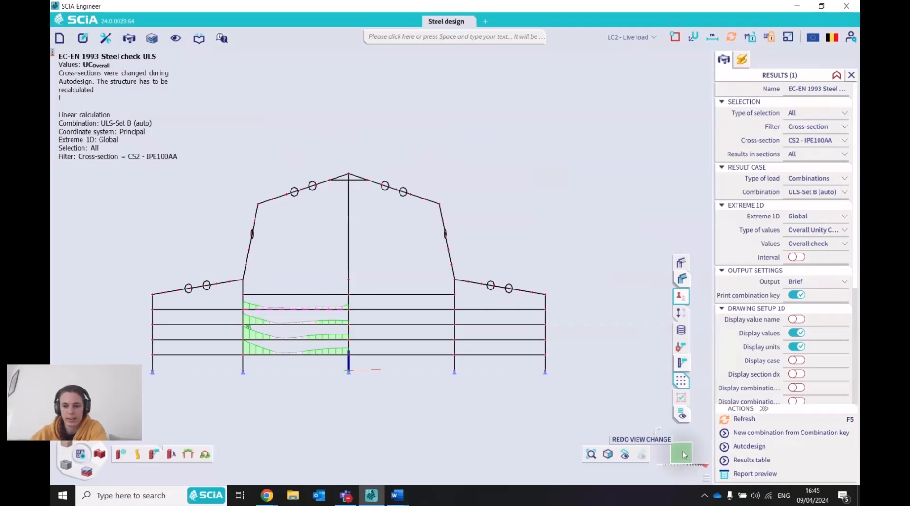
{"action": "left_click", "coordinate": [693, 460]}
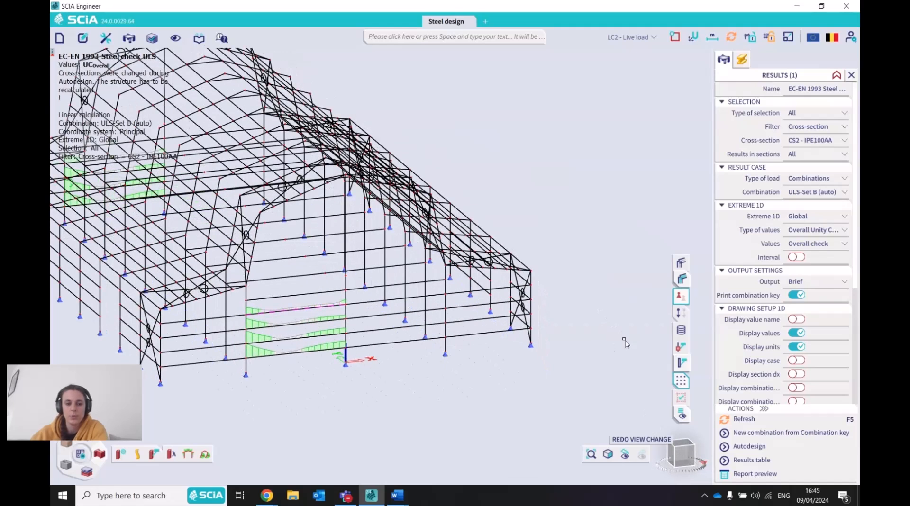
{"action": "scroll", "coordinate": [616, 343], "scroll_direction": "down", "scroll_amount": 4}
{"action": "scroll", "coordinate": [491, 362], "scroll_direction": "up", "scroll_amount": 5}
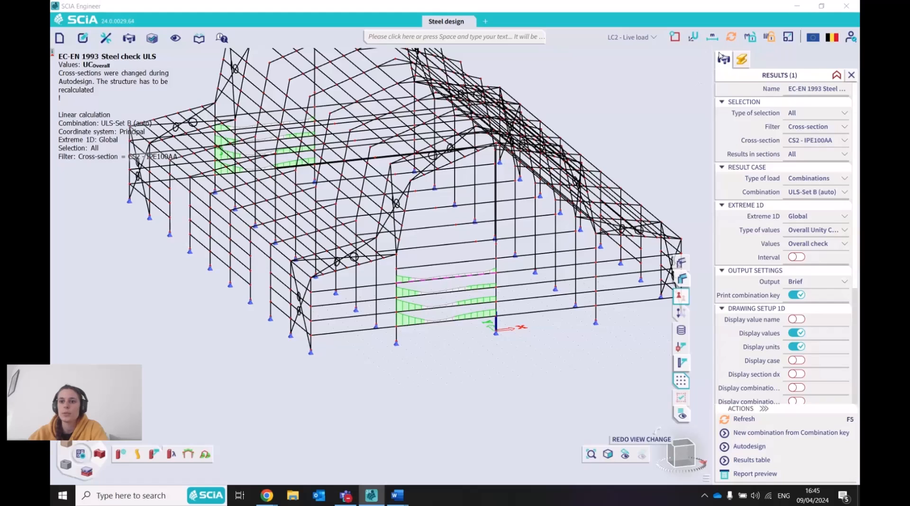
Freeze the current results and set the cross-section filter to CS3 - HE200B.
{"action": "left_click", "coordinate": [751, 37]}
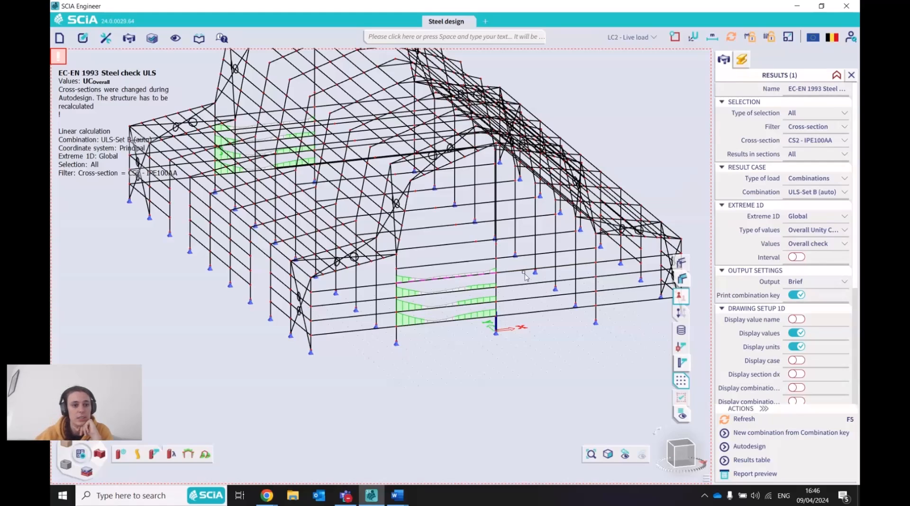
{"action": "scroll", "coordinate": [521, 349], "scroll_direction": "down", "scroll_amount": 2}
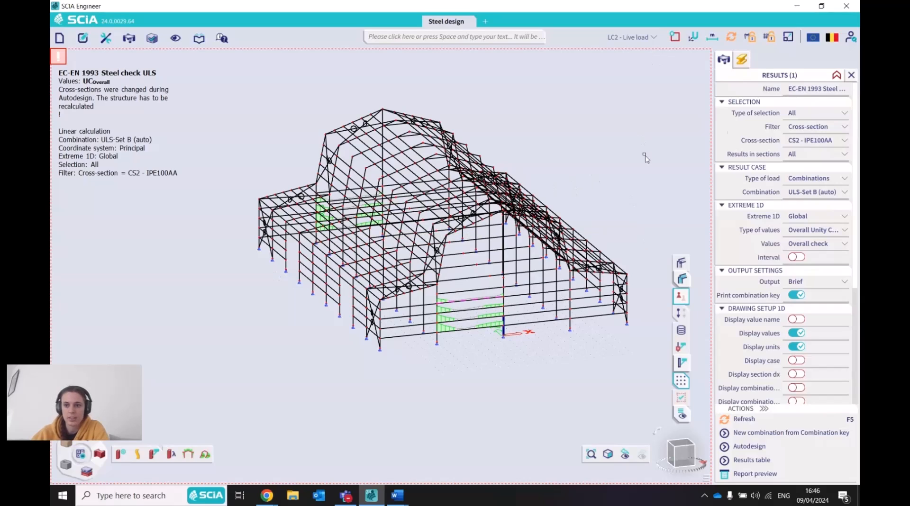
{"action": "left_click", "coordinate": [843, 141]}
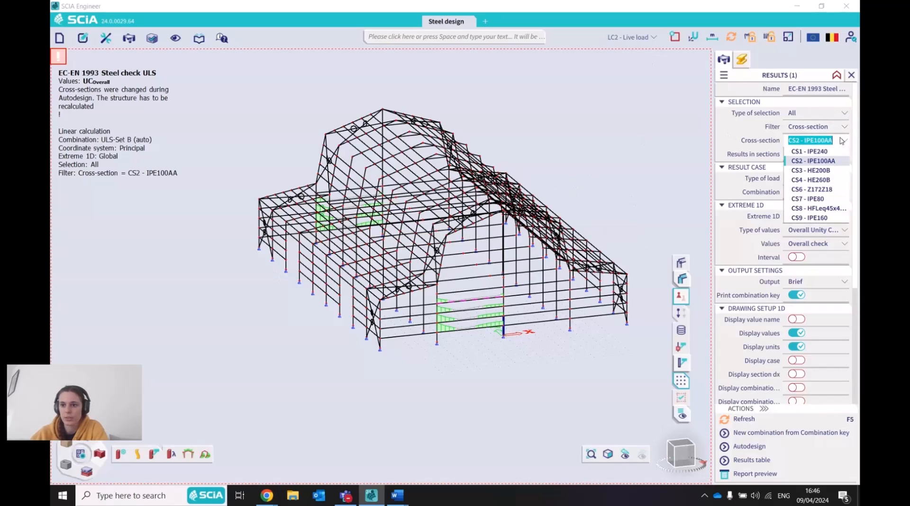
{"action": "left_click", "coordinate": [829, 170]}
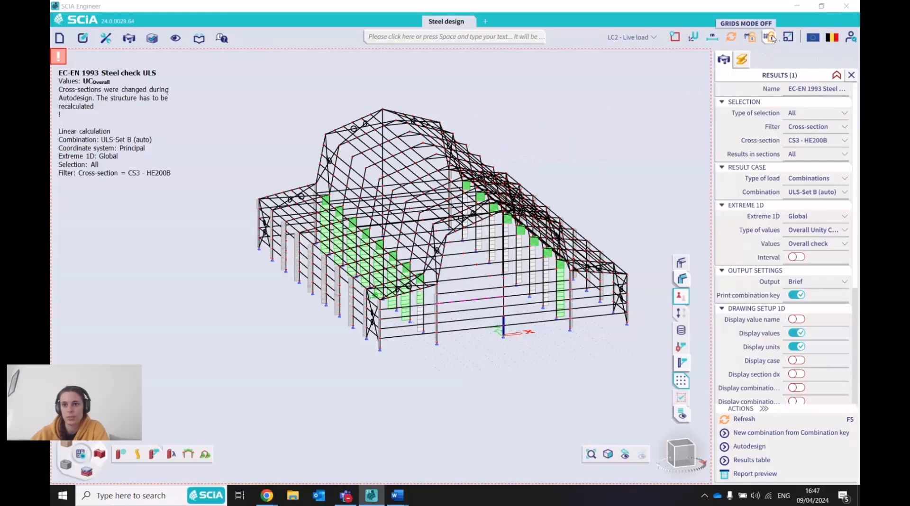
Unfreeze the results and leave Grids mode.
{"action": "left_click", "coordinate": [775, 39]}
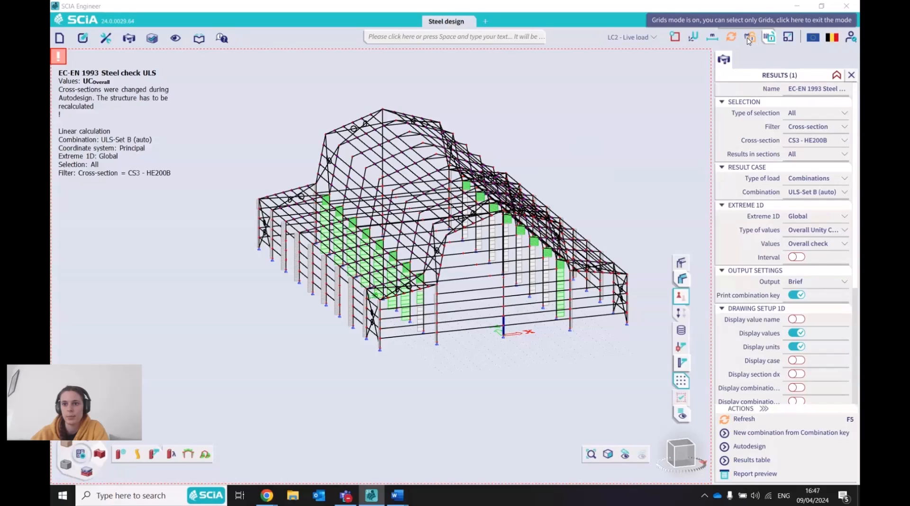
{"action": "left_click", "coordinate": [751, 37]}
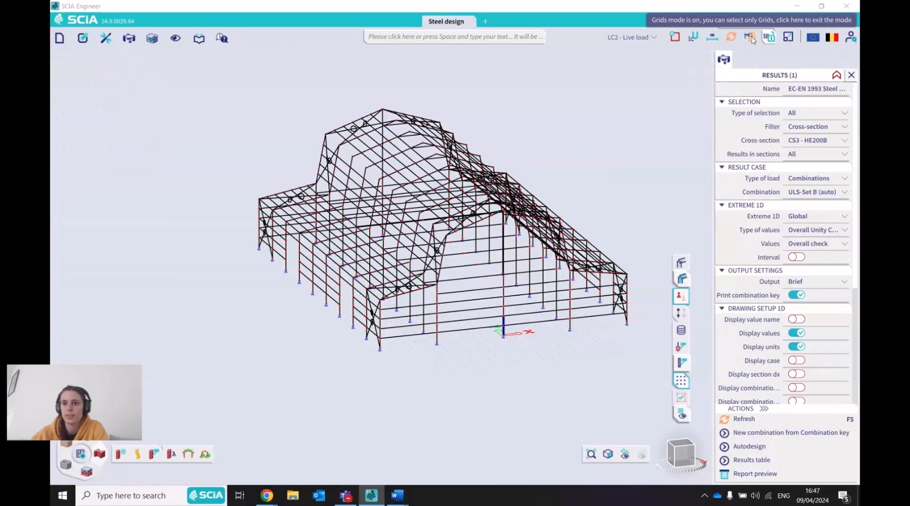
{"action": "left_click", "coordinate": [752, 39]}
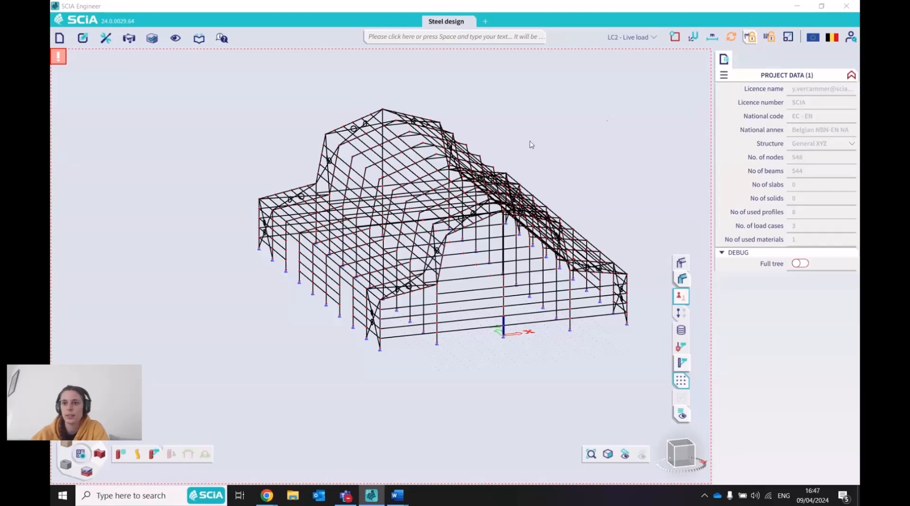
Find the Autodesign command and add a steel Cross-section AutoDesign item in Overall Autodesign.
{"action": "left_click", "coordinate": [471, 44]}
{"action": "type", "text": "auto"}
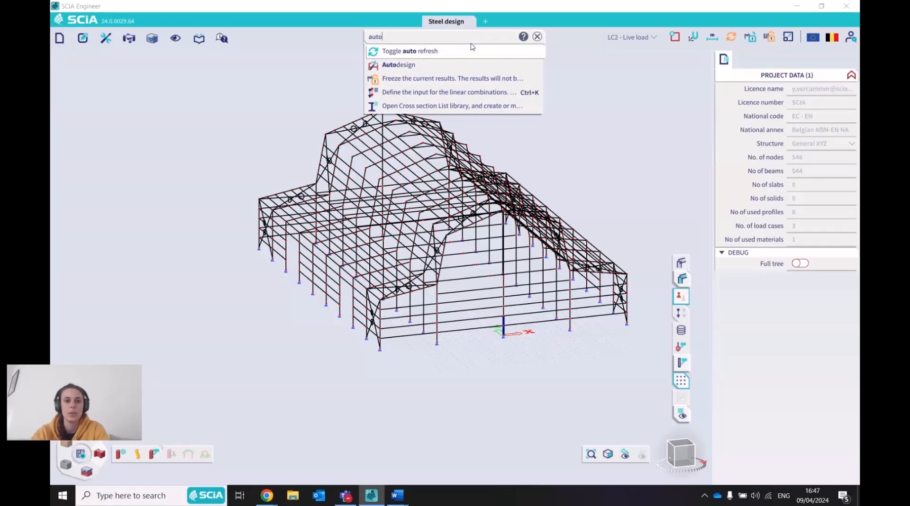
{"action": "left_click", "coordinate": [427, 67]}
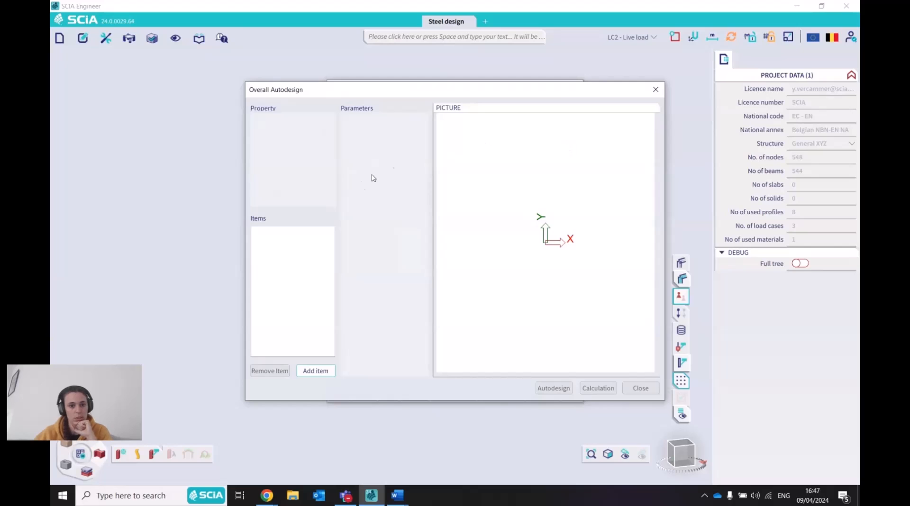
{"action": "left_click", "coordinate": [316, 370]}
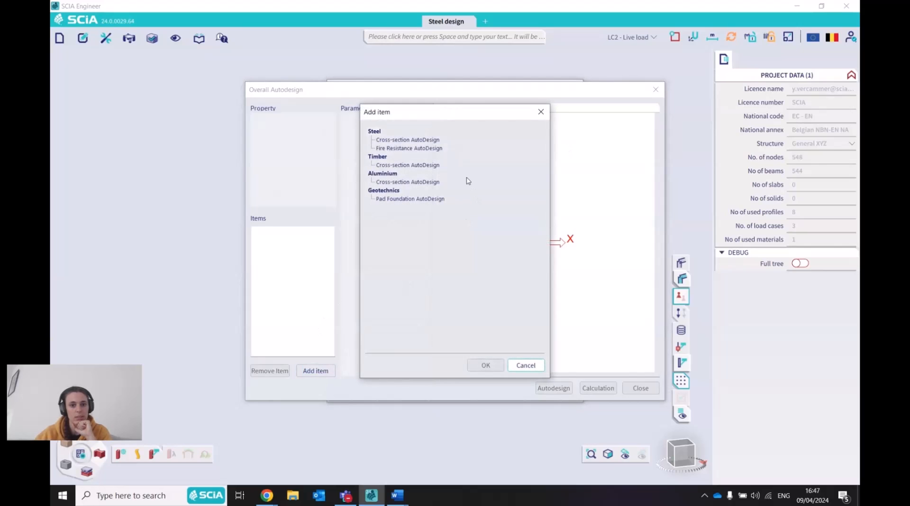
{"action": "left_click", "coordinate": [407, 140]}
{"action": "left_click", "coordinate": [489, 365]}
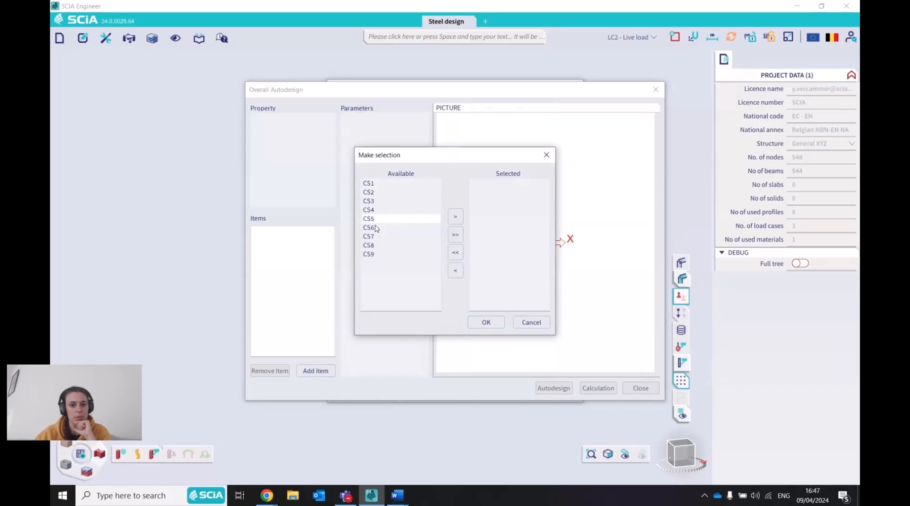
Select cross-sections CS1, CS3 and CS5 for the overall autodesign and close the Overall Autodesign dialogs.
{"action": "left_click", "coordinate": [375, 203]}
{"action": "left_click", "coordinate": [378, 220], "text": "ctrl"}
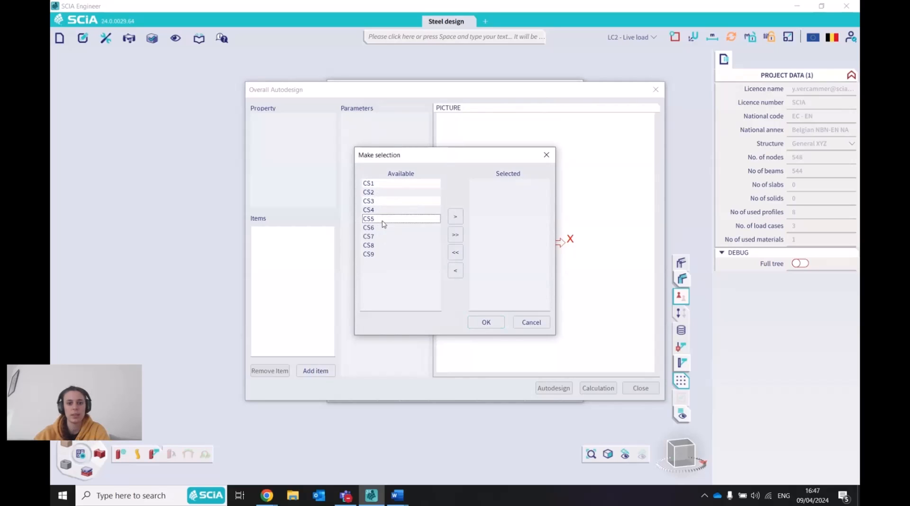
{"action": "left_click", "coordinate": [455, 217]}
{"action": "left_click", "coordinate": [487, 323]}
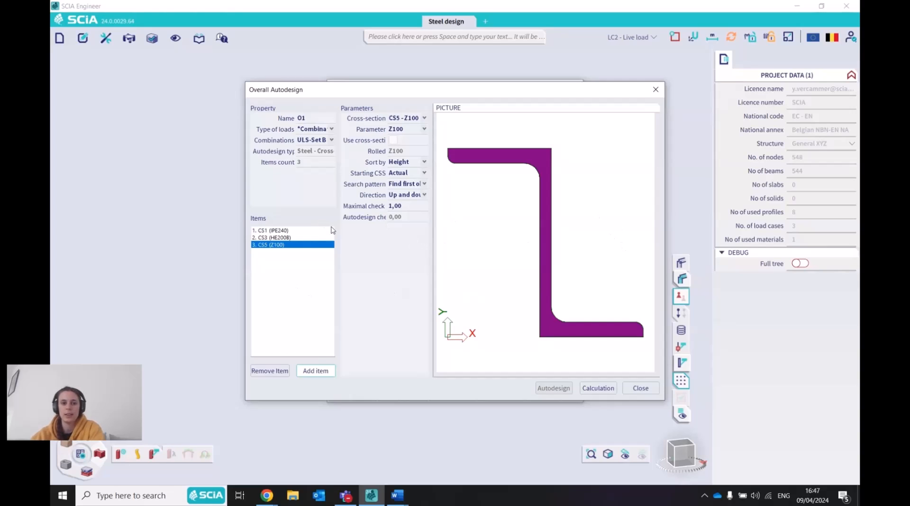
{"action": "left_click", "coordinate": [656, 92]}
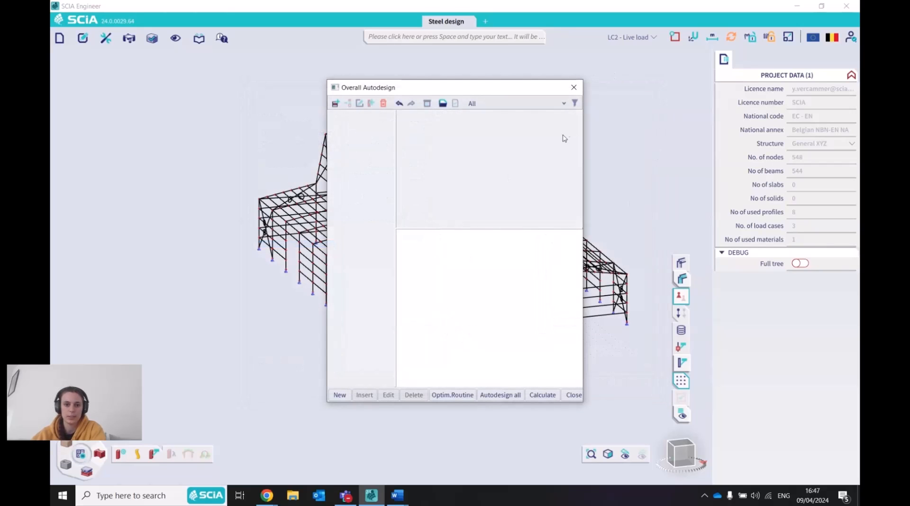
{"action": "left_click", "coordinate": [574, 88]}
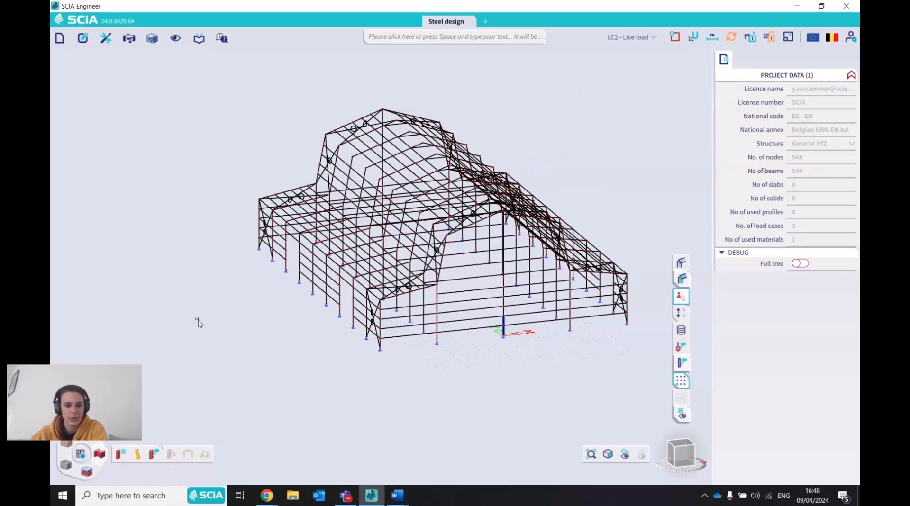
Run the linear FE analysis of the structure and close the calculation process report.
{"action": "key", "text": "F5"}
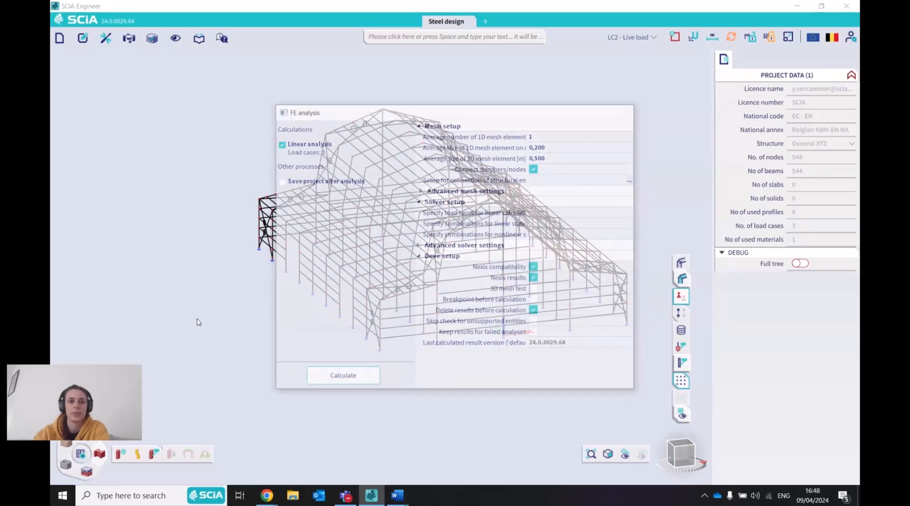
{"action": "key", "text": "Return"}
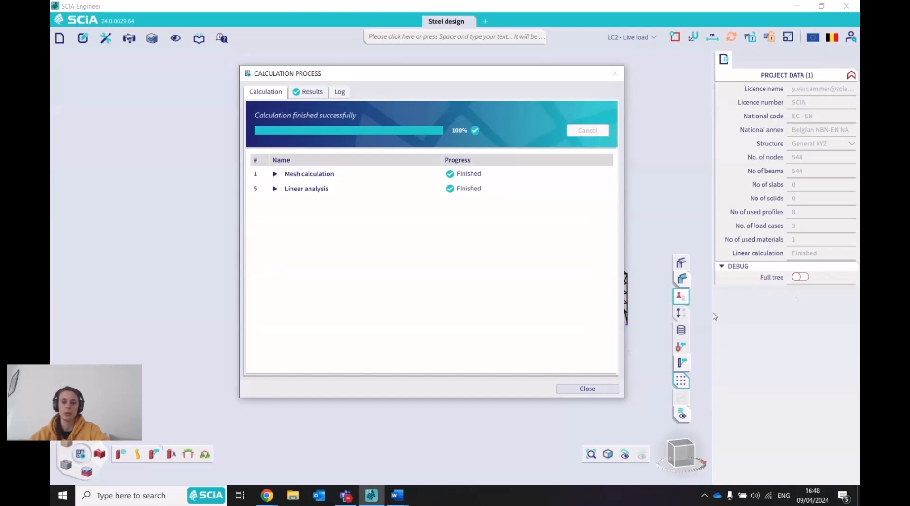
{"action": "left_click", "coordinate": [587, 389]}
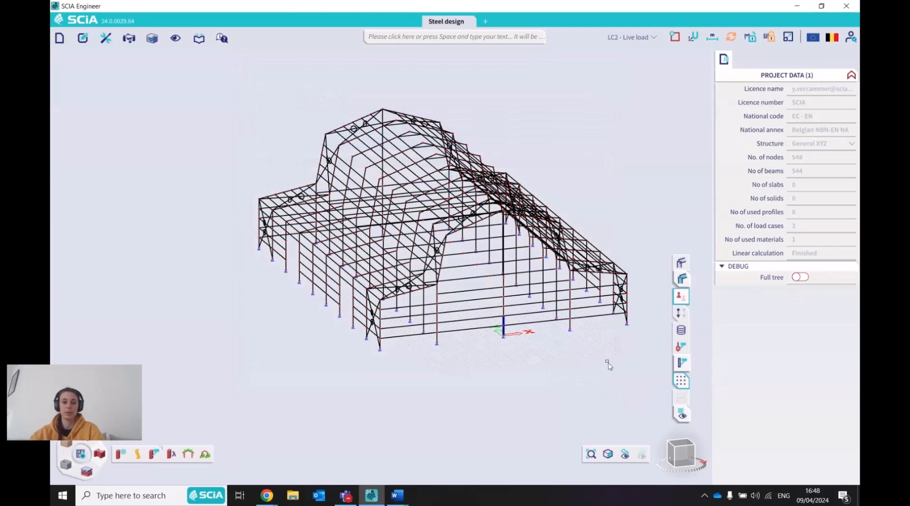